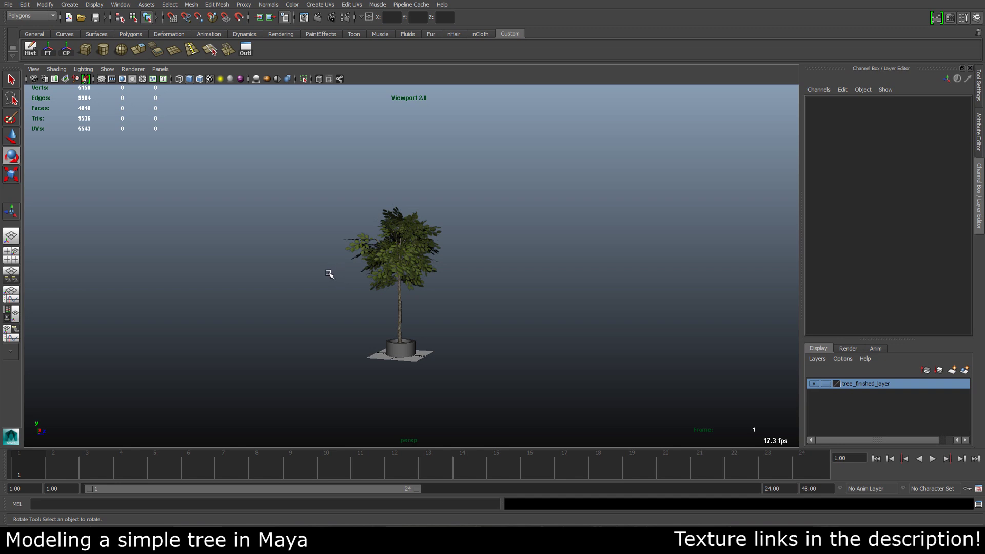
Examine the finished tree from all sides, including the leaf planes that make up its crown and its trunk.
mouse_move(329, 274)
alt+mouse_down()
mouse_move(378, 279)
mouse_move(309, 270)
mouse_move(343, 268)
mouse_move(362, 286)
mouse_move(344, 283)
mouse_move(332, 272)
mouse_move(369, 282)
mouse_move(336, 291)
mouse_move(367, 278)
mouse_move(317, 277)
alt+mouse_up()
alt+drag(412, 274, 410, 306)
alt+middle_drag(415, 312, 418, 312)
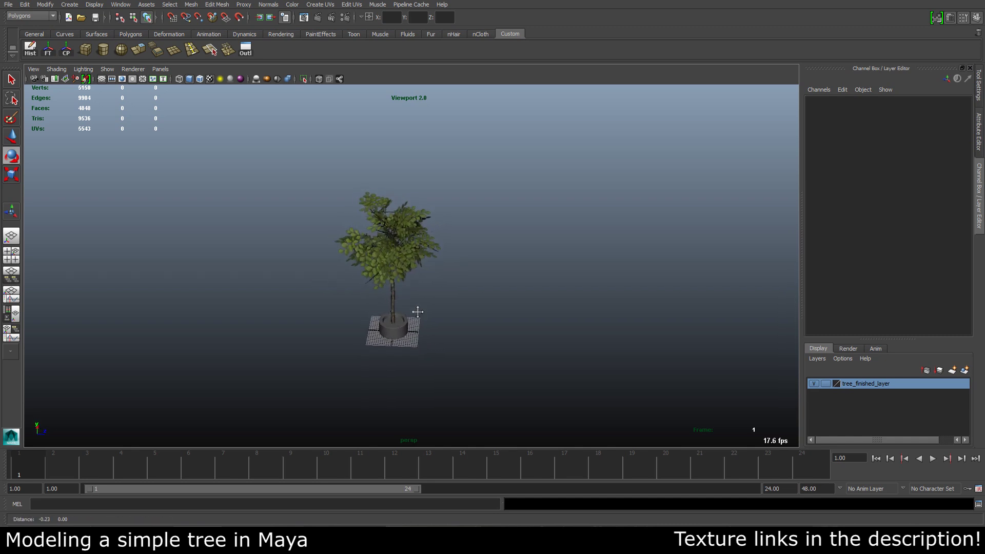
alt+right_drag(376, 293, 620, 336)
alt+drag(620, 337, 464, 313)
alt+right_drag(463, 312, 411, 279)
alt+drag(411, 279, 503, 294)
alt+right_drag(503, 294, 430, 285)
alt+drag(431, 286, 501, 272)
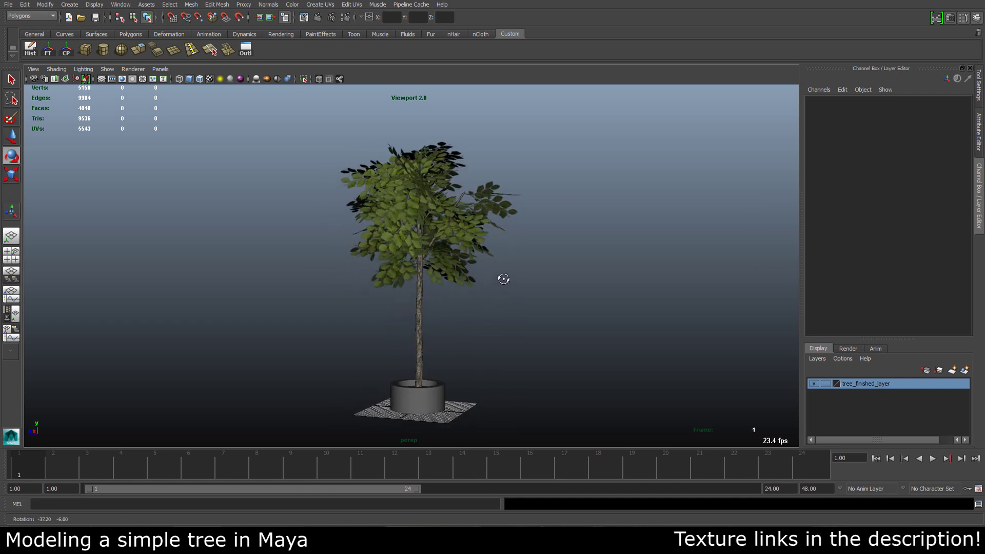
mouse_move(492, 285)
alt+mouse_down()
mouse_move(464, 249)
mouse_move(449, 270)
mouse_move(486, 255)
mouse_move(607, 272)
mouse_move(497, 277)
alt+mouse_up()
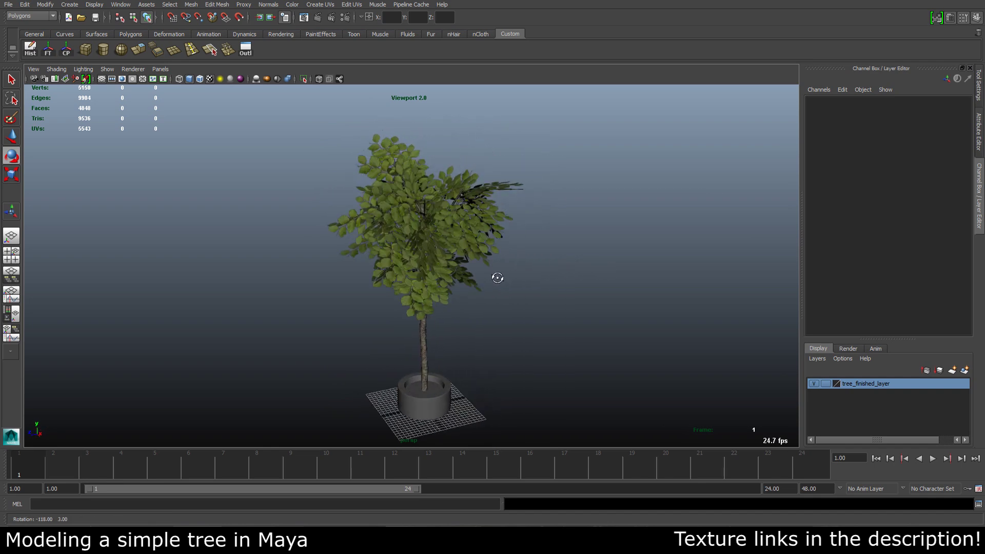
alt+drag(416, 237, 404, 265)
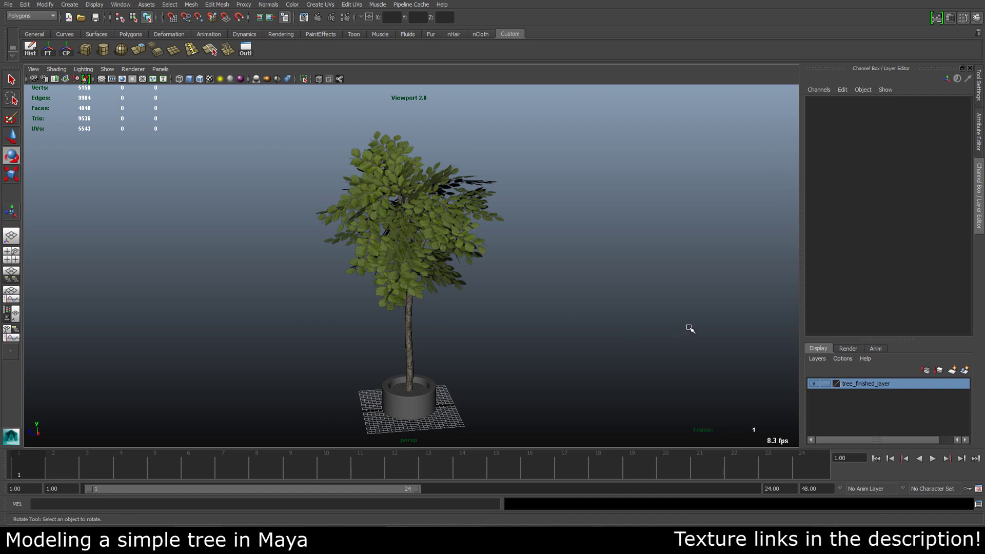
alt+drag(486, 257, 518, 227)
drag(338, 114, 527, 285)
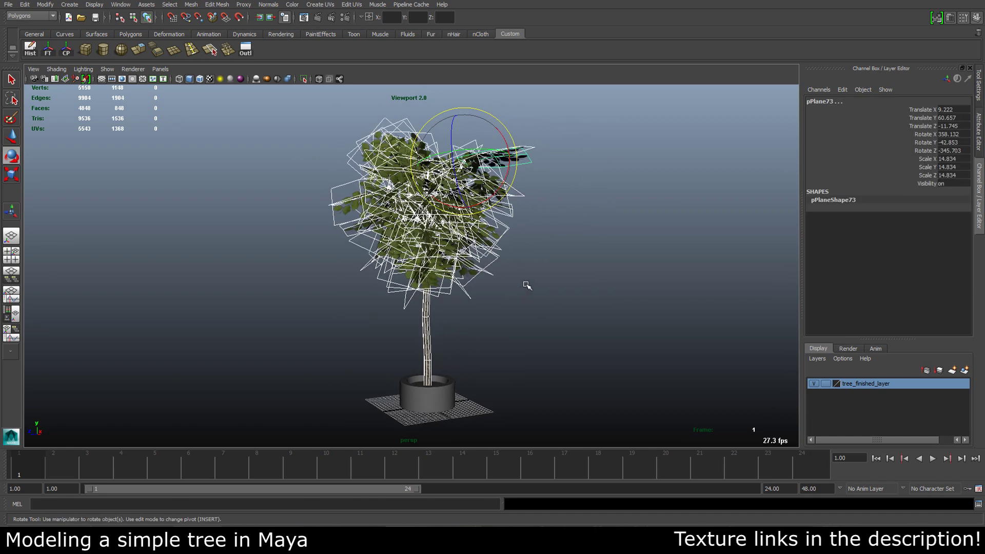
click(560, 277)
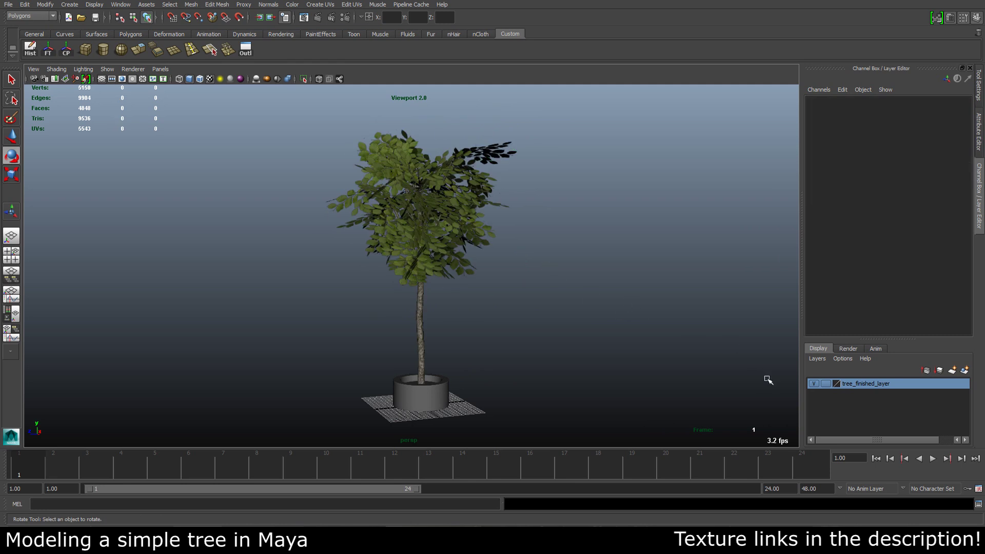
Hide the tree_finished_layer so the scene is clear for modeling.
click(813, 384)
alt+drag(621, 350, 449, 285)
alt+right_drag(449, 284, 516, 319)
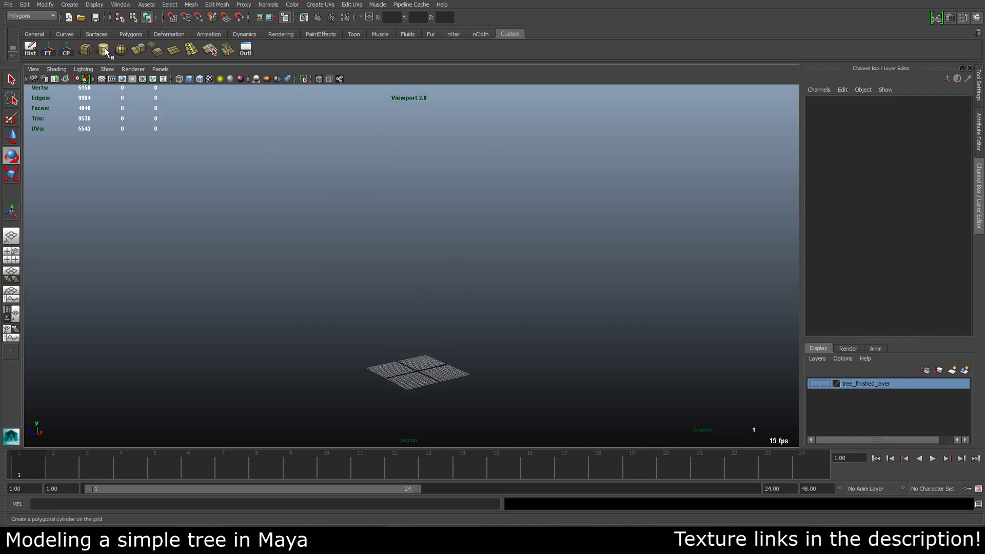
Create a polygon cylinder at the center of the grid as the base of the trunk.
click(70, 4)
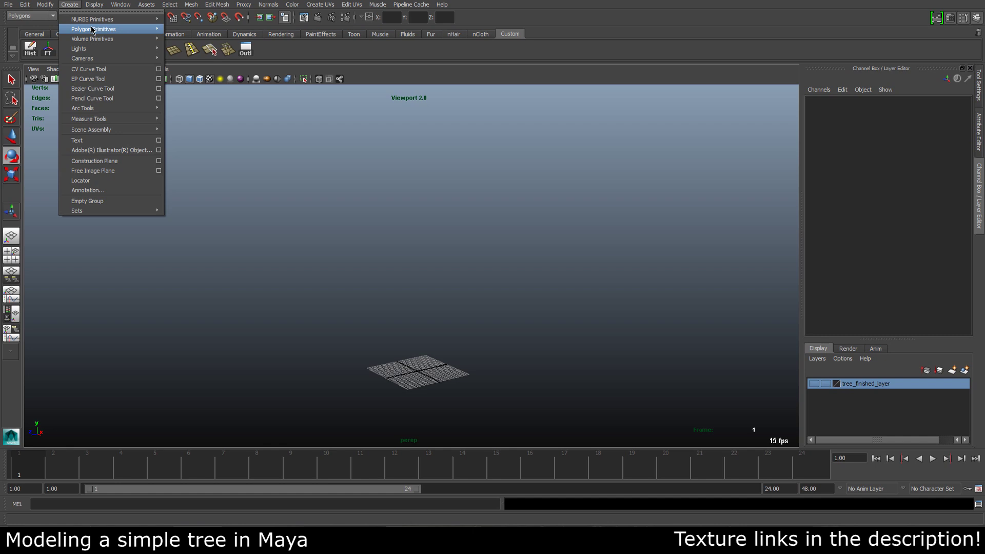
mouse_move(93, 30)
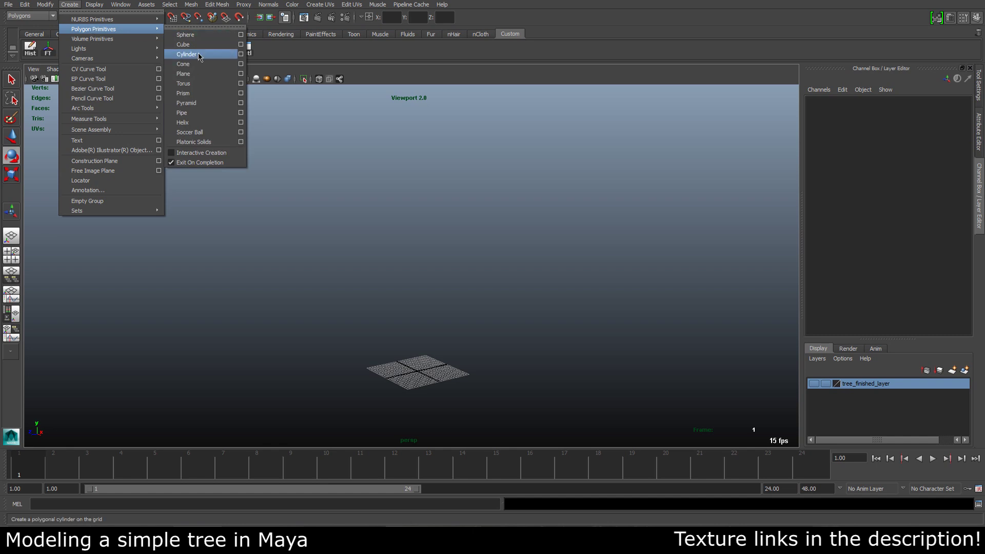
click(198, 54)
alt+middle_drag(417, 257, 405, 193)
alt+drag(404, 194, 363, 238)
alt+right_drag(363, 237, 588, 306)
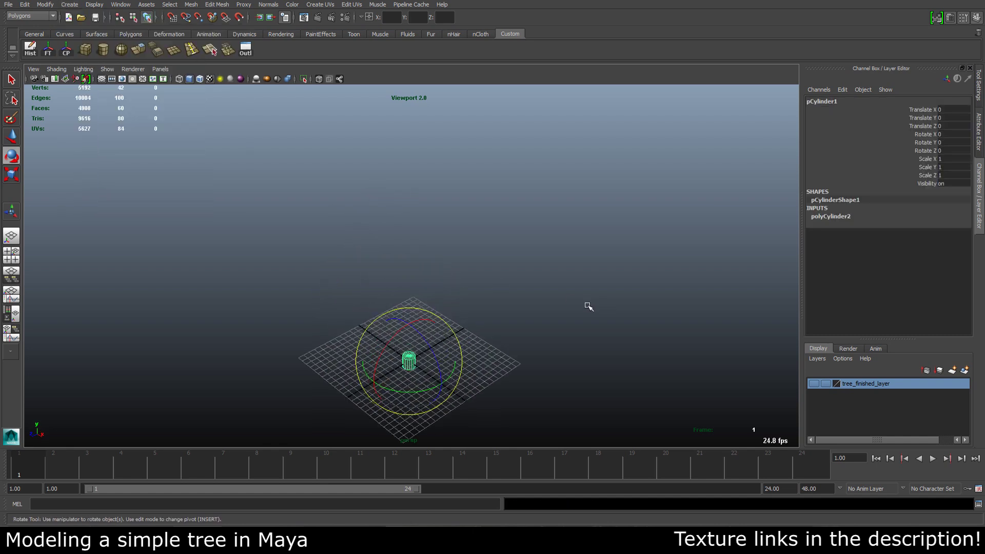
alt+middle_drag(578, 293, 573, 238)
alt+drag(311, 306, 308, 275)
alt+right_drag(308, 275, 553, 308)
alt+middle_drag(556, 320, 559, 288)
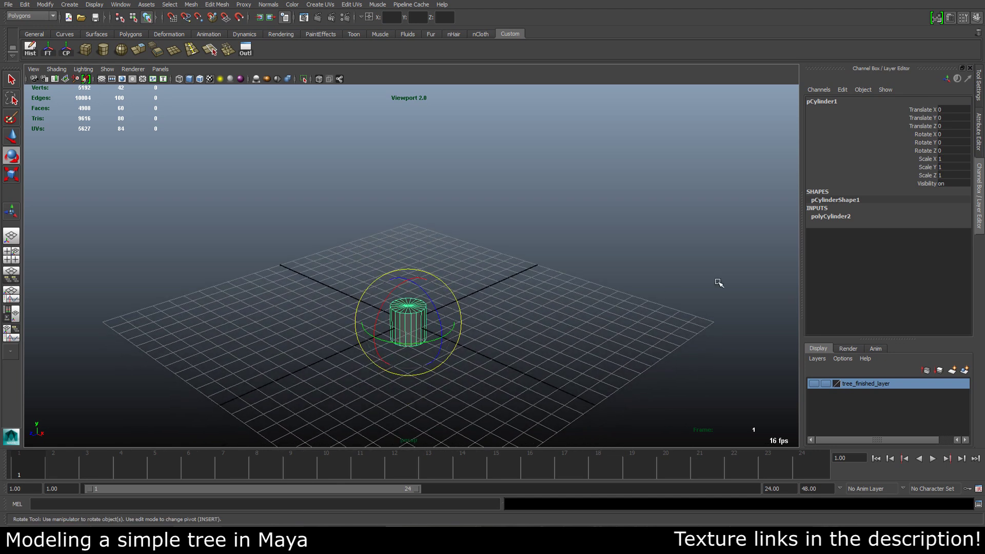
Set the cylinder's Subdivisions Axis to 8.
click(835, 218)
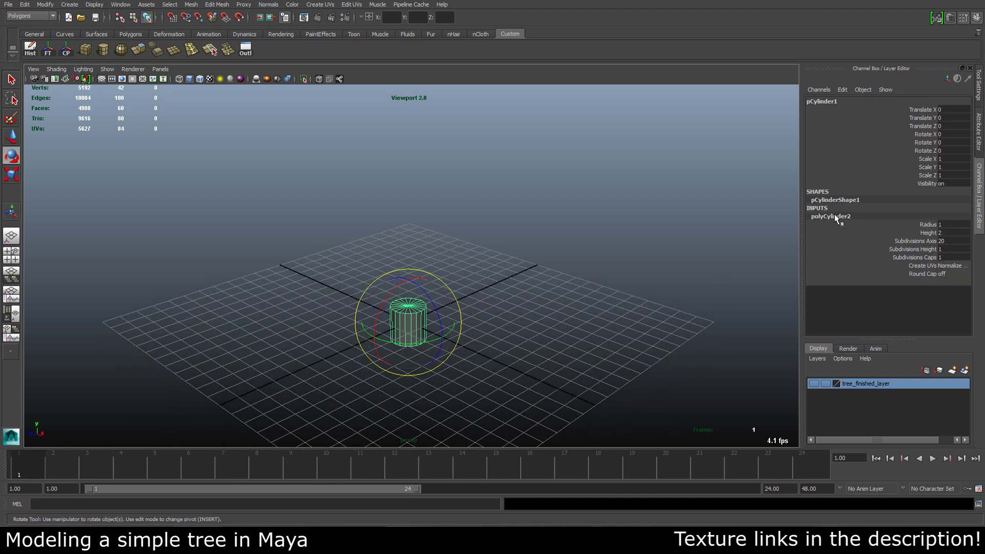
click(956, 242)
text(8)
key(Return)
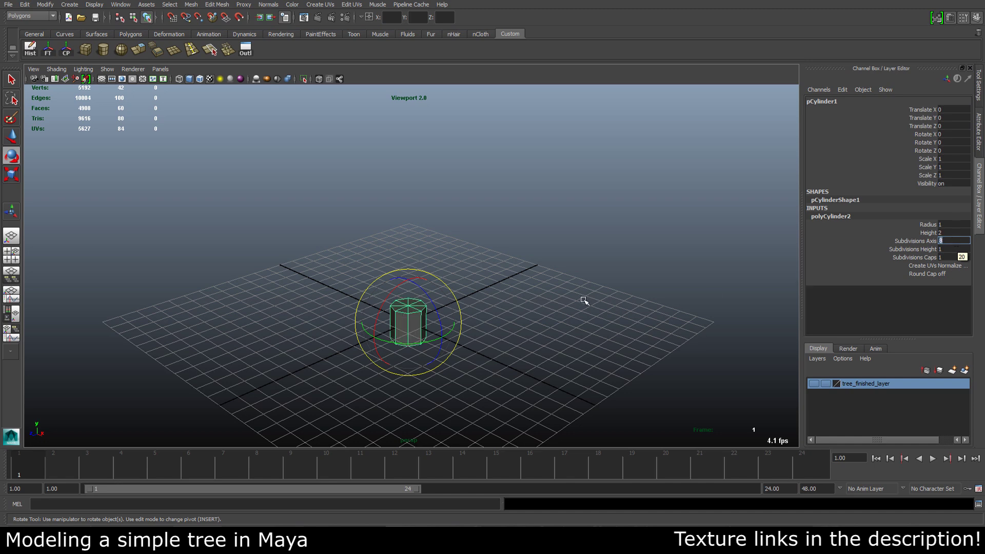
alt+drag(445, 285, 477, 283)
alt+right_drag(477, 284, 347, 277)
alt+middle_drag(610, 291, 590, 345)
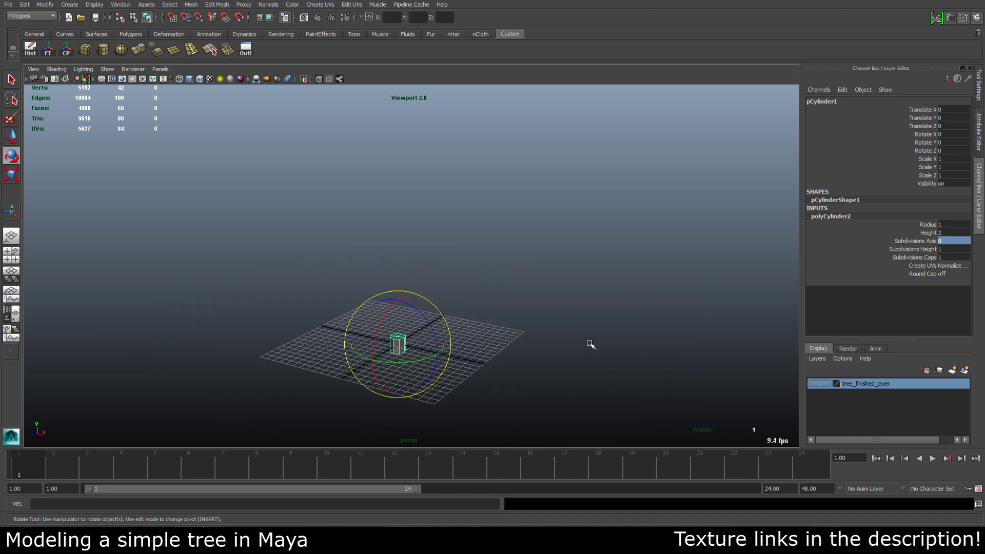
Increase the cylinder's height to 61.92 to form a tall trunk.
click(921, 233)
alt+drag(569, 313, 393, 317)
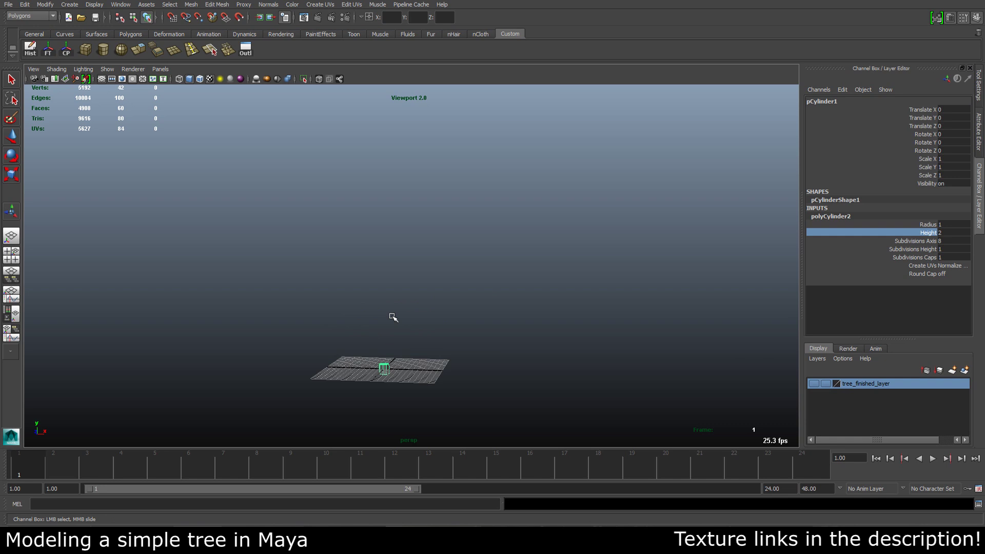
middle_drag(393, 317, 850, 322)
middle_drag(417, 268, 895, 307)
scroll(508, 301, down, 5)
alt+middle_drag(514, 299, 525, 237)
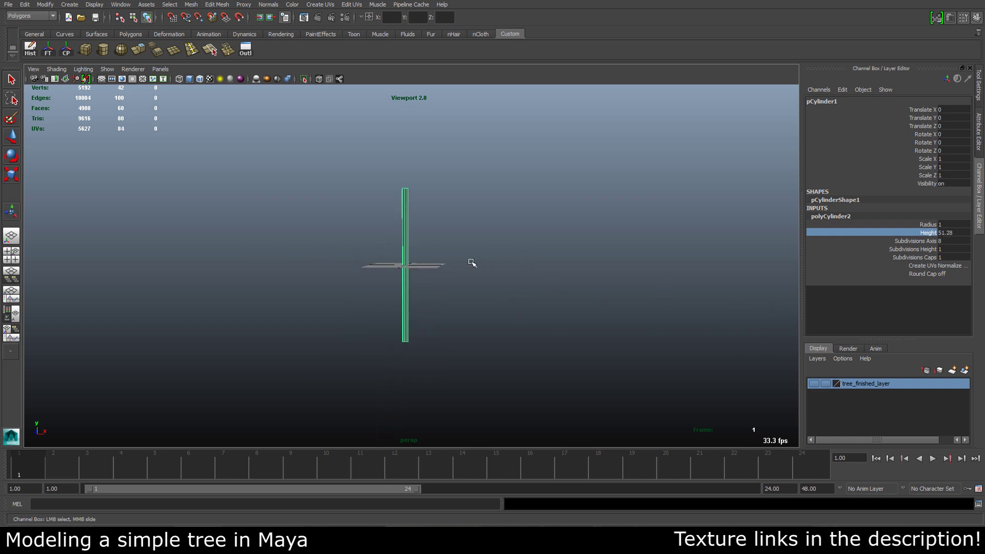
alt+drag(565, 265, 499, 259)
alt+right_drag(499, 259, 634, 295)
mouse_move(474, 262)
alt+mouse_down()
mouse_move(462, 268)
mouse_move(477, 275)
mouse_move(466, 284)
mouse_move(484, 248)
mouse_move(459, 251)
alt+mouse_up()
key(e)
click(480, 269)
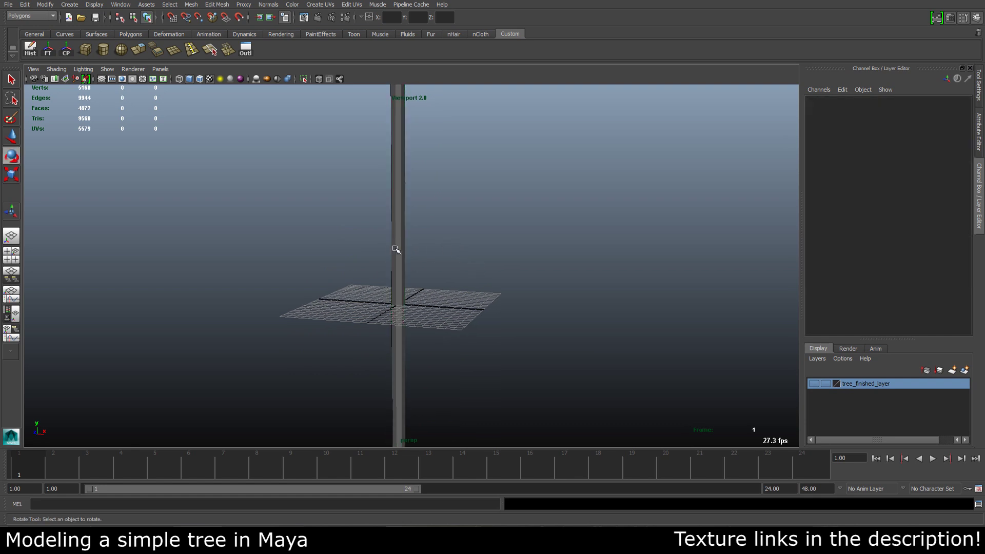
Set the trunk cylinder's Subdivisions Height to 5.
click(396, 250)
click(831, 217)
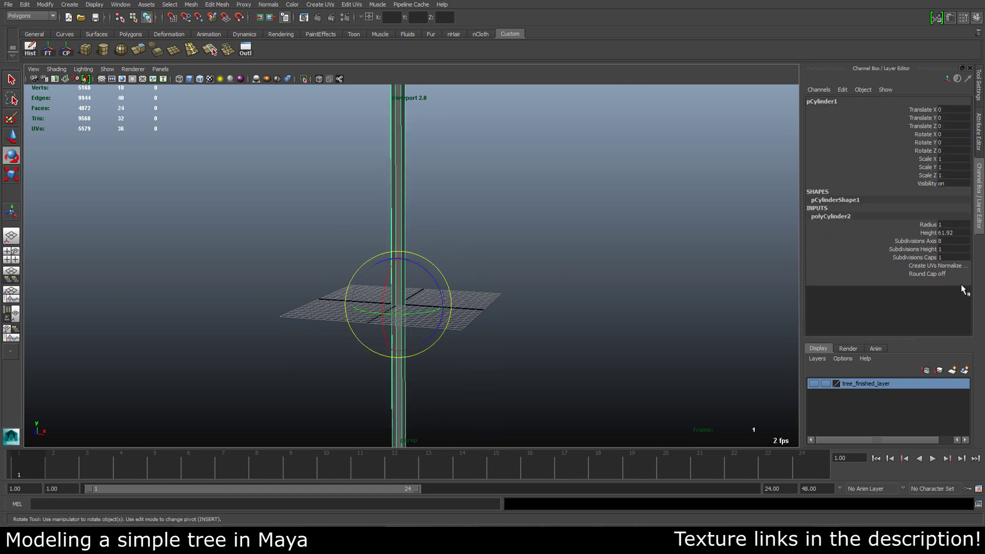
click(917, 249)
alt+right_drag(621, 224, 468, 222)
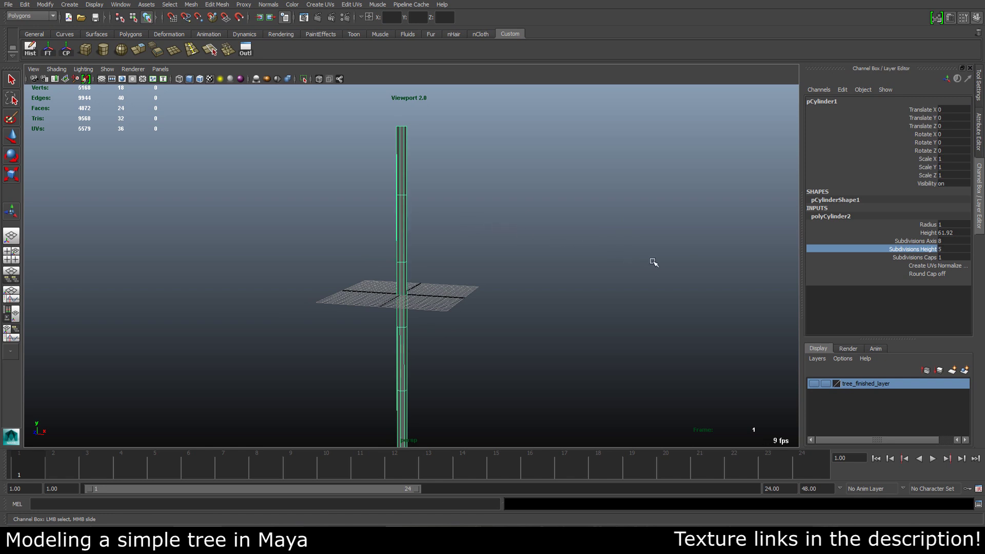
alt+drag(549, 251, 499, 237)
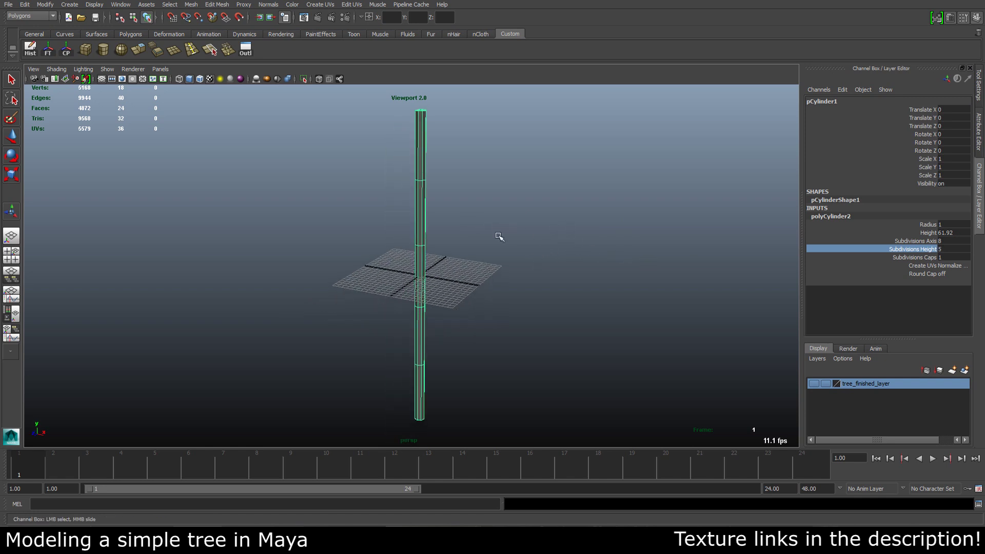
Select all of the trunk's vertex rows above the base and shift them slightly sideways.
right_drag(425, 228, 380, 225)
alt+right_drag(497, 235, 419, 227)
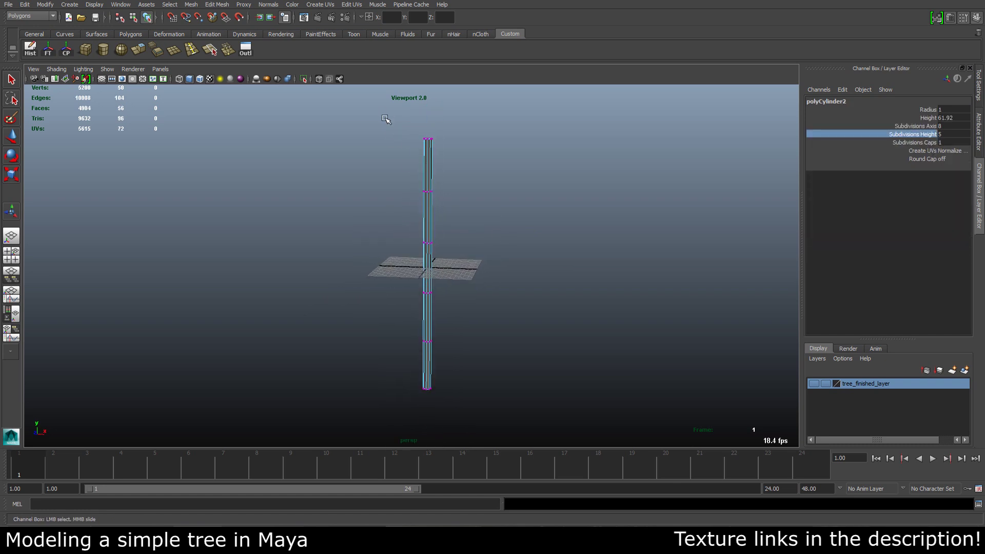
drag(384, 116, 487, 355)
key(e)
alt+drag(494, 308, 442, 257)
key(w)
alt+middle_drag(441, 257, 437, 300)
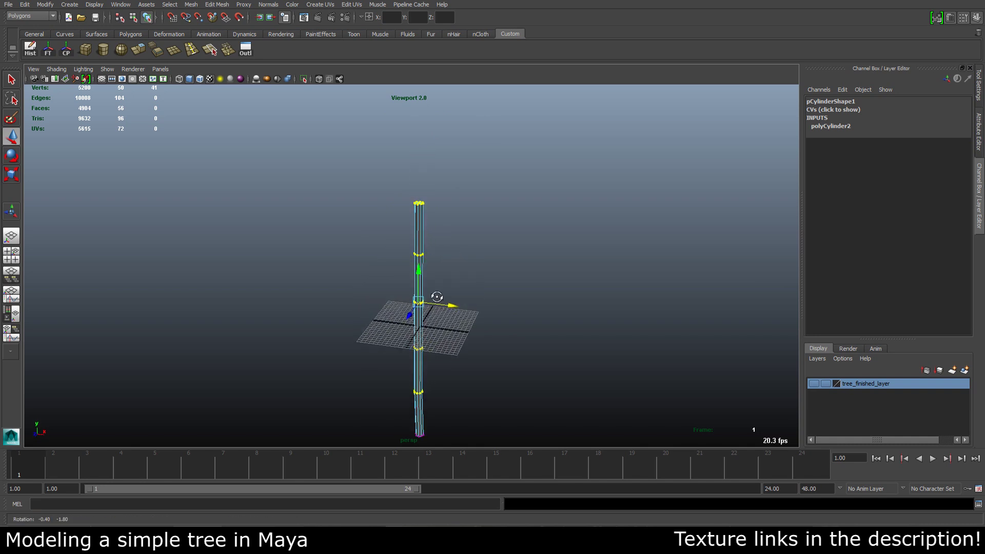
alt+drag(438, 300, 430, 277)
Offset progressively smaller groups of the trunk's upper vertex rows sideways to give it a slight, irregular bend.
drag(367, 164, 462, 348)
alt+drag(449, 277, 410, 270)
drag(374, 172, 468, 307)
alt+drag(468, 307, 400, 269)
drag(388, 201, 439, 235)
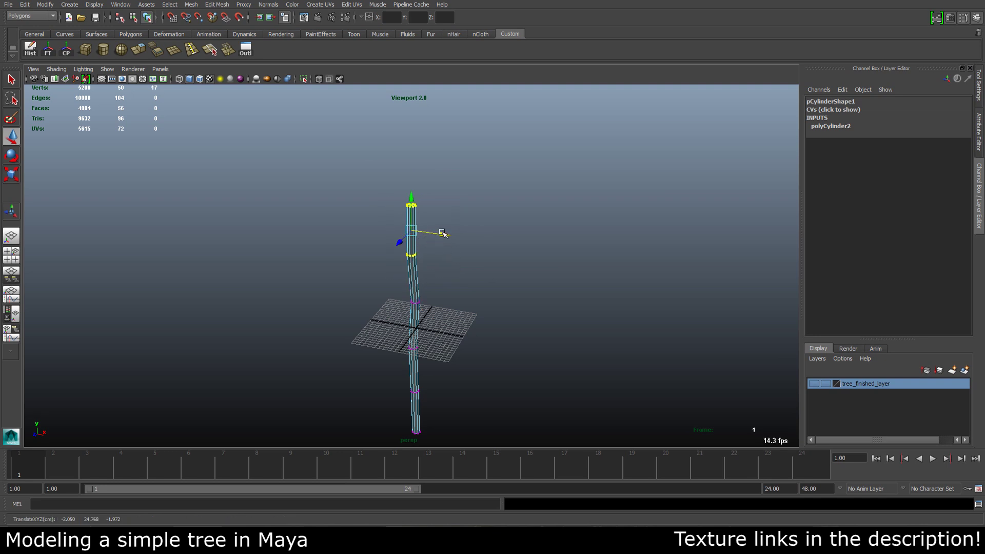
drag(388, 185, 432, 216)
mouse_move(432, 215)
alt+mouse_down()
mouse_move(432, 233)
mouse_move(393, 248)
mouse_move(435, 232)
alt+mouse_up()
alt+drag(439, 264, 453, 244)
click(453, 244)
Return to object mode, check the bent trunk's shape and select the whole cylinder.
right_drag(423, 263, 447, 264)
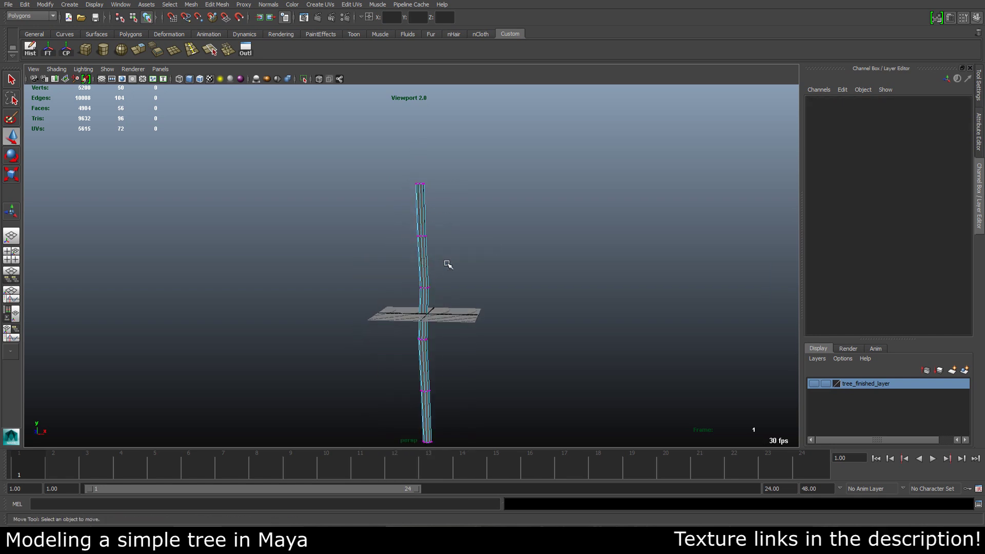
click(448, 264)
alt+drag(447, 264, 475, 302)
alt+middle_drag(459, 261, 454, 236)
alt+drag(454, 236, 444, 255)
click(451, 234)
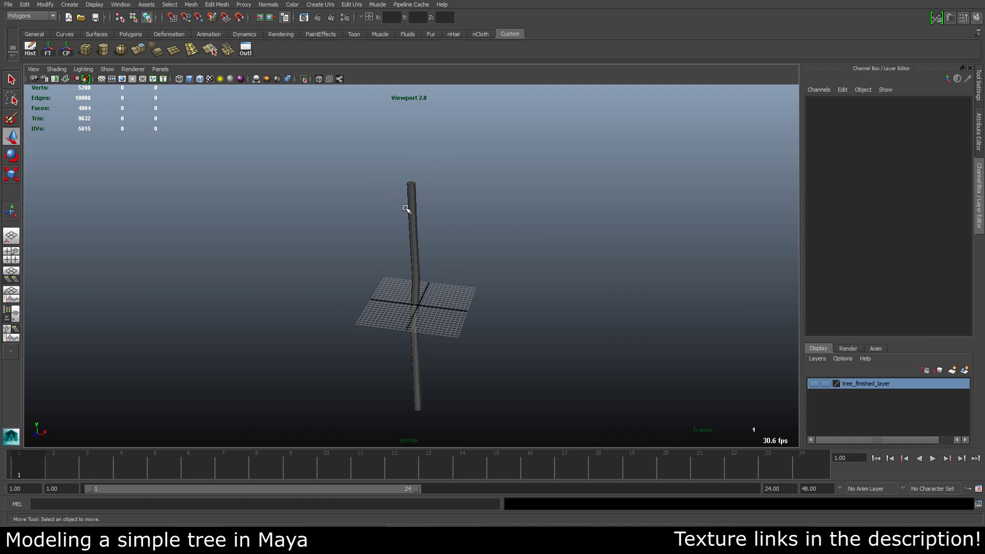
alt+drag(405, 207, 465, 348)
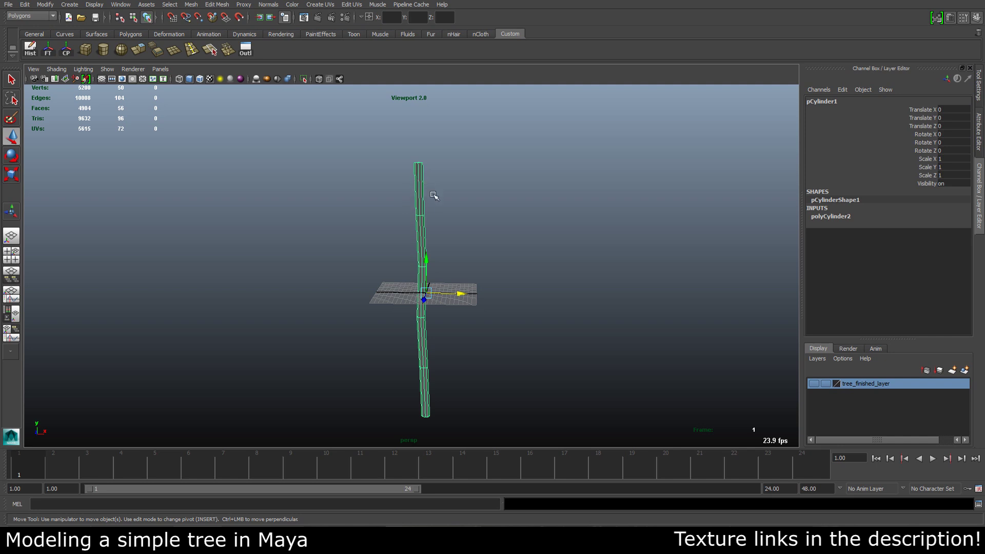
Switch to the Animation menu set and create a lattice deformer with 2, 2, 2 divisions around the trunk.
click(35, 14)
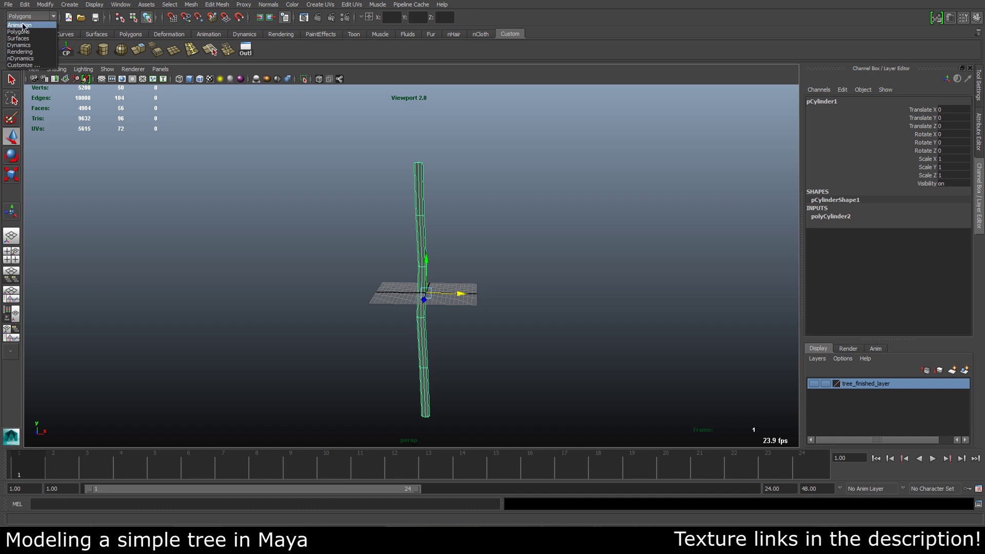
click(19, 26)
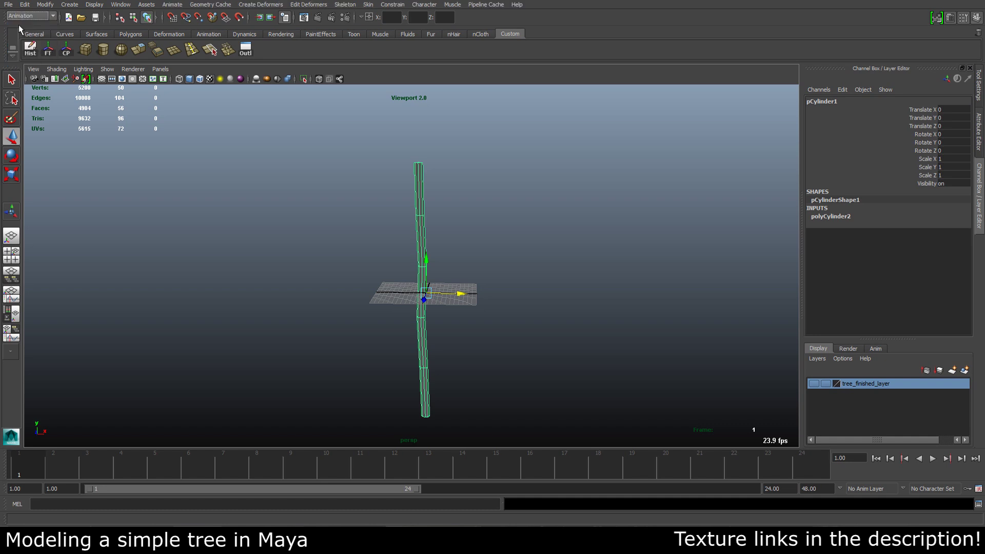
click(259, 6)
click(263, 5)
click(263, 5)
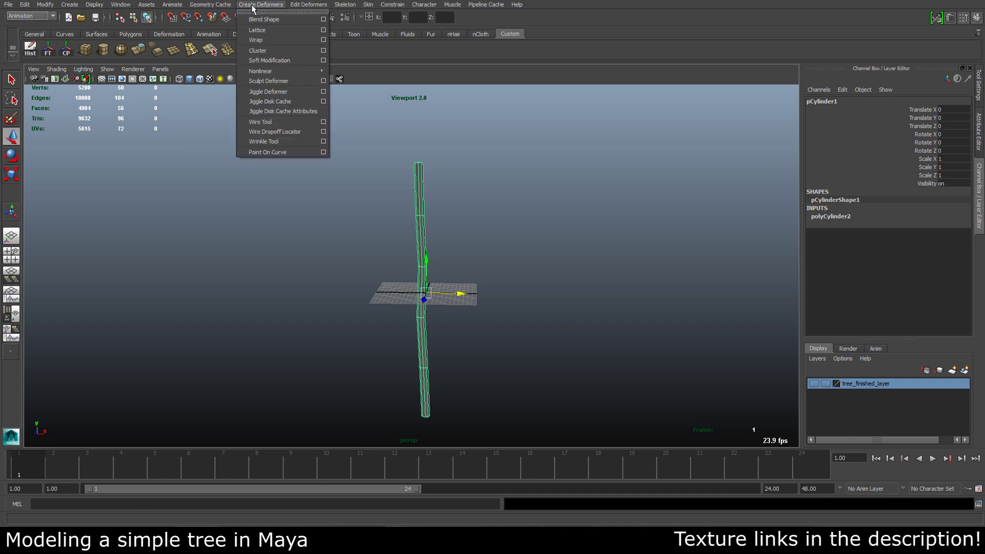
click(324, 31)
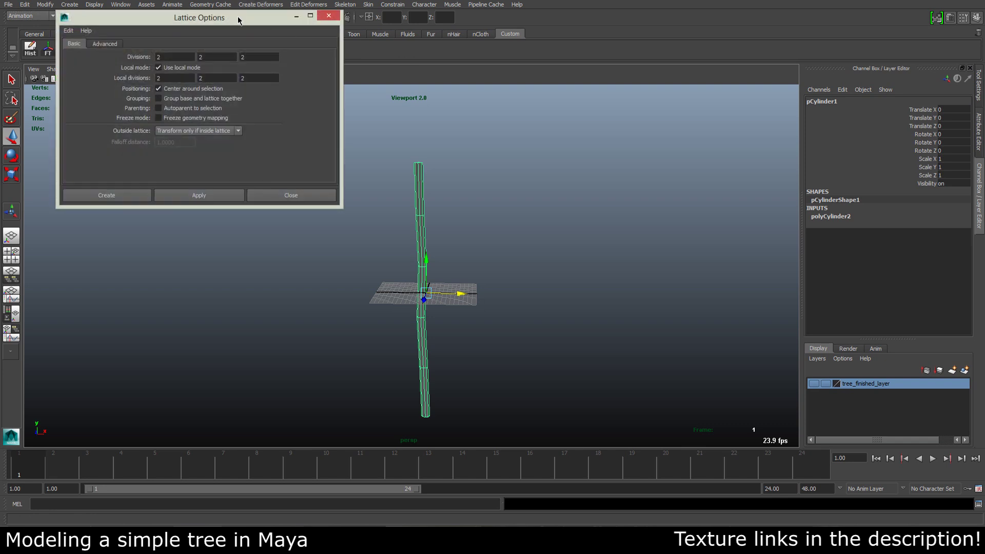
drag(238, 18, 241, 29)
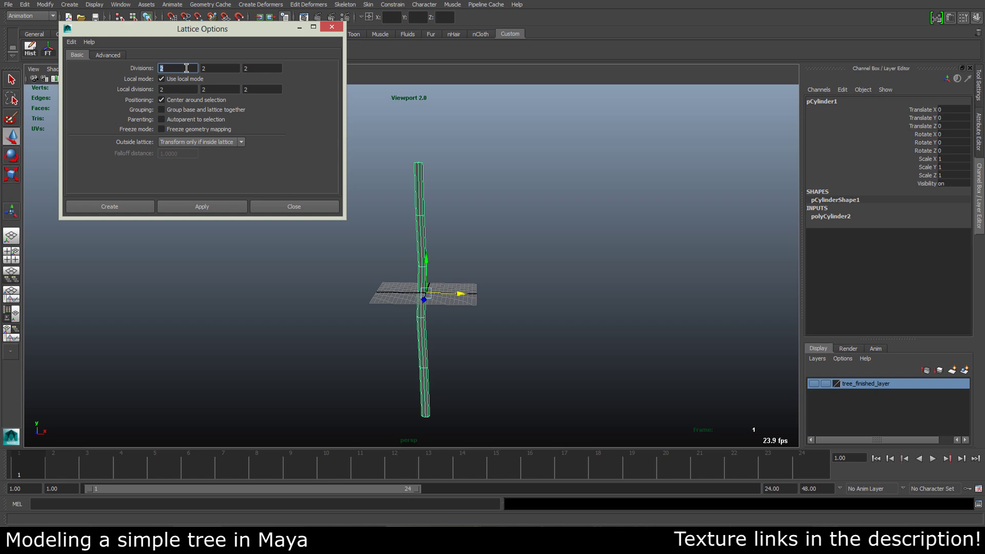
click(216, 70)
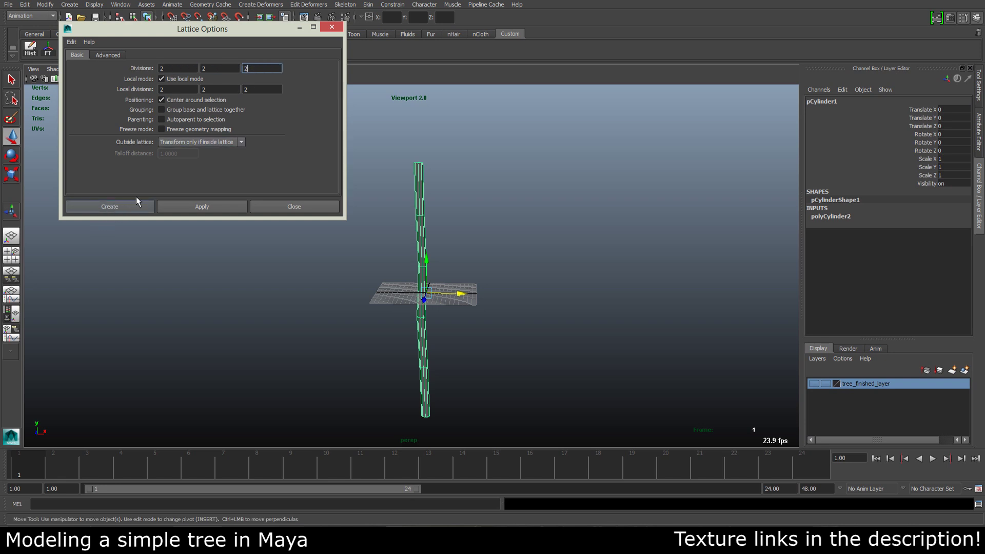
drag(152, 29, 137, 32)
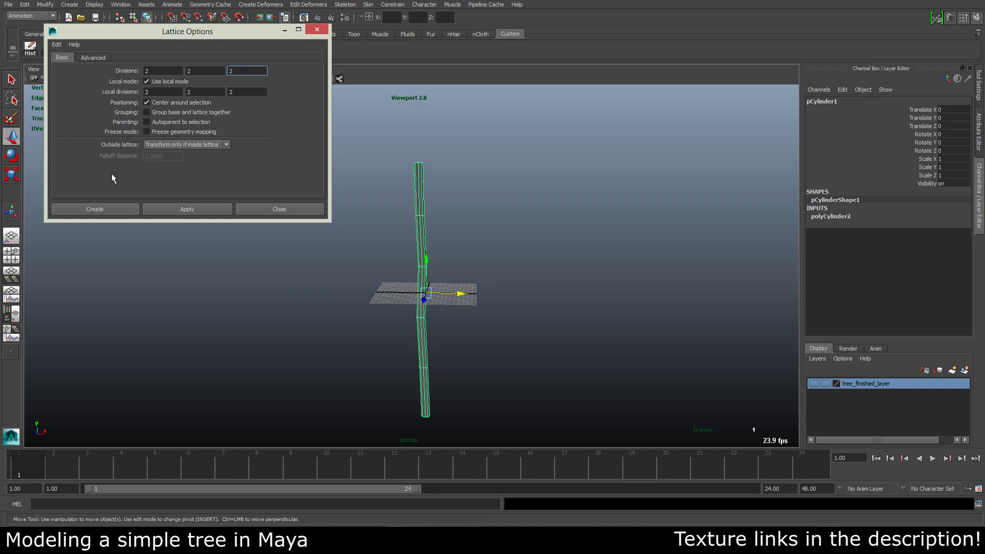
click(108, 209)
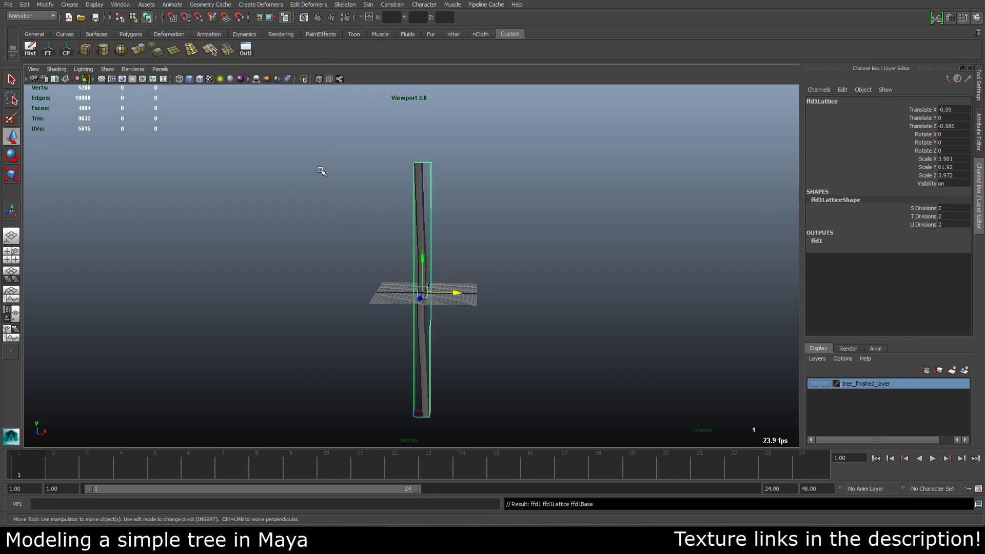
Scale the lattice's top points to reshape the trunk's upper end, and select the trunk cylinder in object mode.
mouse_move(362, 163)
right_down()
mouse_move(362, 138)
mouse_move(359, 149)
right_up()
drag(346, 132, 416, 189)
key(r)
mouse_move(457, 228)
alt+mouse_down()
mouse_move(470, 236)
mouse_move(471, 218)
alt+mouse_up()
click(471, 219)
right_drag(420, 235, 453, 222)
alt+drag(453, 222, 442, 234)
click(414, 236)
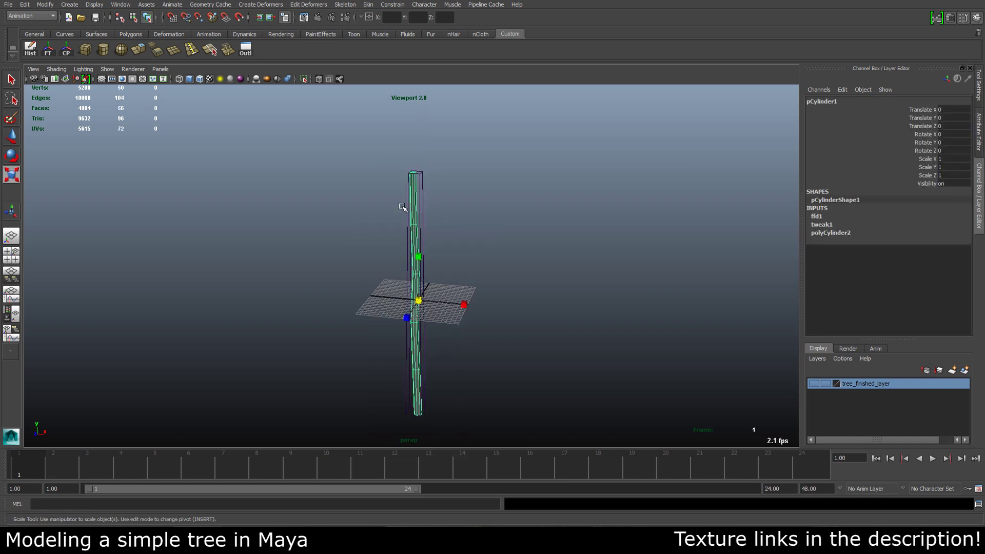
Delete the trunk cylinder's construction history so its lattice shaping is baked in, and deselect it.
click(25, 4)
mouse_move(86, 114)
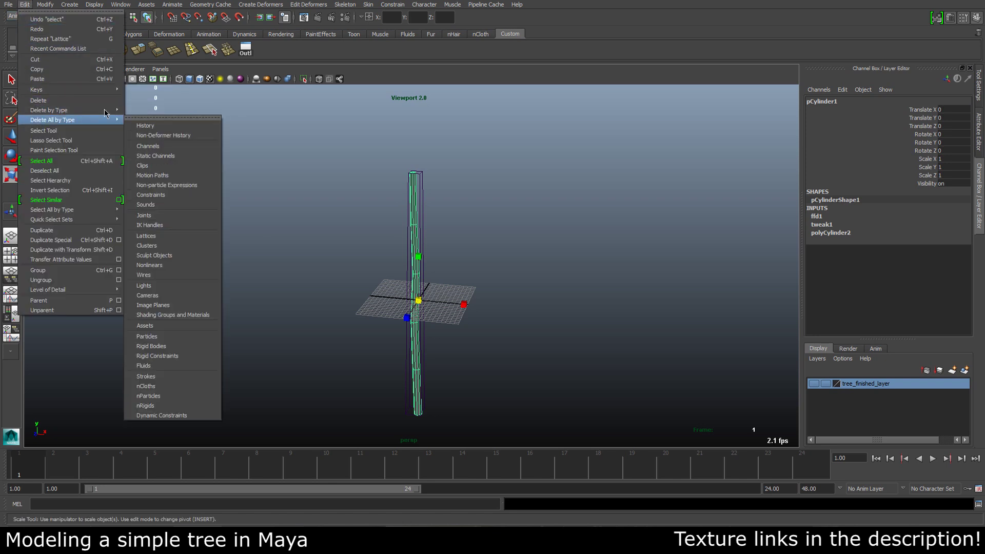
click(146, 125)
alt+drag(339, 212, 364, 206)
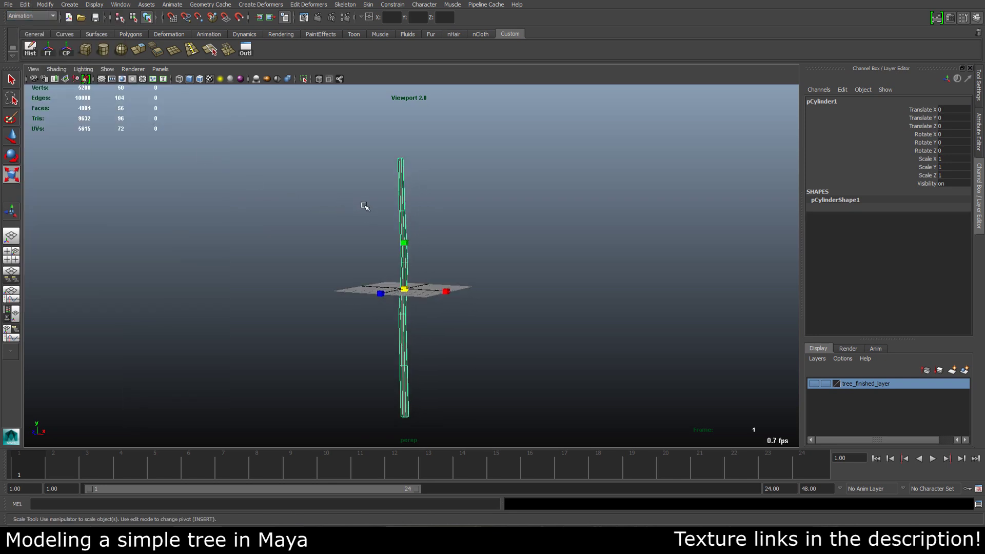
click(365, 207)
alt+drag(462, 211, 443, 176)
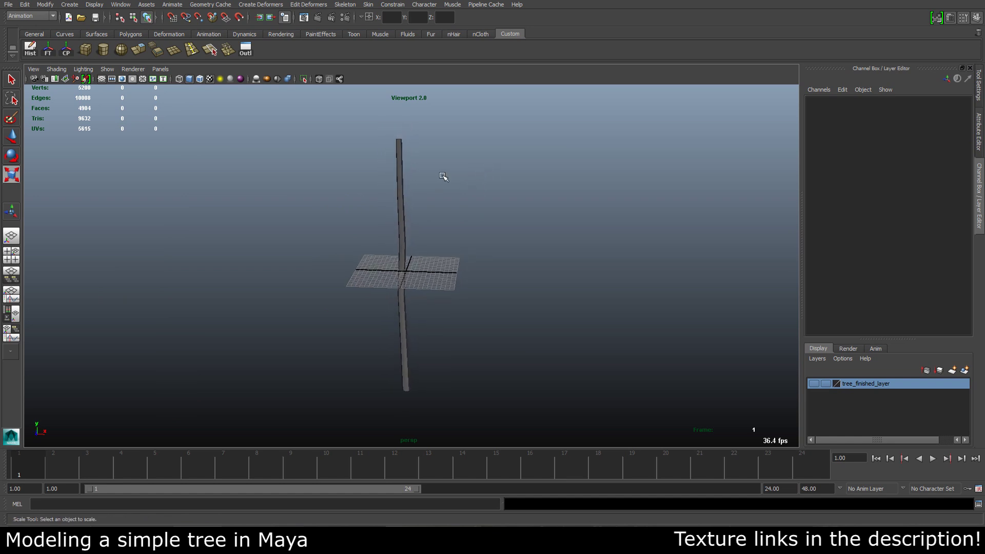
Select the trunk cylinder and assign a new Lambert material to it.
drag(333, 118, 436, 221)
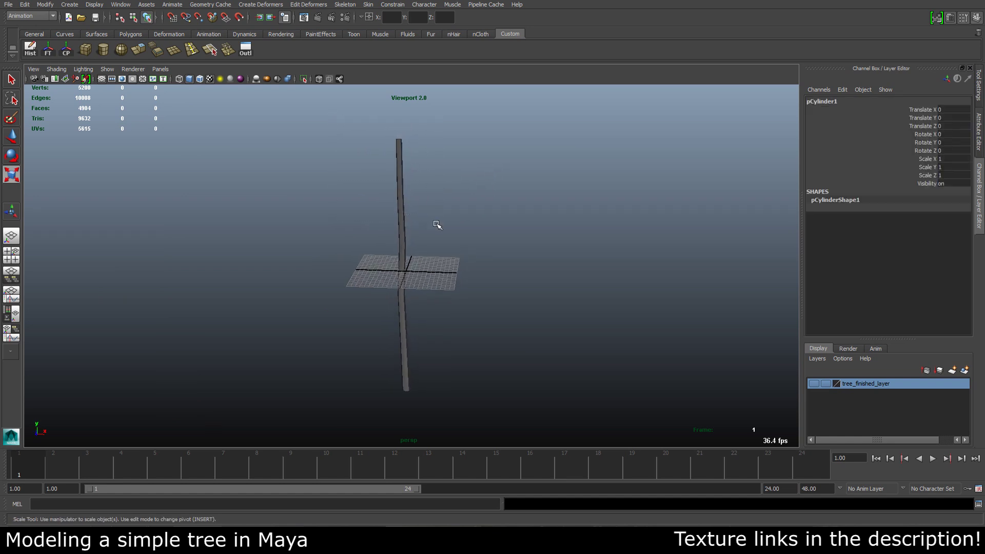
alt+right_drag(365, 220, 478, 226)
alt+drag(478, 227, 436, 227)
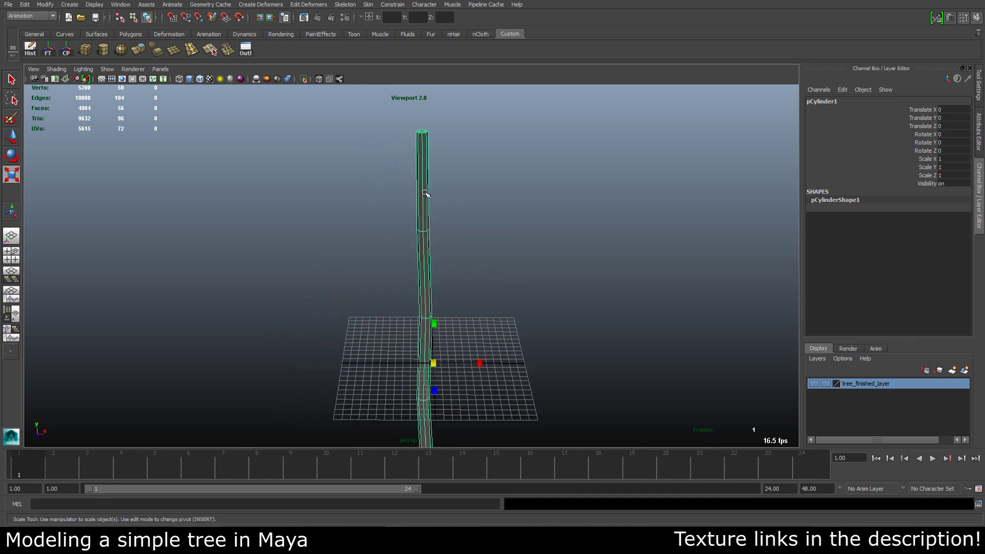
right_drag(421, 156, 432, 346)
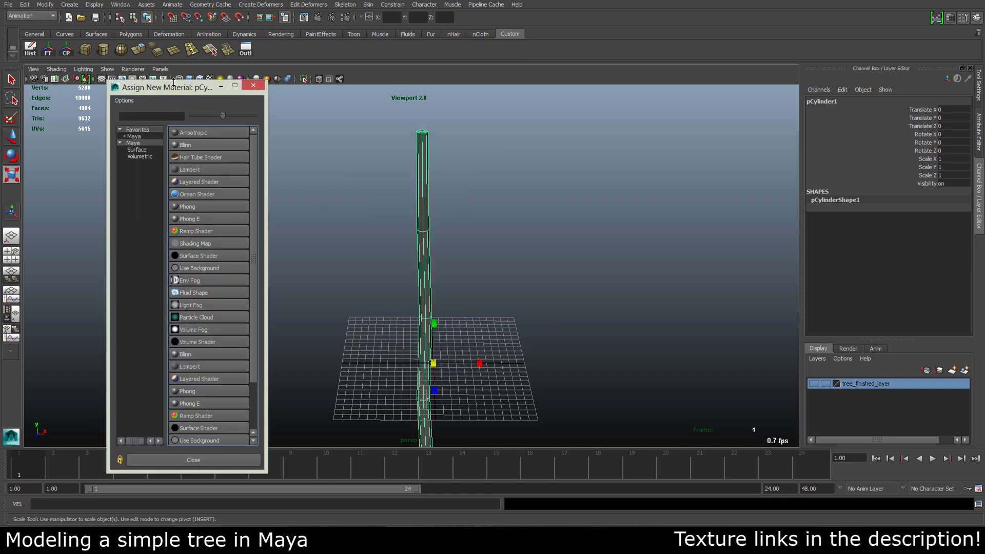
drag(173, 82, 168, 59)
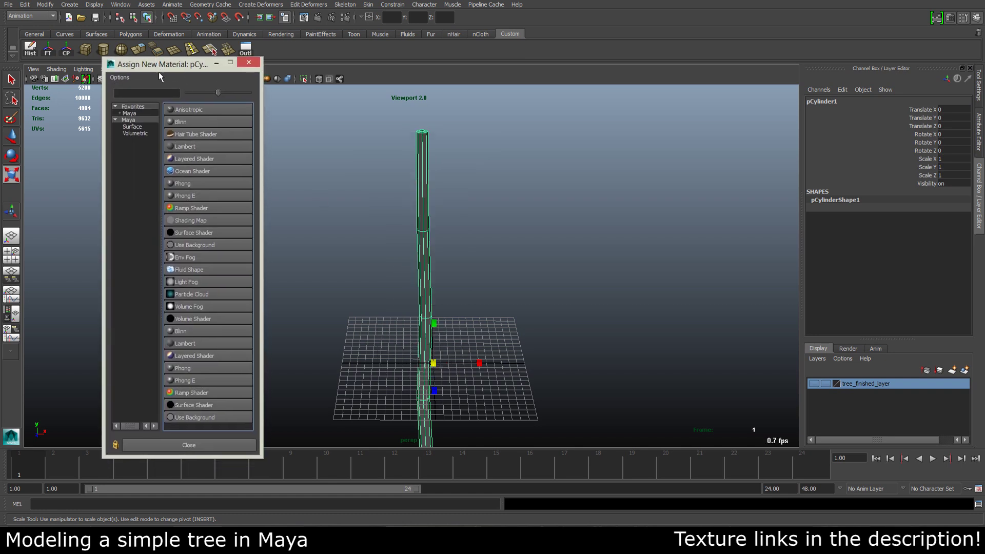
click(185, 147)
click(867, 99)
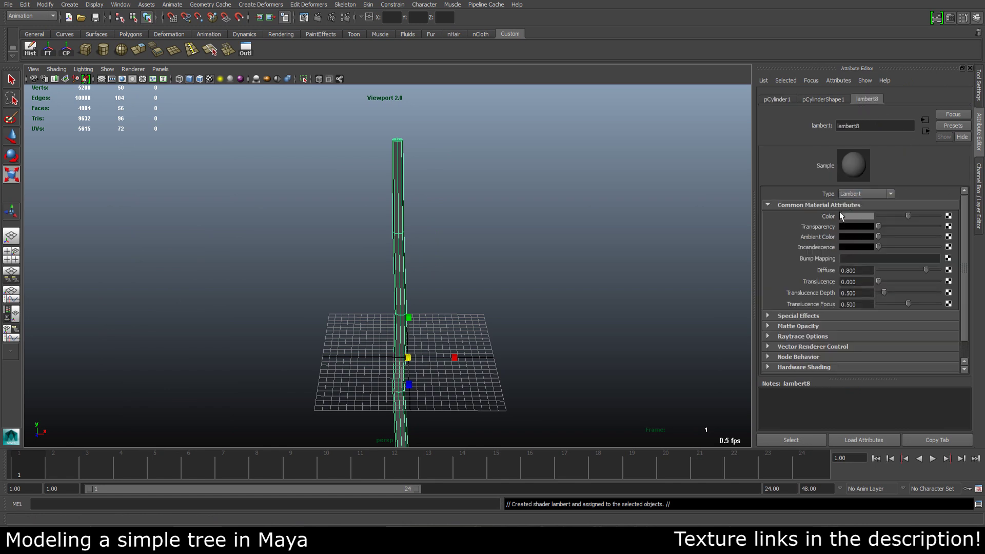
Connect a File texture node to the Color attribute of the trunk's Lambert material.
click(947, 217)
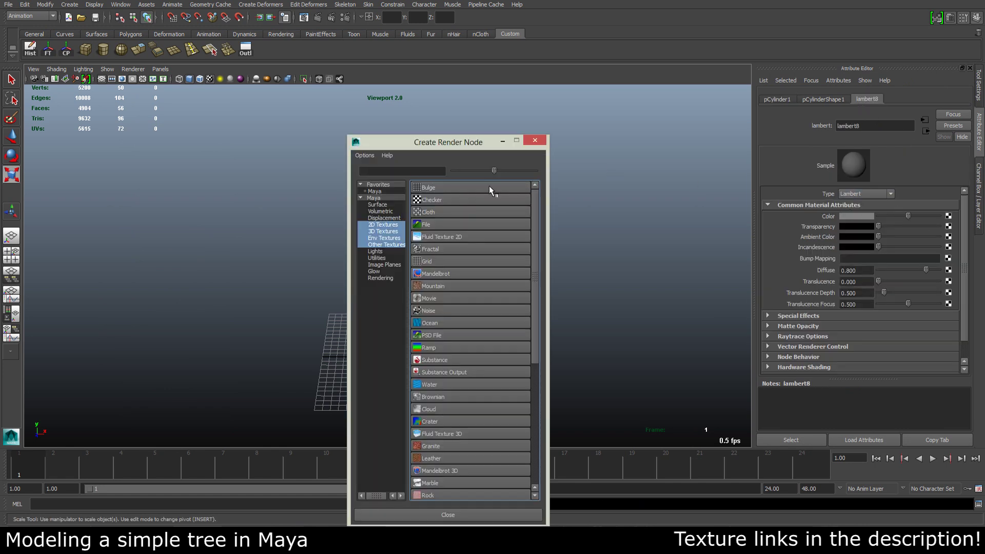
drag(485, 131, 508, 95)
click(463, 183)
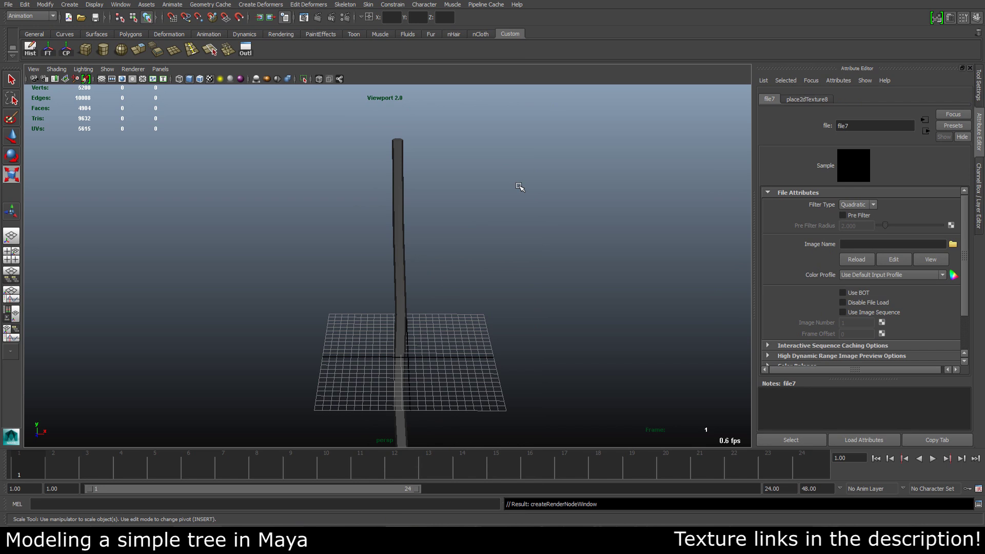
Load Bark_01.jpg from the project's sourceimages folder as the file texture's image.
click(952, 244)
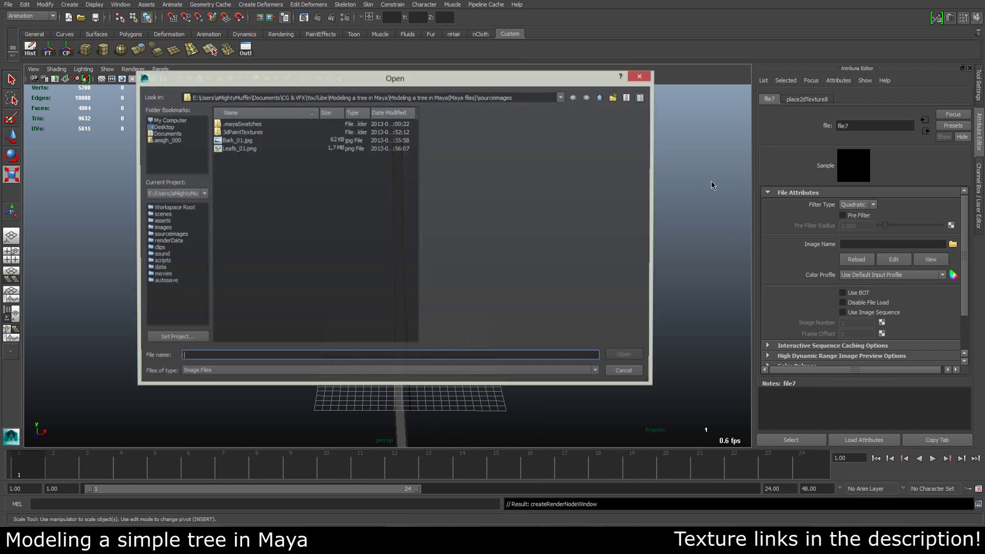
click(235, 141)
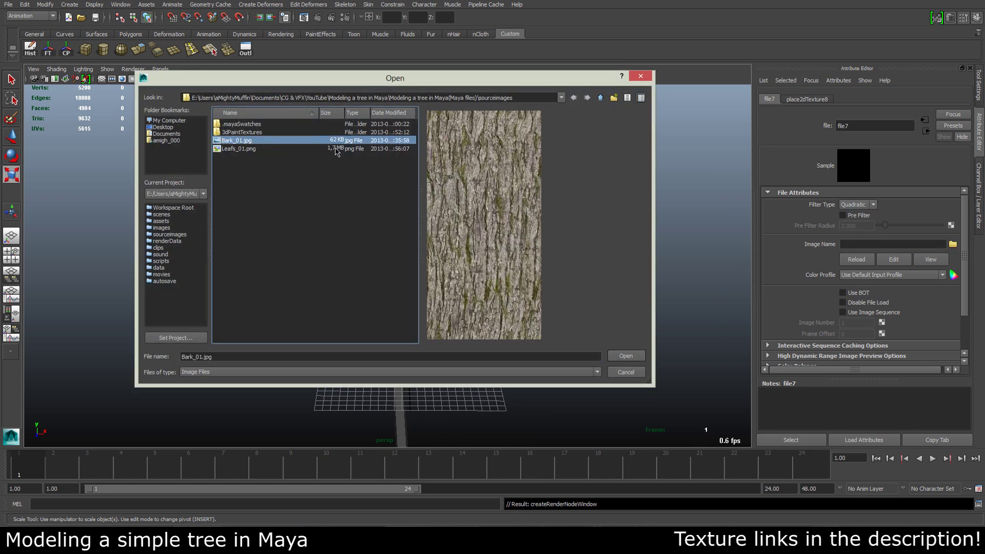
drag(283, 81, 519, 78)
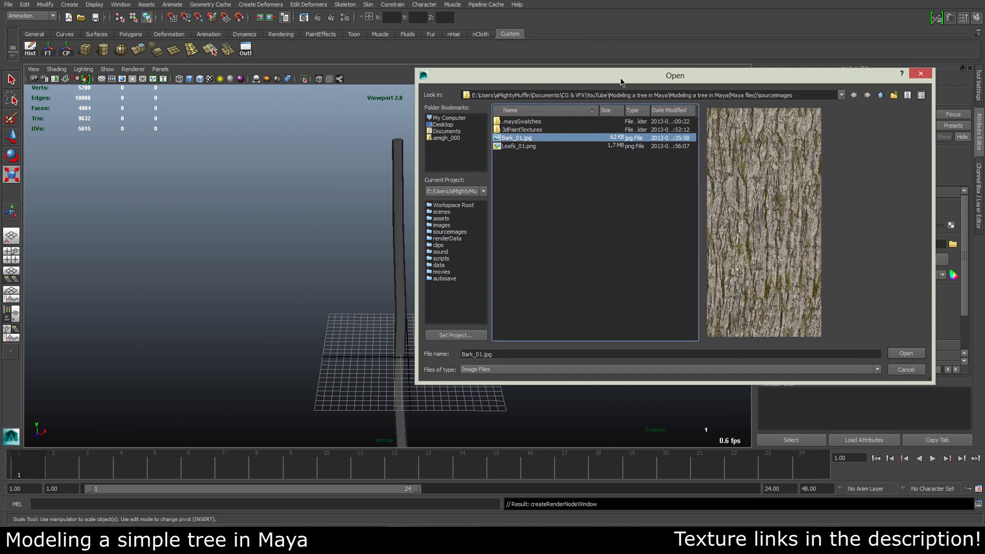
drag(620, 78, 600, 32)
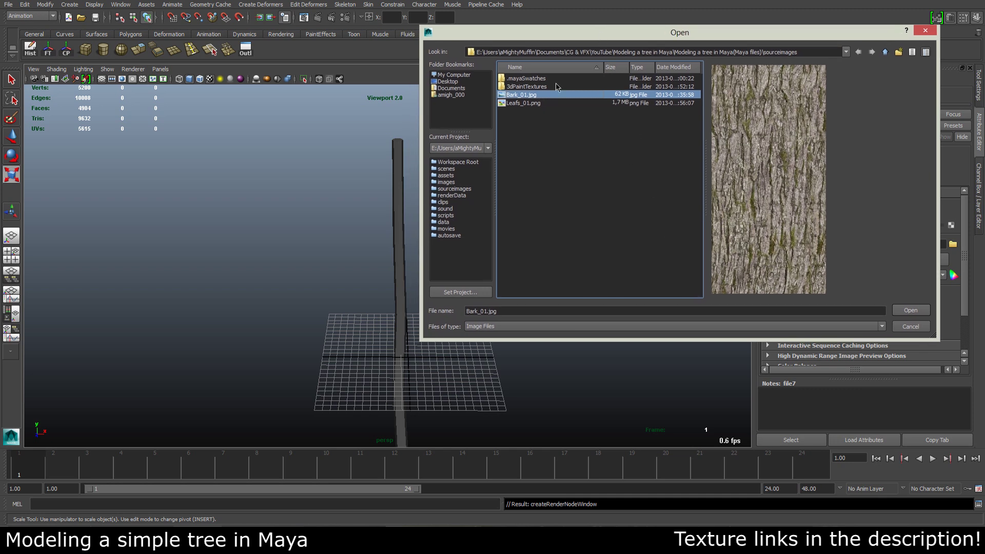
drag(542, 41, 544, 75)
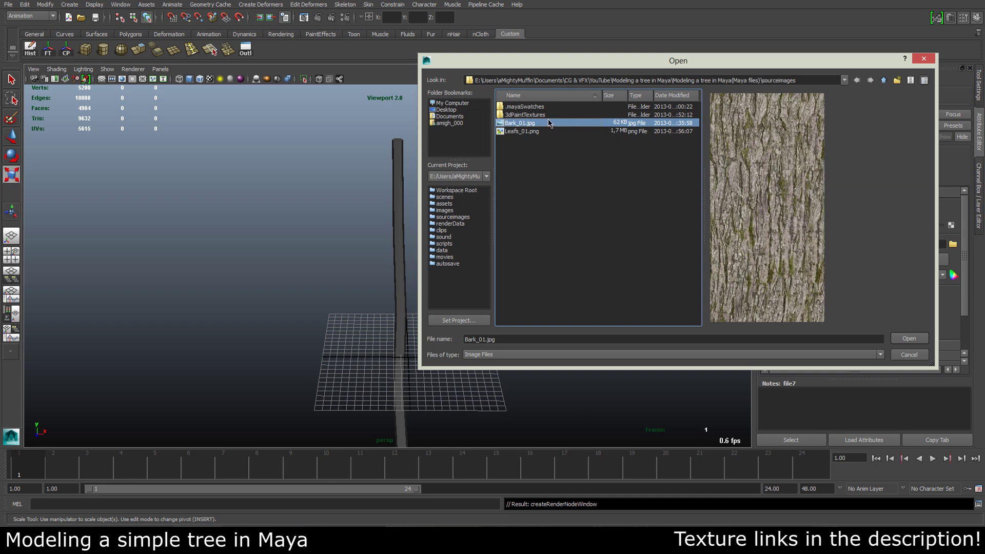
click(915, 338)
Examine up close how the bark texture maps onto the trunk, and select the cylinder.
alt+drag(466, 290, 418, 222)
alt+right_drag(417, 222, 673, 269)
alt+drag(674, 269, 599, 277)
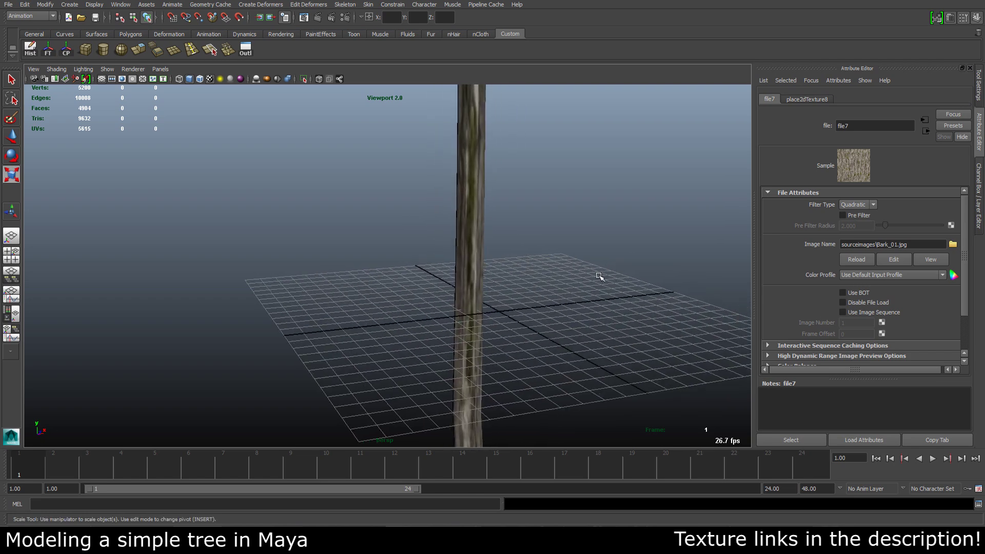
click(474, 238)
alt+drag(474, 238, 429, 279)
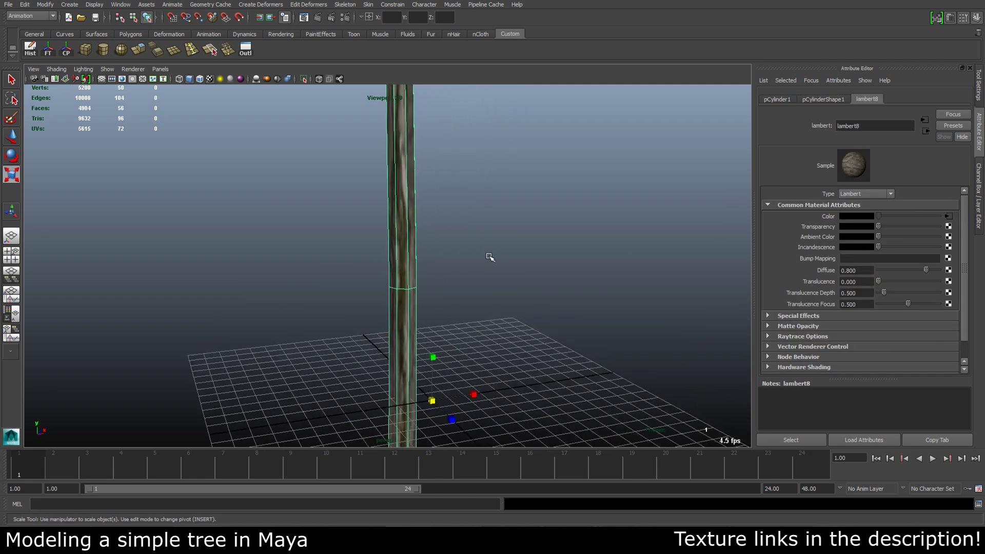
click(442, 246)
alt+drag(442, 246, 444, 205)
click(433, 195)
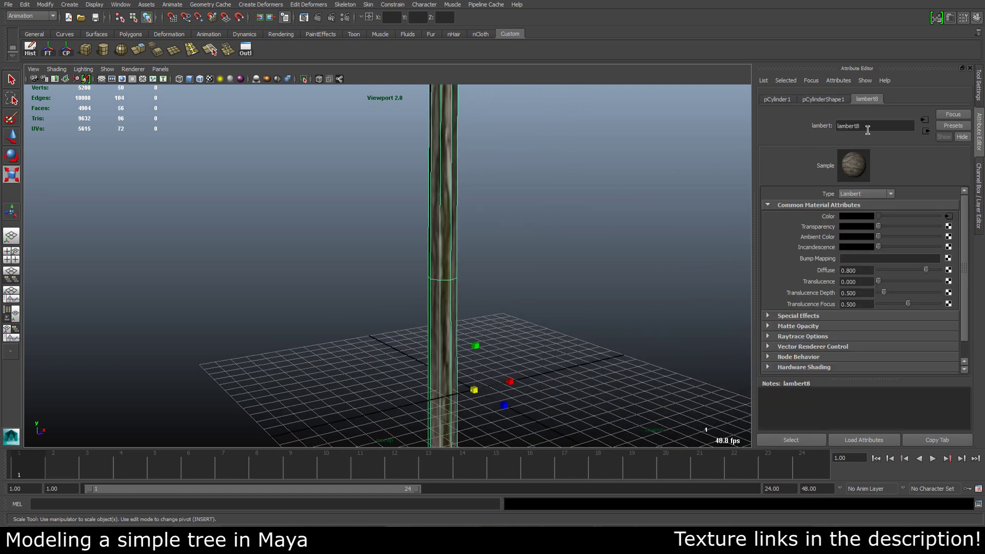
Set the V value of Repeat UV to 10 in the bark texture's 2D placement node.
click(950, 217)
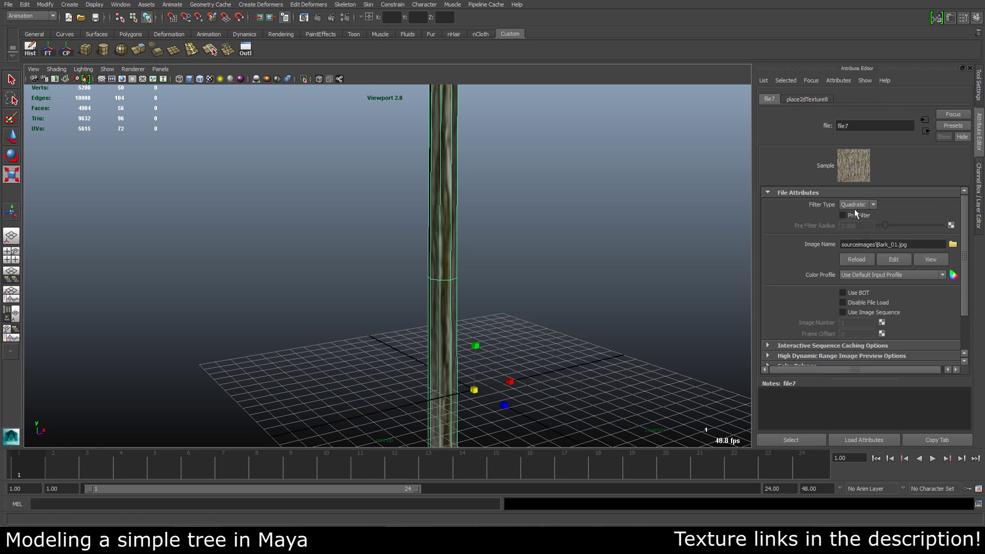
click(800, 99)
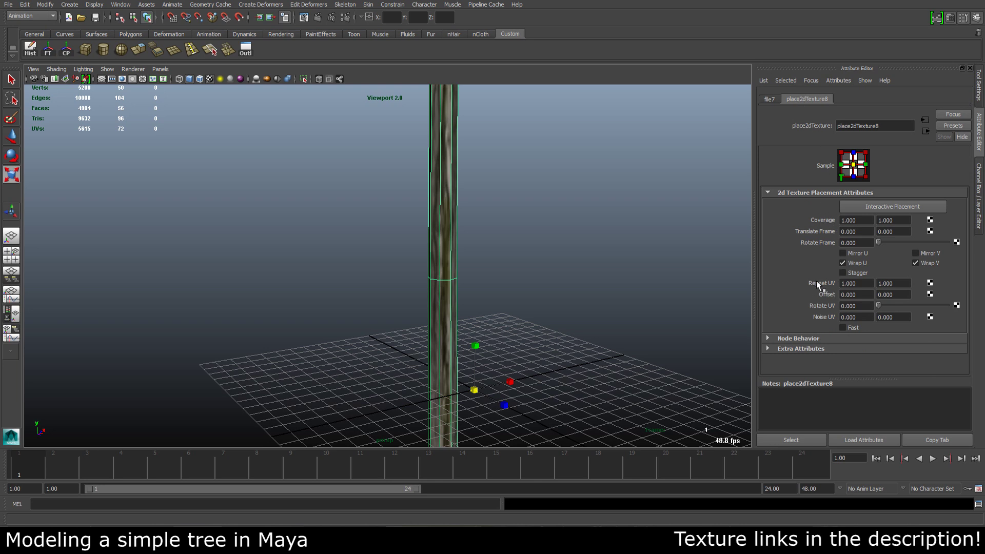
click(861, 284)
double_click(897, 283)
text(10)
key(Return)
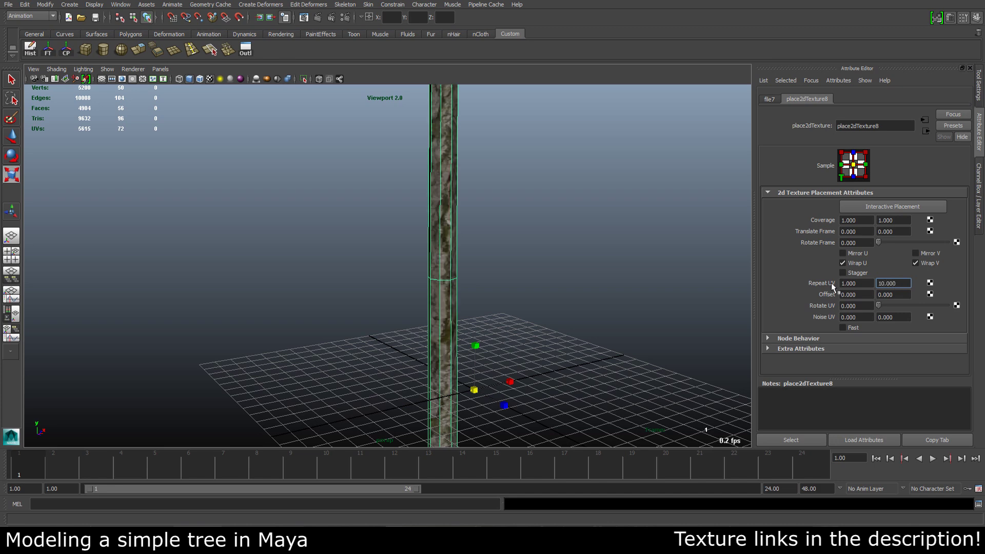
Deselect the trunk and examine the bark tiling along its length from several angles and distances.
alt+drag(555, 280, 508, 237)
click(639, 275)
alt+middle_drag(508, 237, 542, 120)
alt+drag(541, 120, 495, 262)
click(418, 230)
key(f)
click(464, 229)
key(r)
alt+right_drag(495, 261, 79, 198)
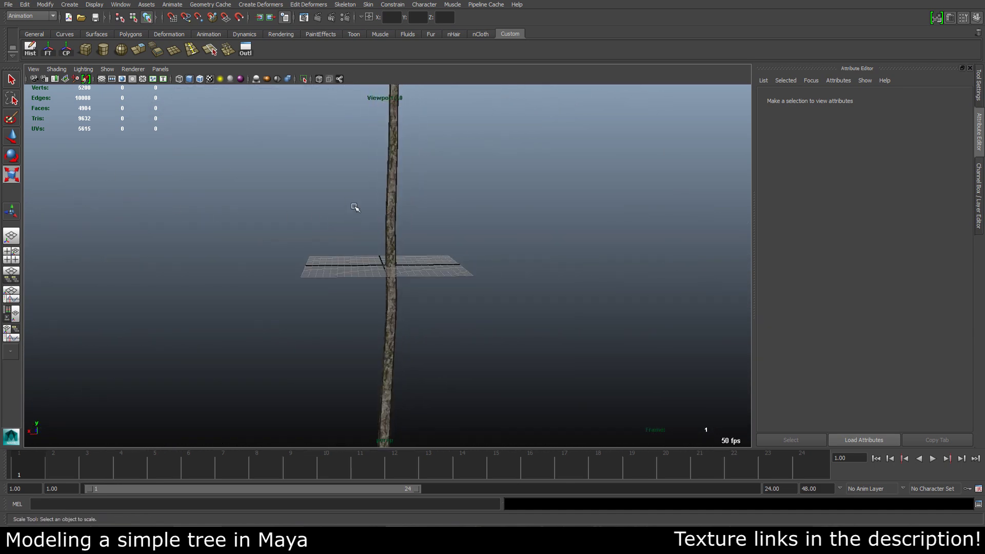
Select the trunk, switch to the Polygons menu set, soften the trunk's edges and check its shading.
drag(354, 206, 435, 274)
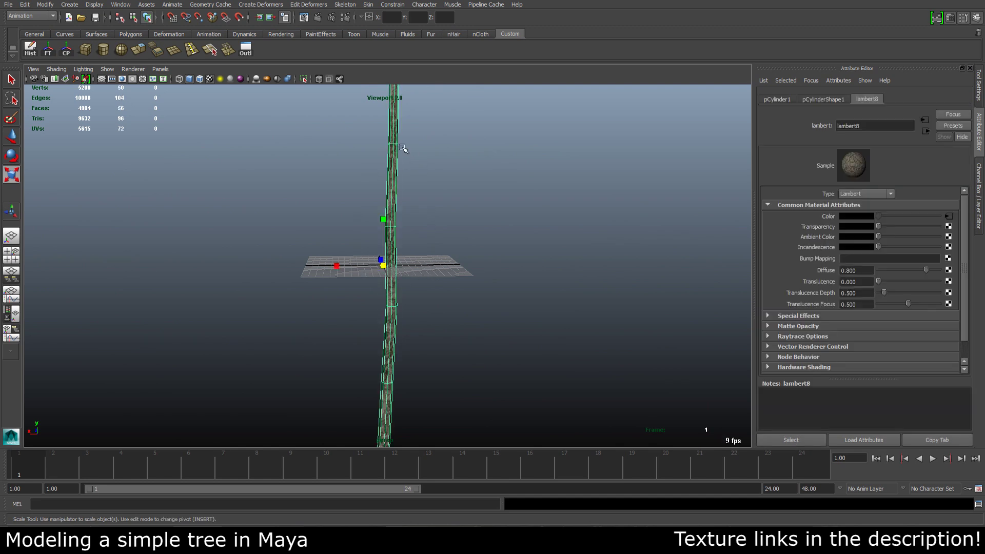
click(30, 15)
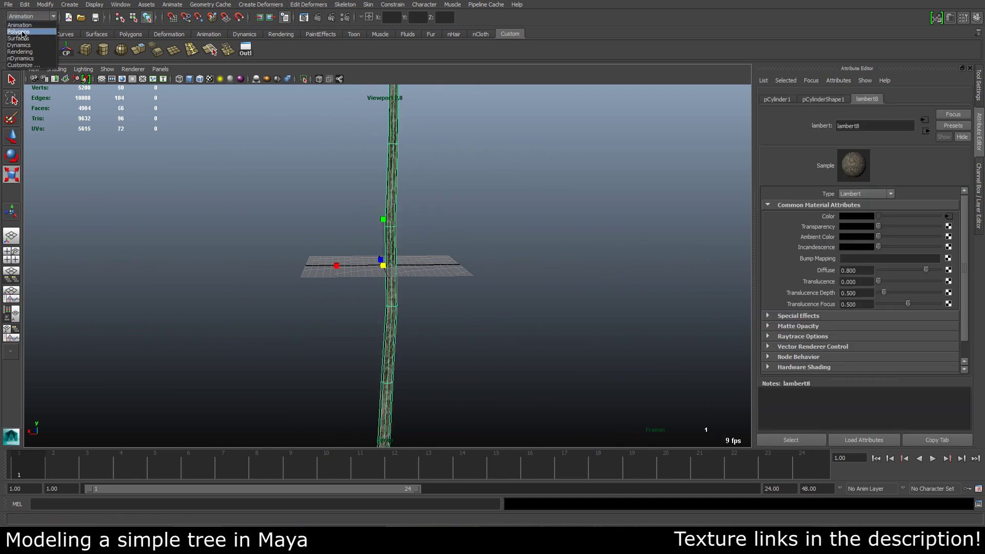
click(29, 31)
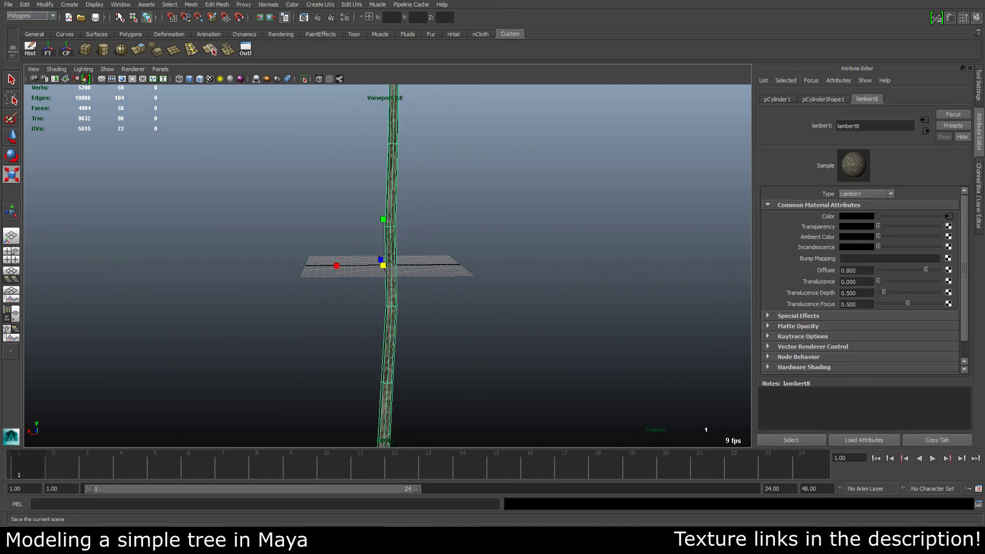
click(266, 6)
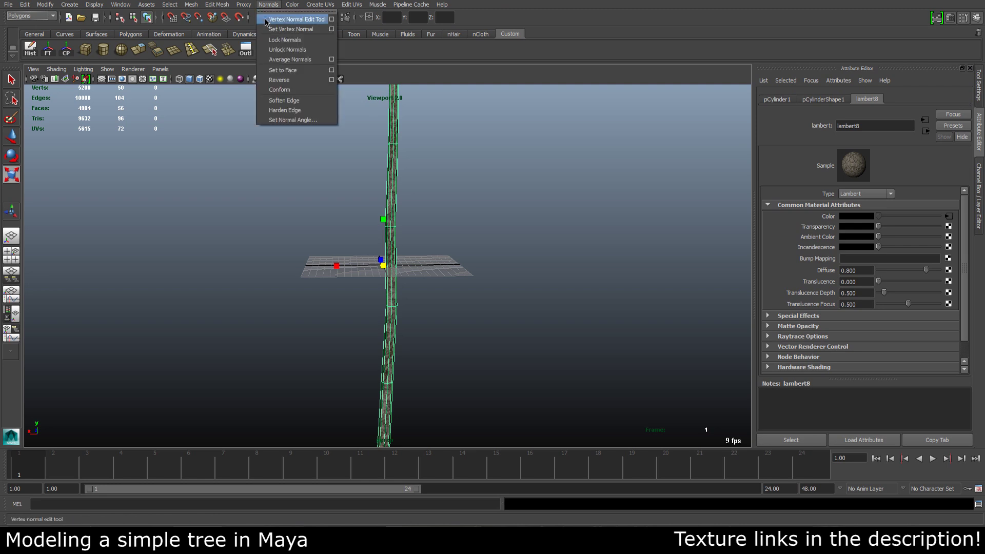
click(285, 101)
click(463, 194)
mouse_move(461, 198)
alt+mouse_down()
mouse_move(340, 187)
mouse_move(255, 198)
mouse_move(417, 205)
mouse_move(297, 200)
mouse_move(457, 194)
alt+mouse_up()
alt+right_drag(456, 194, 229, 155)
mouse_move(229, 155)
alt+mouse_down()
mouse_move(284, 175)
mouse_move(242, 151)
alt+mouse_up()
alt+right_drag(242, 151, 422, 189)
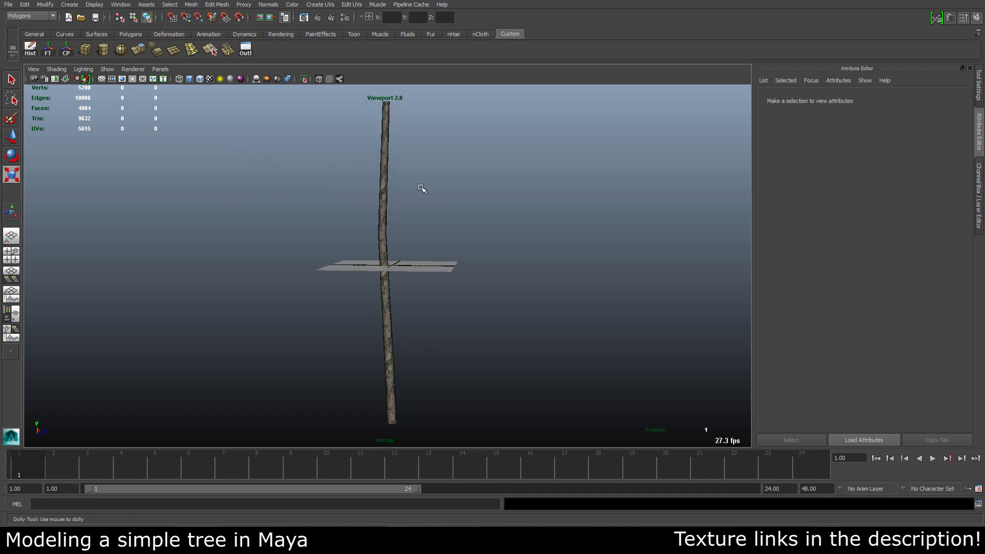
Select the trunk and delete its construction history to clear the soften-edge operation.
click(382, 173)
click(782, 99)
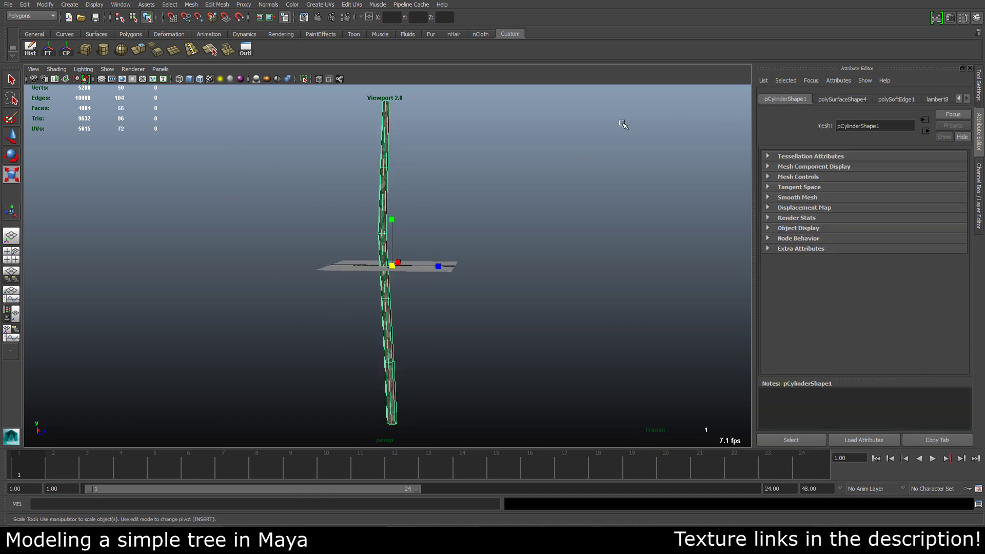
click(24, 4)
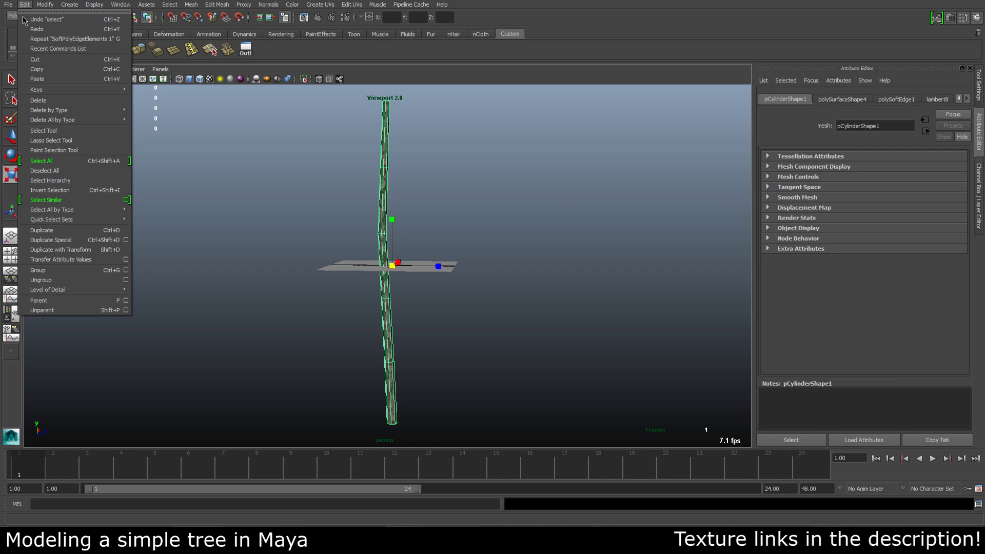
mouse_move(51, 110)
click(169, 117)
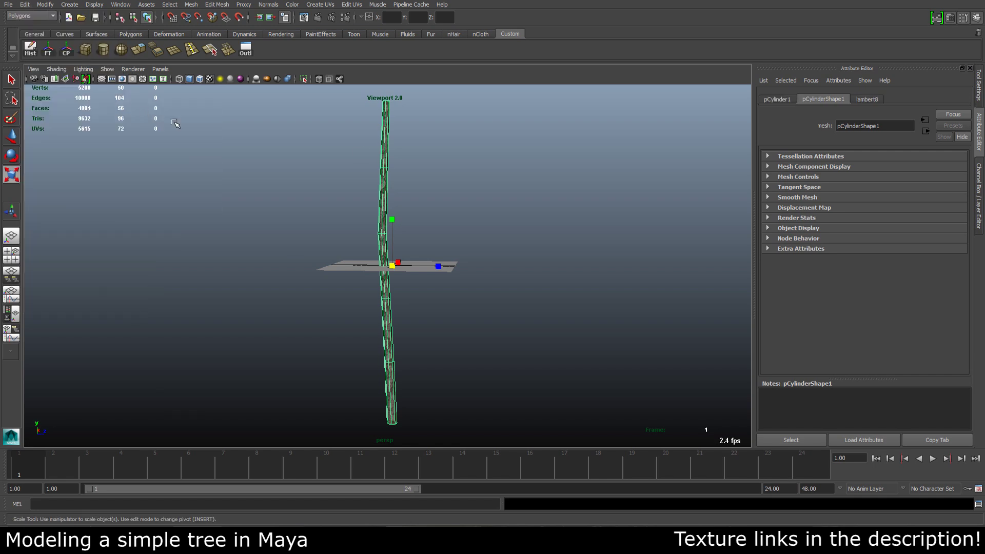
Rename the trunk's transform node as tree_stem_01 and deselect the trunk.
click(783, 99)
drag(889, 127, 833, 127)
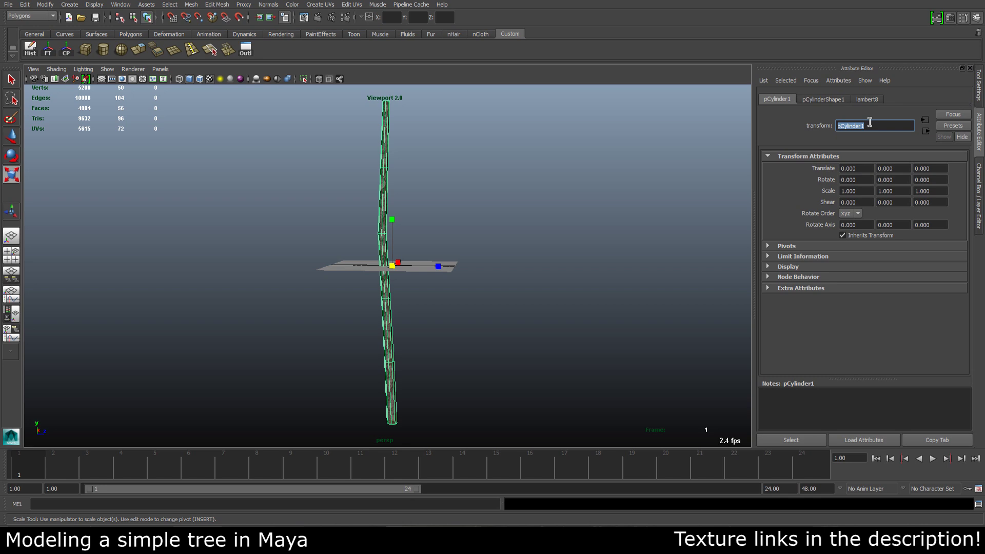
text(t)
text(ree_stem_01)
key(Return)
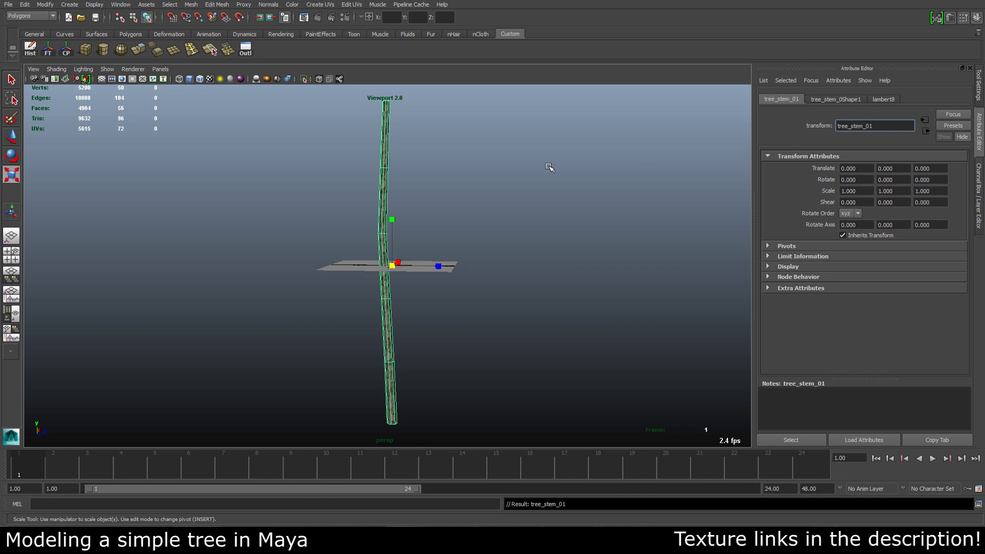
click(426, 157)
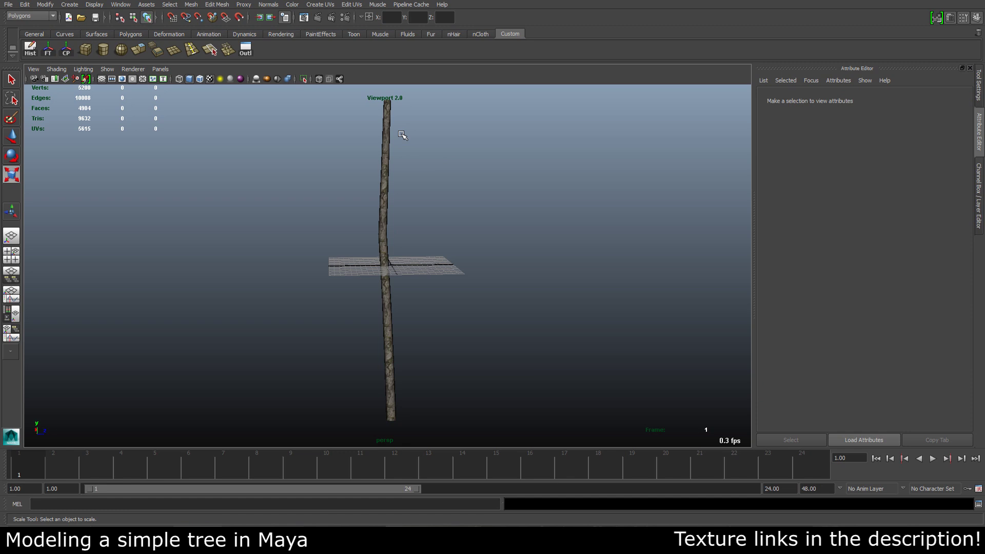
Move the trunk straight up about 30.94 units in Y so its base sits on the ground grid.
alt+middle_drag(401, 134, 424, 154)
alt+drag(424, 153, 352, 170)
click(407, 156)
key(w)
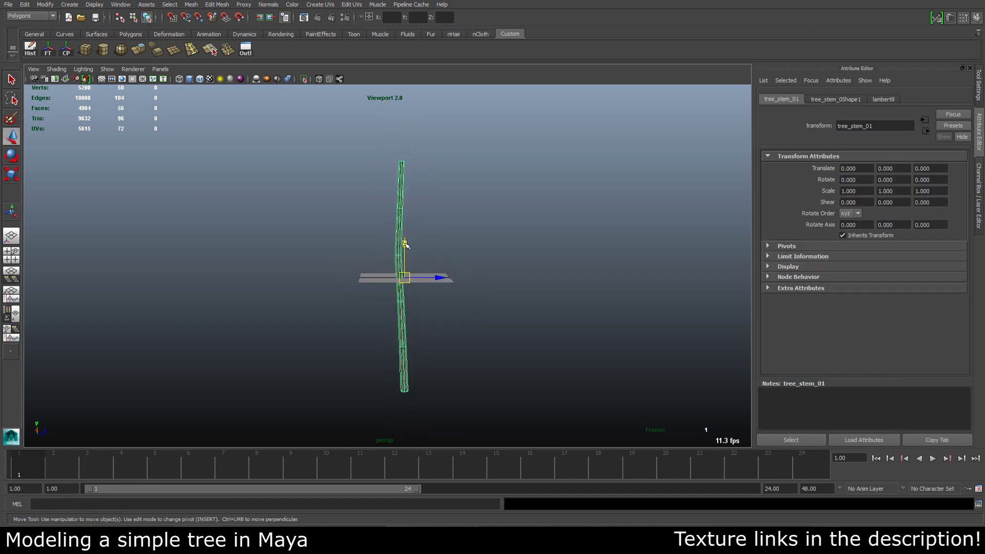
drag(405, 245, 403, 130)
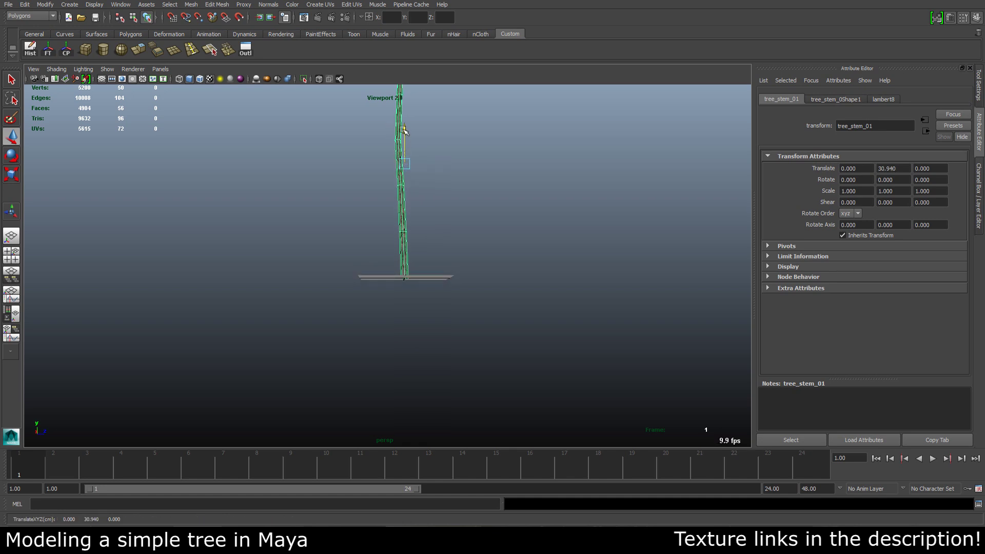
Duplicate the trunk and move the copy beside it, to about 43.42 in Y and -10.61 in Z.
click(423, 180)
alt+drag(422, 180, 454, 218)
alt+drag(414, 150, 394, 174)
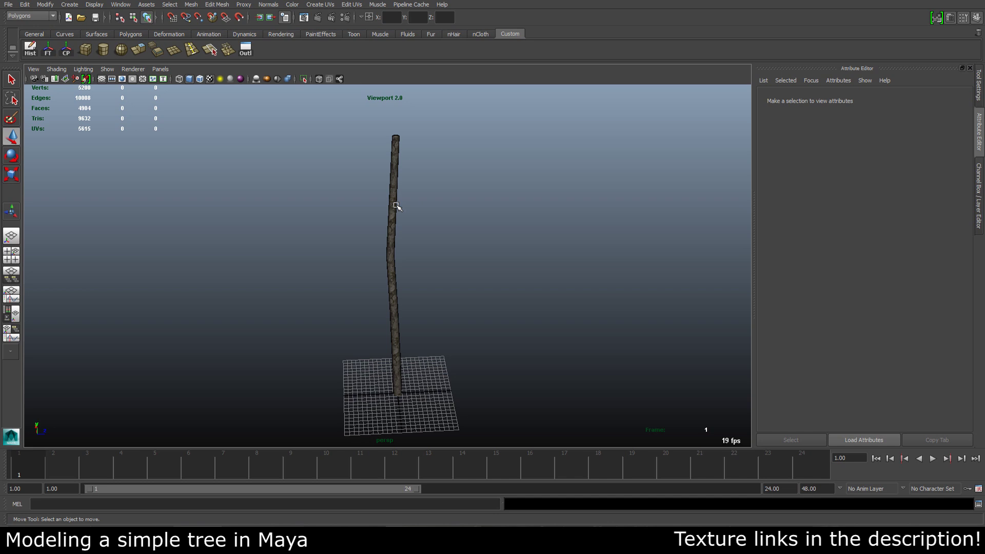
alt+drag(389, 214, 419, 214)
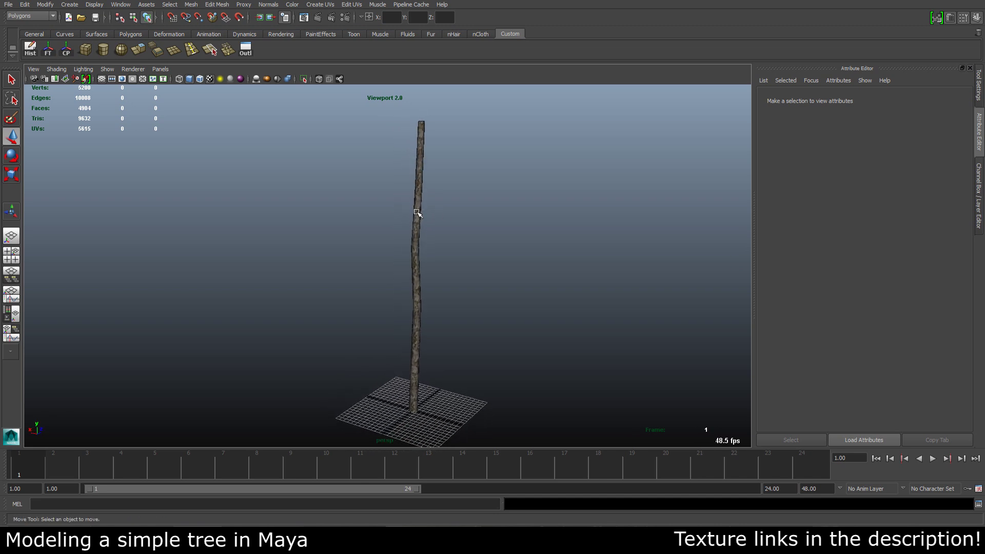
key(q)
click(420, 206)
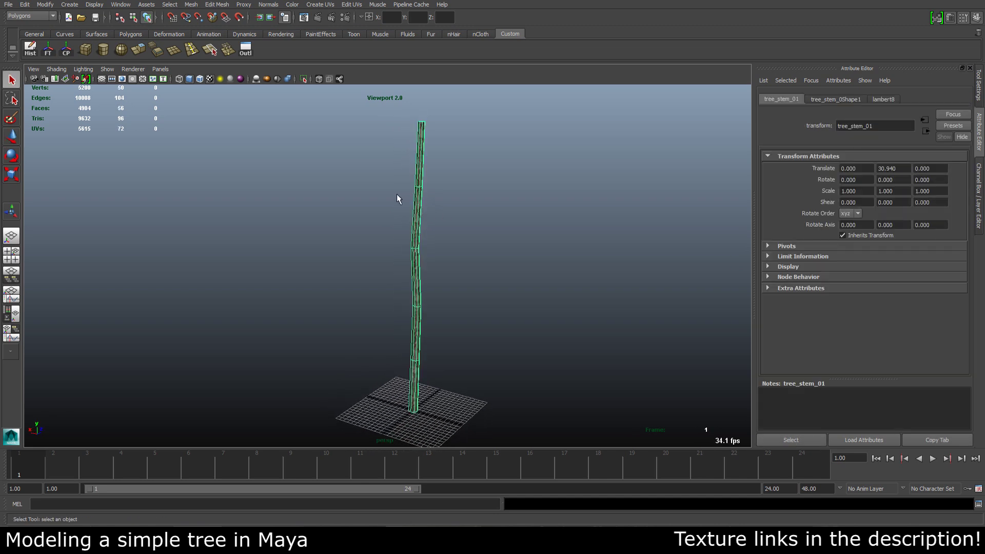
key(ctrl+d)
alt+drag(435, 198, 383, 214)
key(w)
click(384, 212)
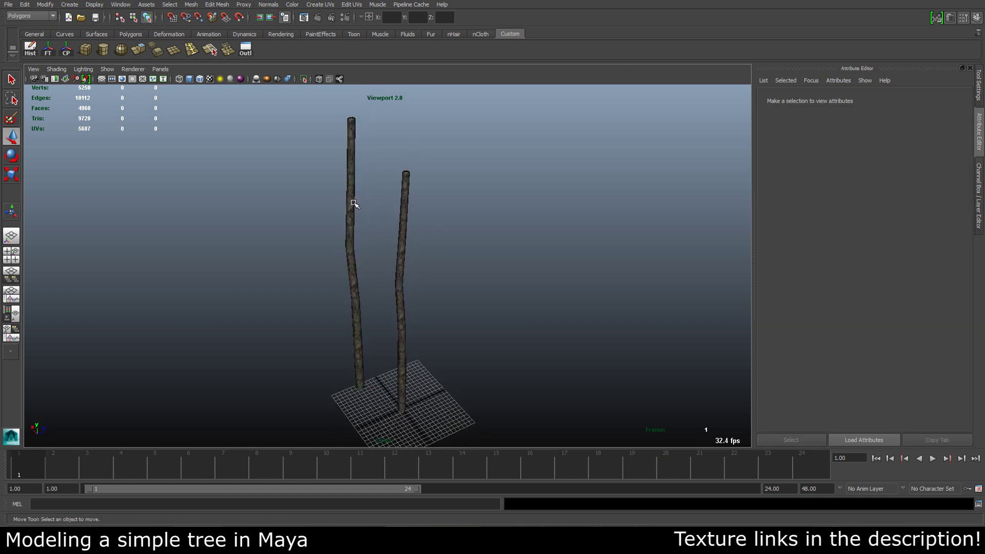
Scale the trunk copy down uniformly to about 0.398 so it can serve as a branch.
click(354, 204)
key(r)
drag(356, 268, 310, 268)
alt+right_drag(309, 268, 439, 297)
alt+middle_drag(440, 297, 513, 326)
mouse_move(361, 272)
alt+mouse_down()
mouse_move(384, 272)
mouse_move(354, 257)
alt+mouse_up()
alt+middle_drag(353, 257, 328, 245)
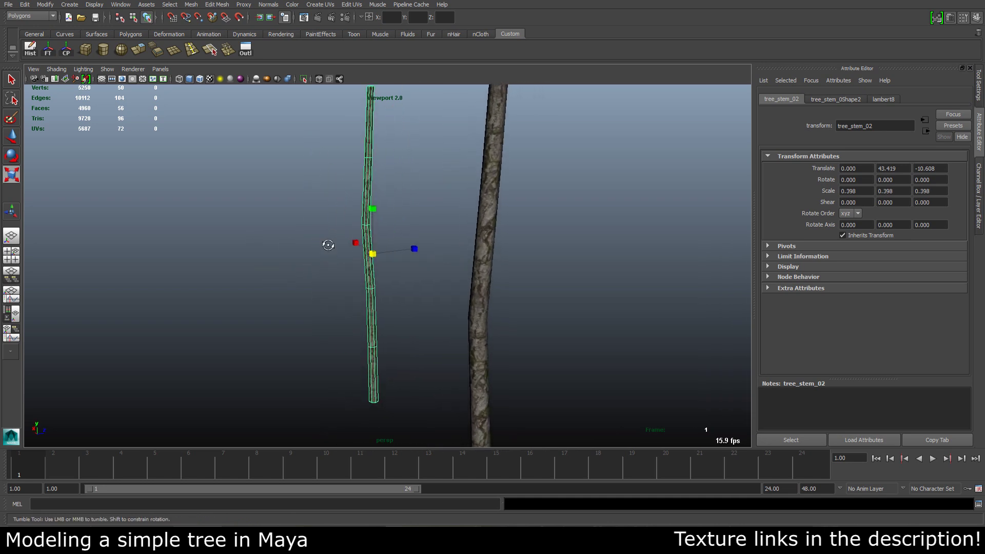
mouse_move(328, 245)
alt+mouse_down()
mouse_move(323, 236)
mouse_move(325, 252)
alt+mouse_up()
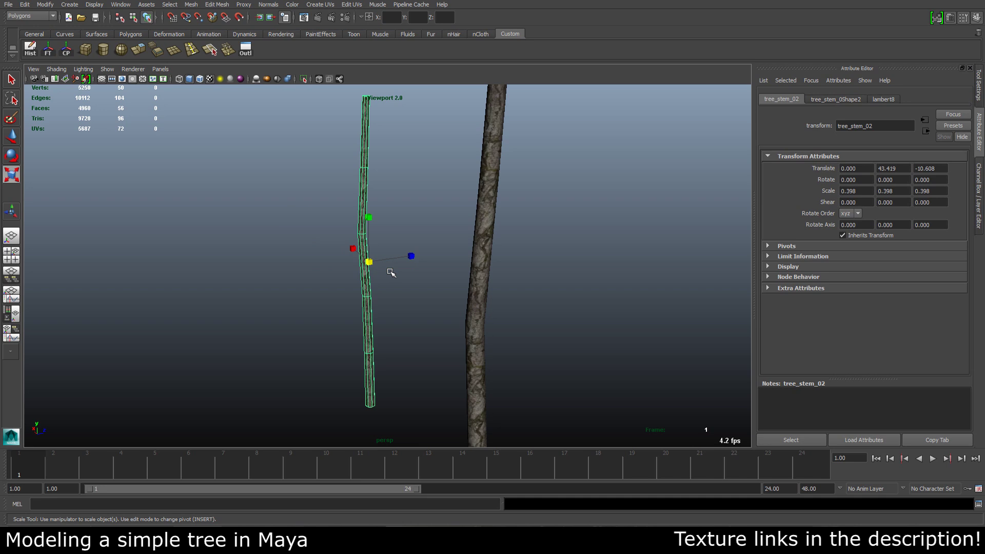
Move the branch copy's pivot to the centre of its bottom end.
key(Insert)
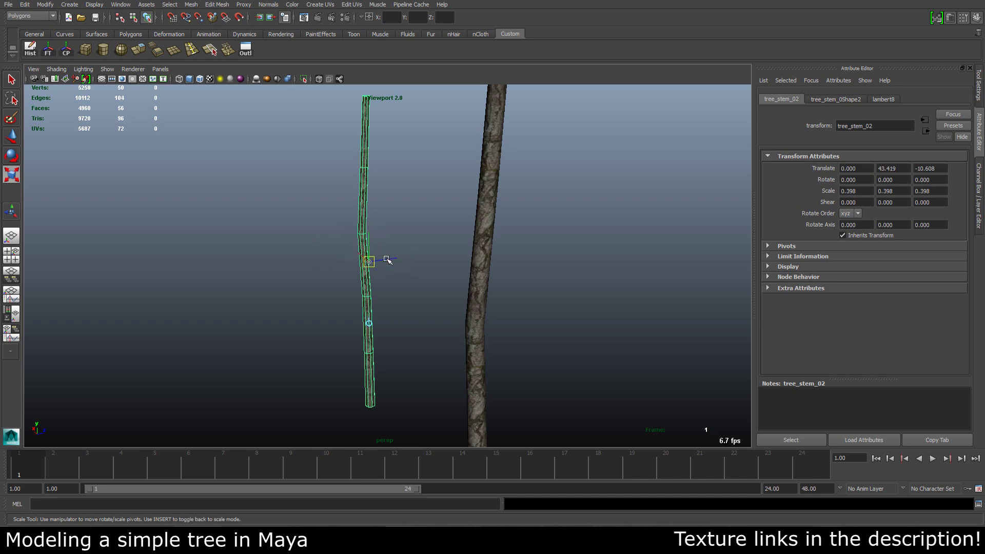
drag(369, 260, 371, 405)
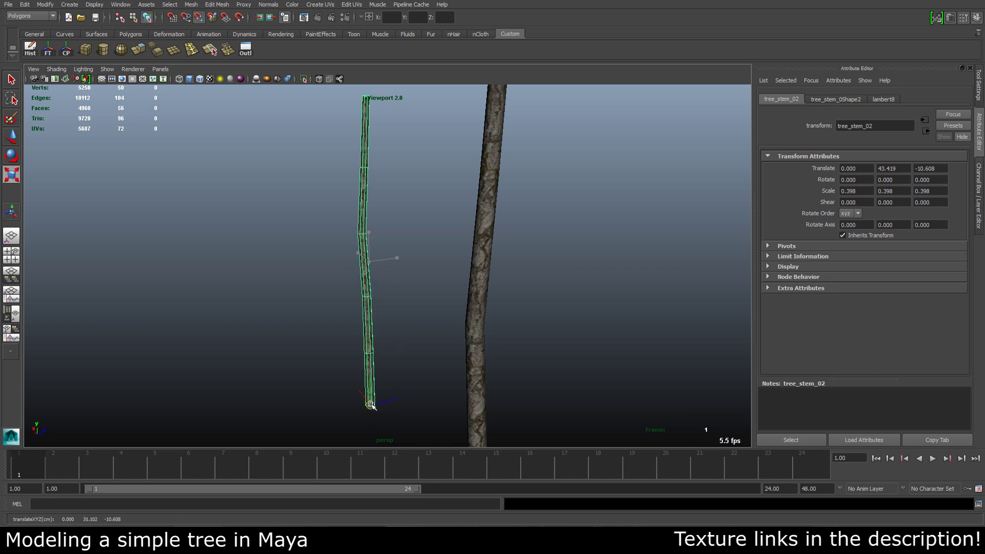
key(Insert)
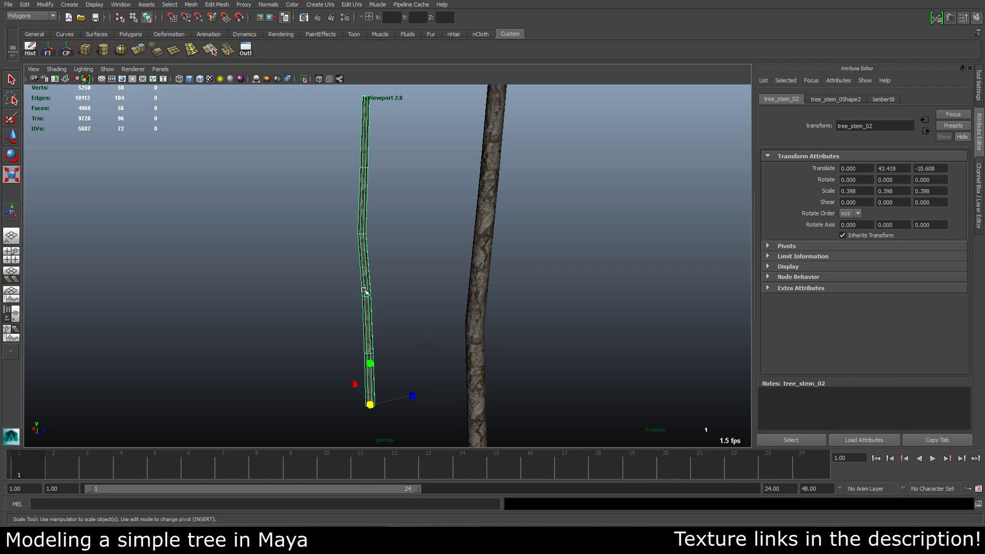
Select the original trunk tree_stem_01 and make it a live surface.
alt+middle_drag(392, 291, 371, 315)
alt+right_drag(371, 314, 190, 261)
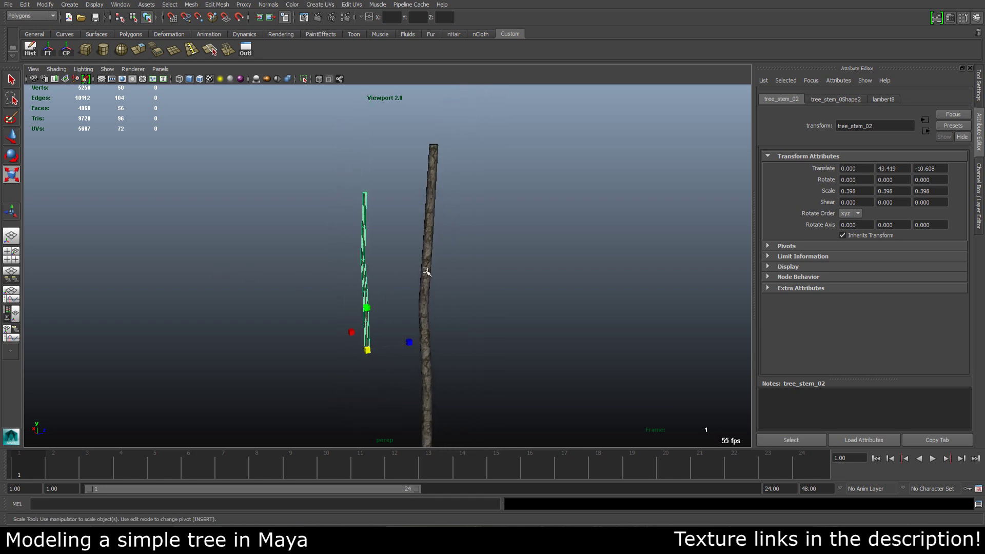
click(434, 199)
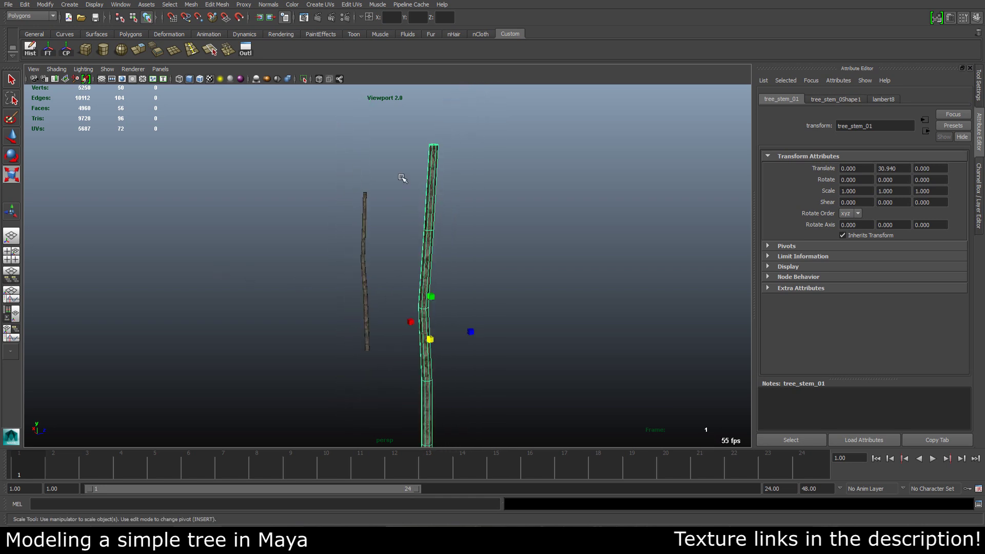
click(239, 18)
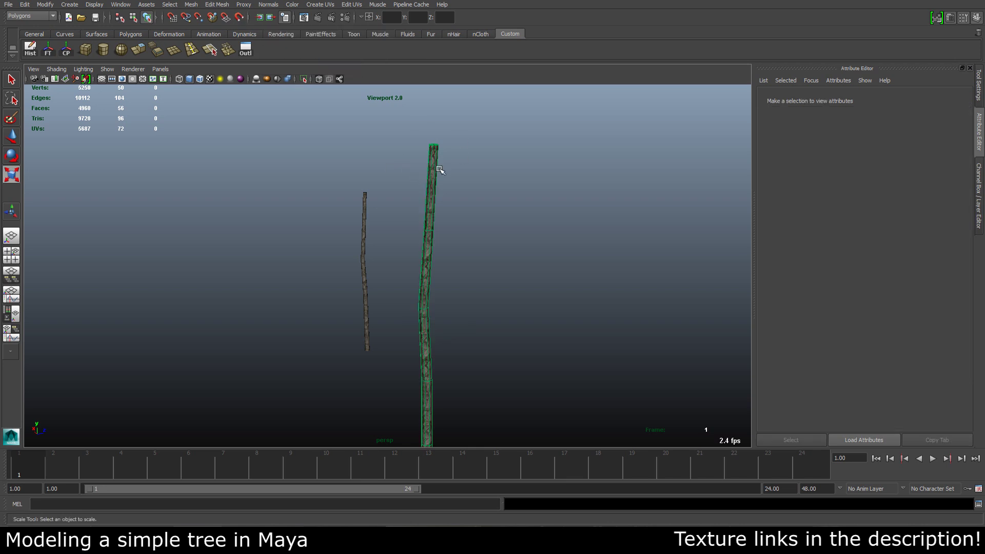
Attach the branch's base to the live trunk at about Y 53.5 and rotate it to about -16, -15, 5 degrees.
alt+drag(447, 195, 411, 205)
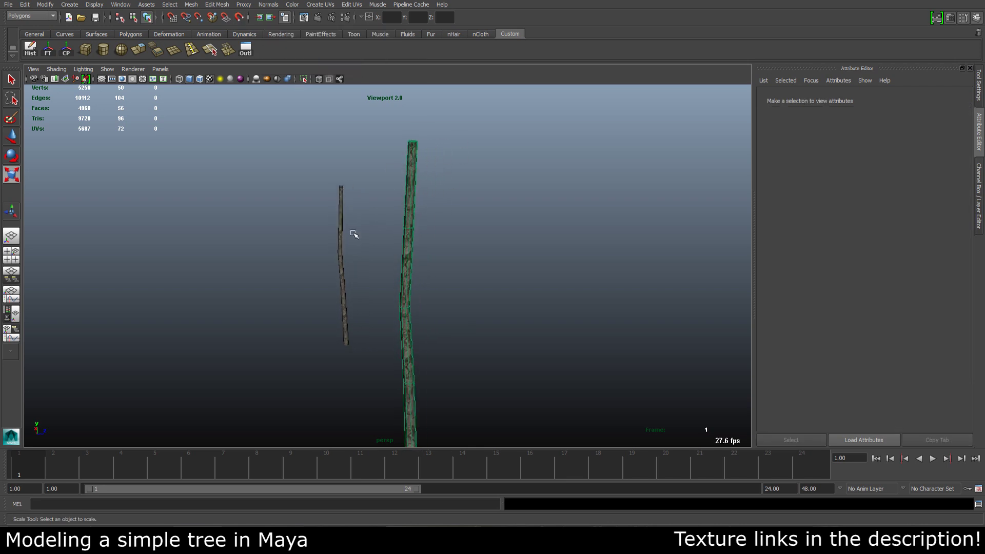
drag(306, 193, 371, 251)
key(w)
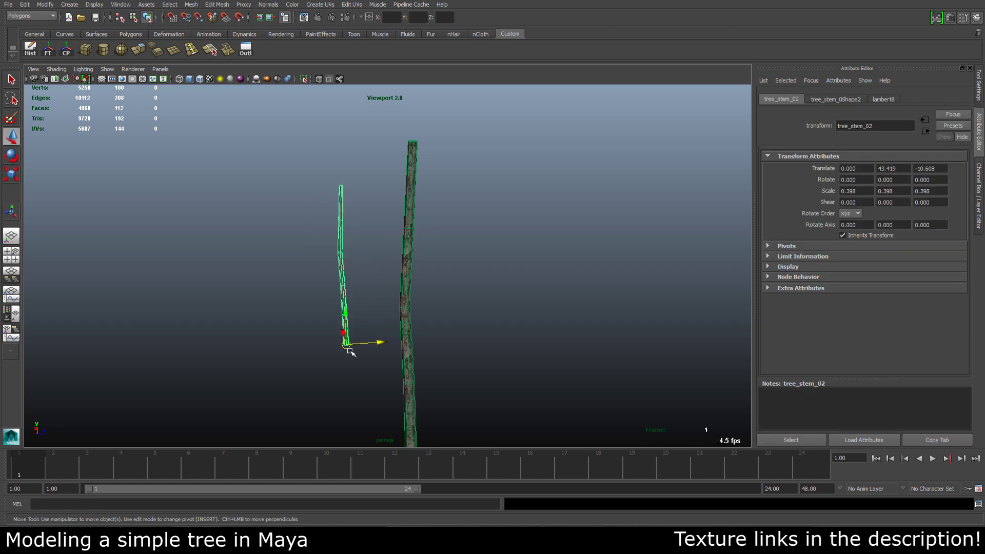
drag(348, 346, 251, 241)
key(e)
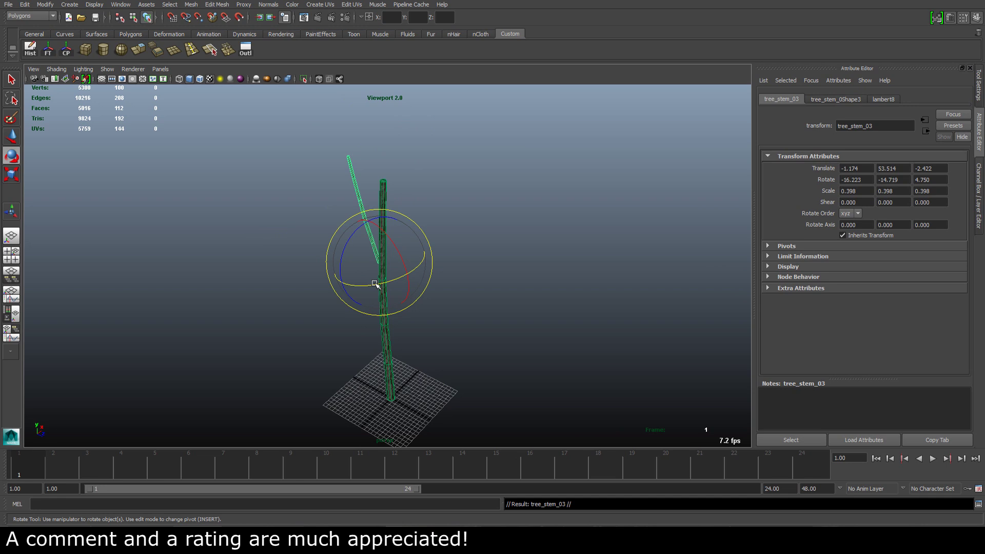
Move the second branch copy up the trunk to about Y 56.9 and rotate it to about 50, -48, -46 degrees.
key(w)
mouse_move(379, 267)
mouse_down()
mouse_move(388, 272)
mouse_move(388, 256)
mouse_up()
key(e)
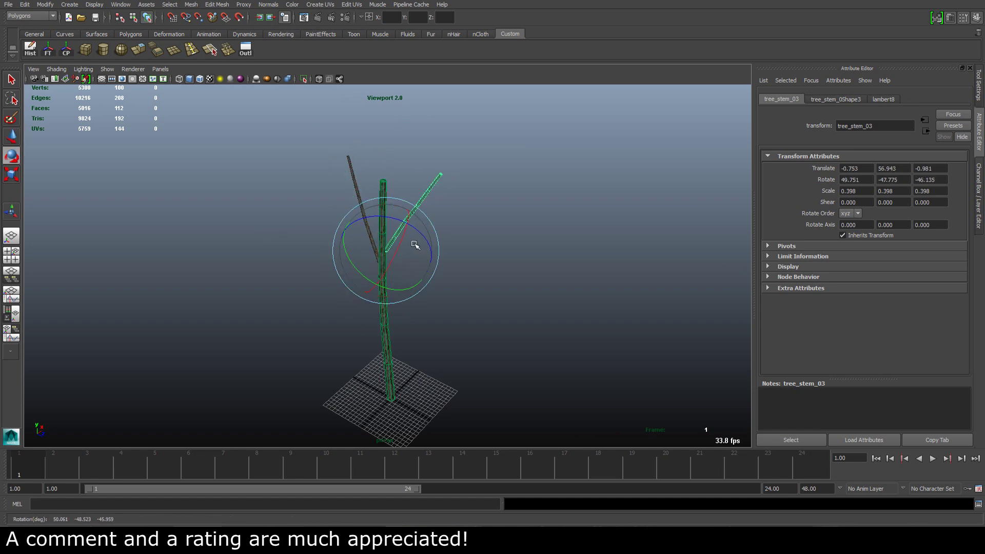
Duplicate the second branch, attach the third one elsewhere on the trunk and rotate it in a different direction.
alt+drag(415, 239, 402, 281)
key(ctrl+d)
key(w)
key(e)
Duplicate a fourth branch, attach and rotate it at about Y 57.7 on the trunk, and scale it down uniformly to about 0.245.
key(ctrl+d)
key(w)
key(e)
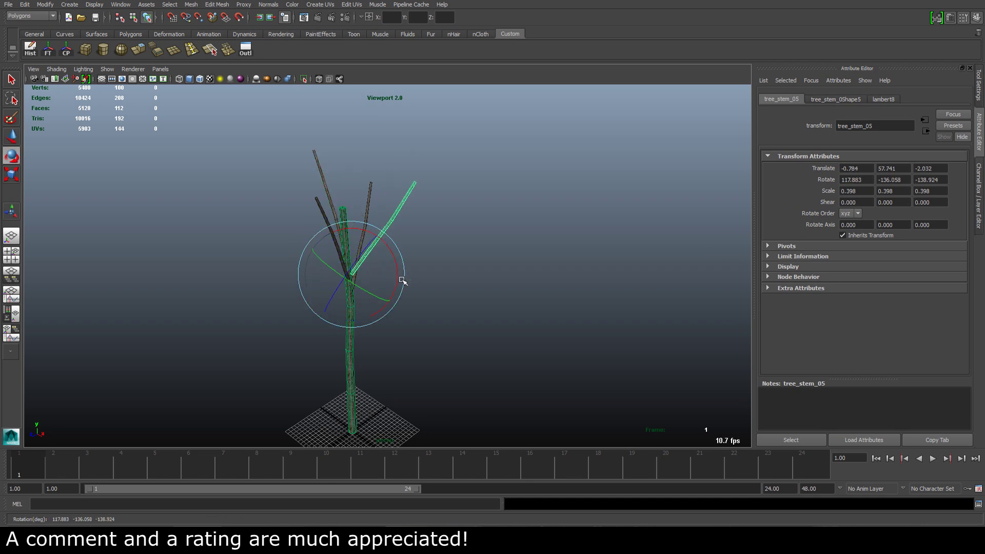
key(r)
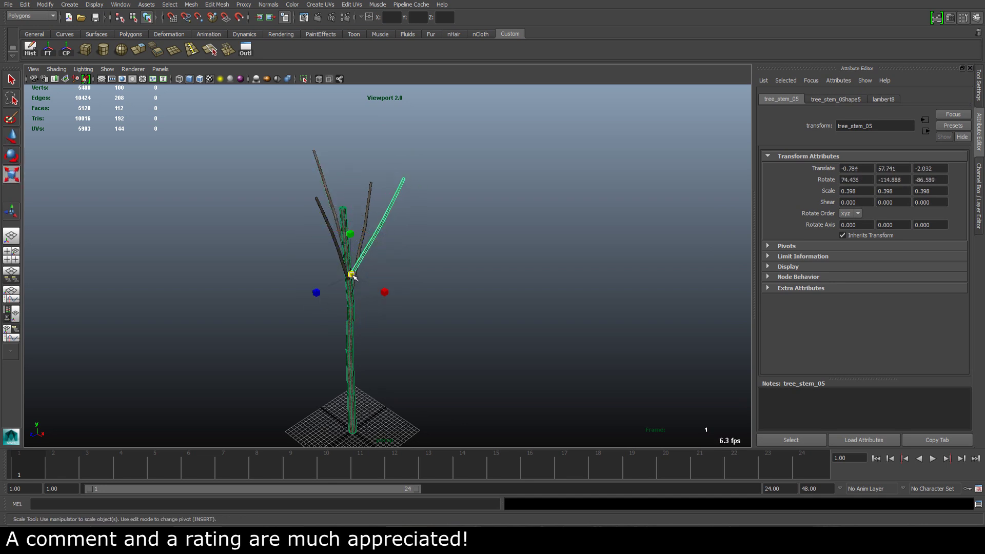
drag(352, 276, 337, 252)
Place a fifth, small branch on the trunk at about -2.04, 57.51, -1.41 and rotate it to about 6, -127, 25 degrees.
key(w)
alt+drag(336, 253, 376, 291)
key(e)
key(w)
key(e)
mouse_move(390, 282)
alt+mouse_down()
mouse_move(379, 300)
mouse_move(388, 282)
alt+mouse_up()
Duplicate the small fifth branch, attach the copy higher up the trunk and rotate it away from the others.
key(ctrl+d)
key(w)
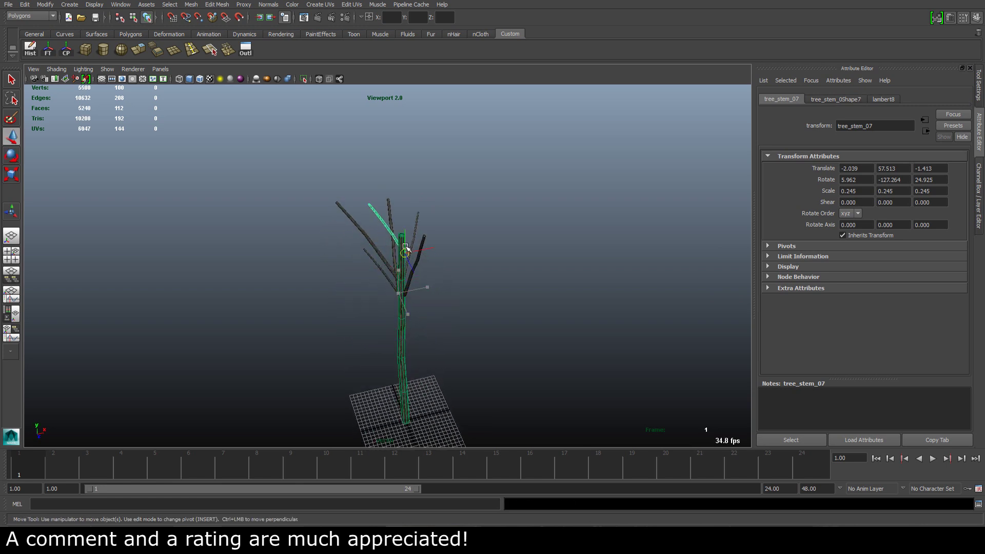
drag(405, 248, 409, 264)
key(e)
alt+drag(409, 264, 479, 277)
Attach a seventh branch copy to the upper trunk, rotate it into a free gap and deselect it.
key(w)
key(e)
click(490, 272)
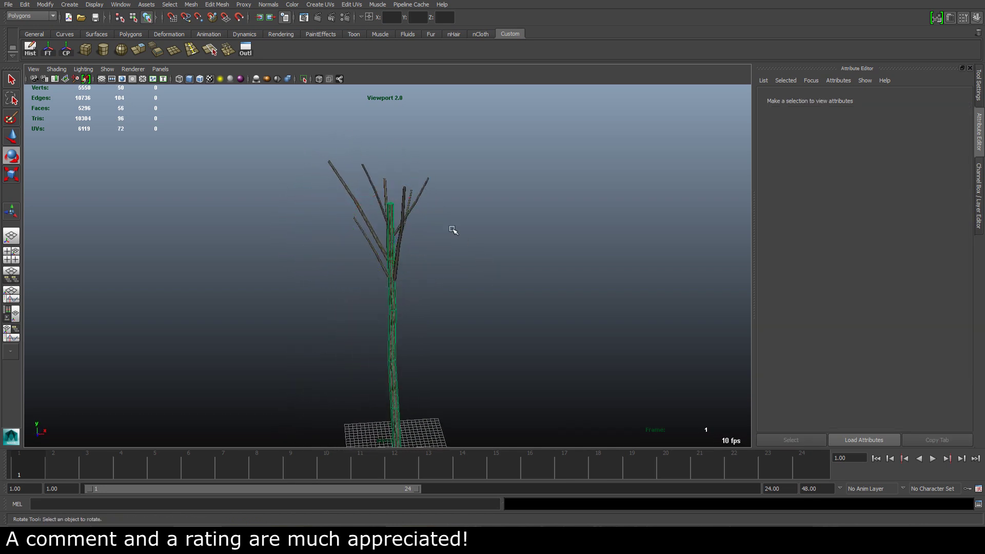
Examine the branches from close up and from several angles for gaps in the crown.
alt+middle_drag(414, 215, 413, 266)
alt+drag(414, 266, 442, 269)
alt+right_drag(442, 269, 639, 323)
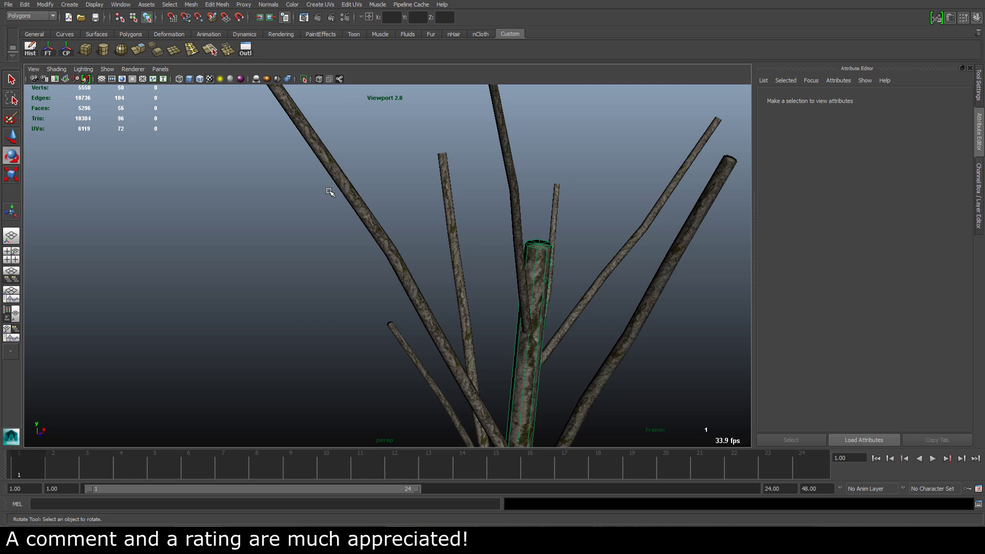
drag(390, 266, 392, 266)
click(530, 274)
alt+right_drag(540, 272, 312, 225)
alt+middle_drag(312, 225, 284, 125)
alt+drag(286, 125, 413, 288)
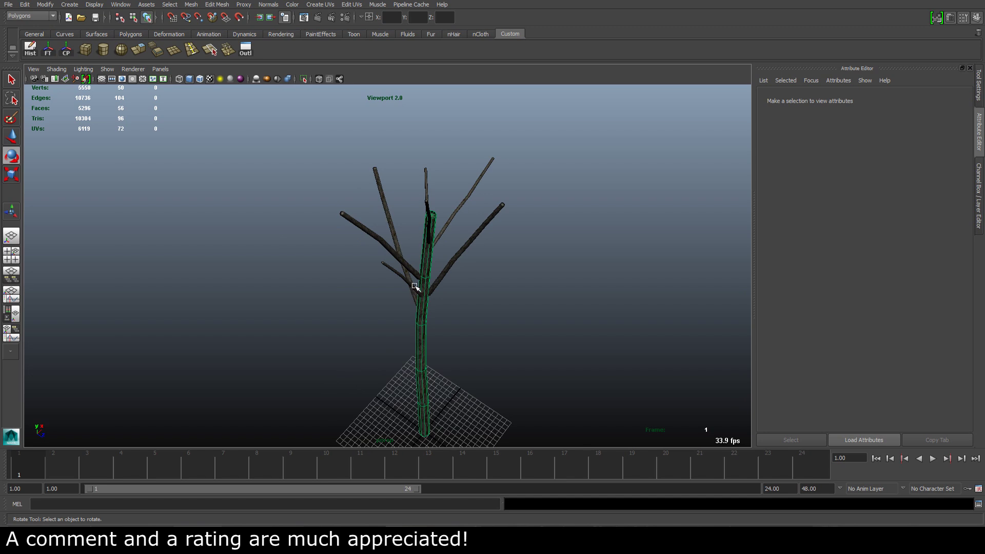
Duplicate the small low branch tree_stem_06, attach the copy at about Y 61.7 on the trunk and rotate it to about -39, -128, 48 degrees.
click(415, 285)
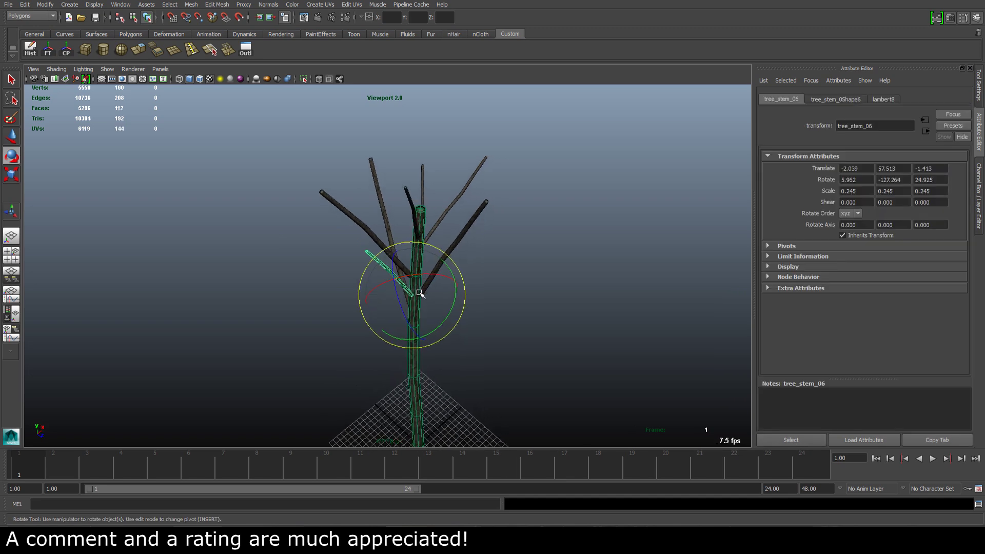
key(ctrl+d)
key(w)
mouse_move(410, 296)
mouse_down()
mouse_move(450, 292)
mouse_move(419, 281)
mouse_up()
key(e)
key(w)
key(e)
alt+drag(534, 307, 292, 278)
click(448, 273)
Release the trunk from being a live surface.
alt+right_drag(449, 273, 290, 248)
alt+drag(290, 248, 350, 269)
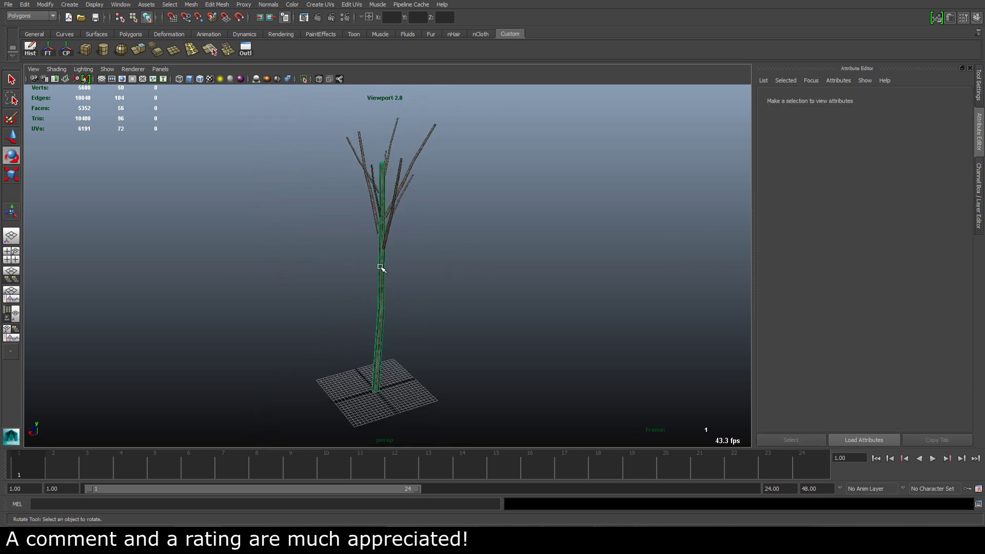
alt+drag(442, 267, 410, 249)
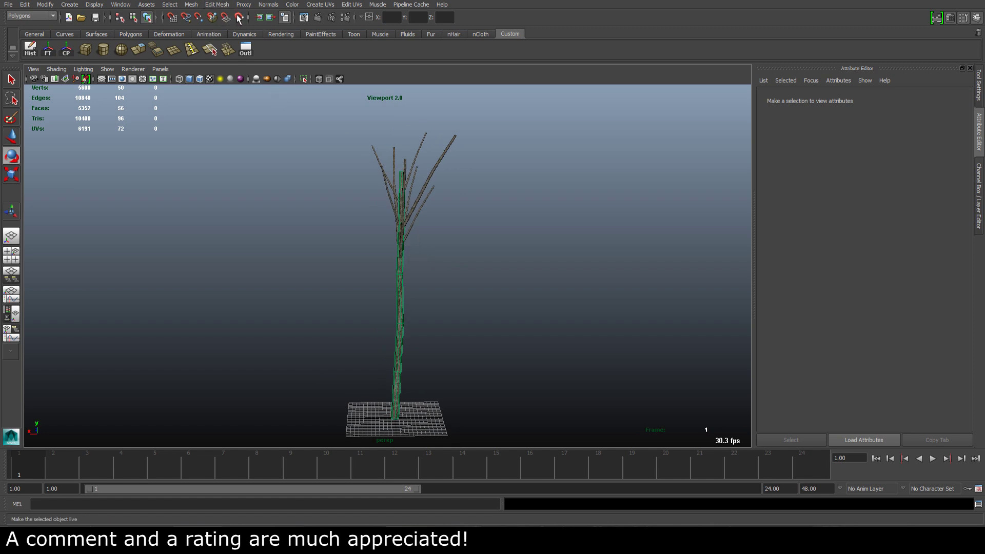
click(238, 19)
alt+drag(413, 220, 373, 198)
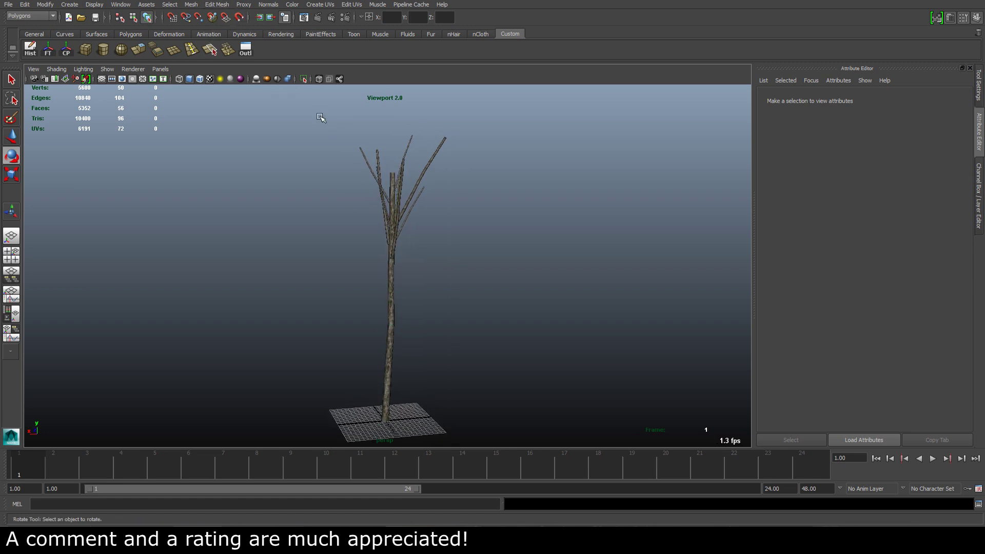
Select the trunk and all branches and combine them into a single mesh.
drag(318, 115, 499, 378)
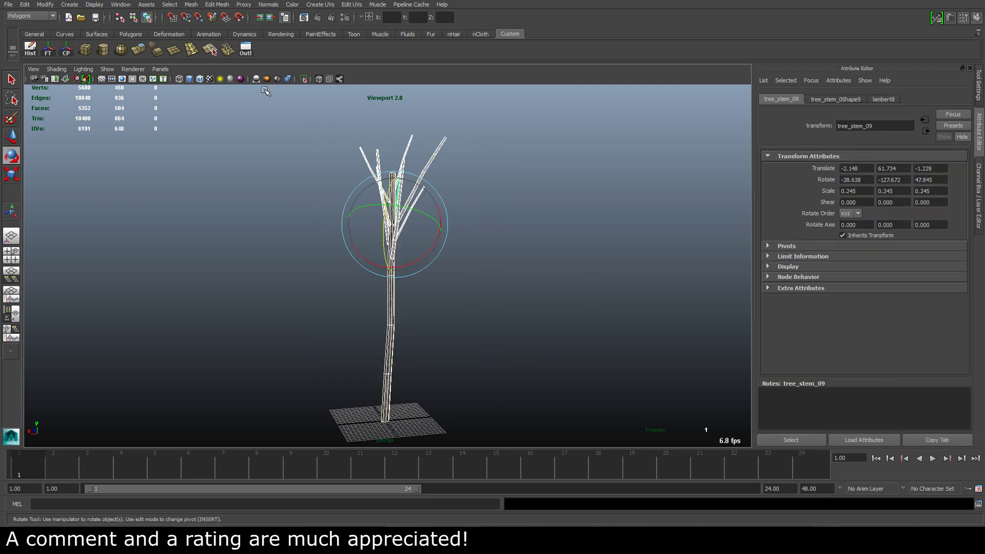
click(191, 4)
click(202, 18)
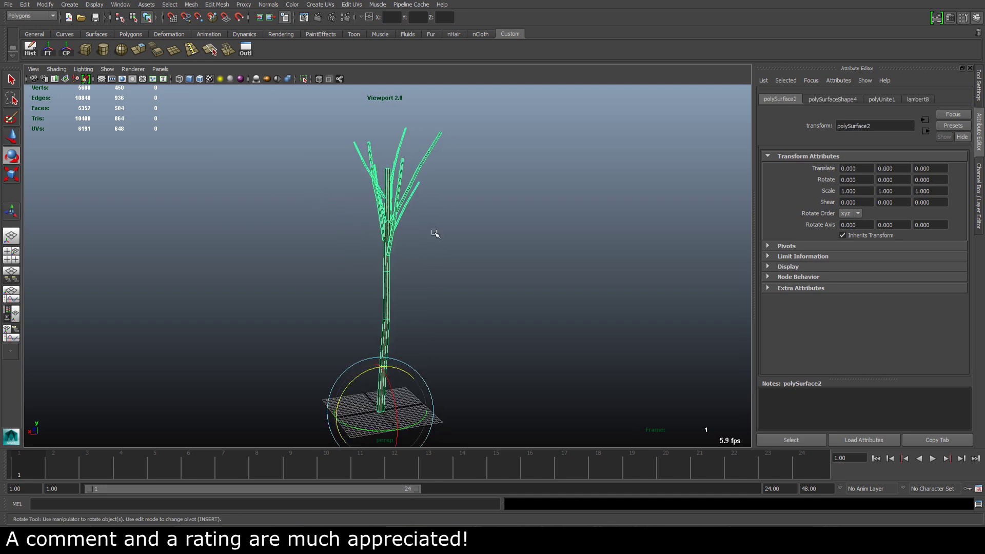
click(460, 276)
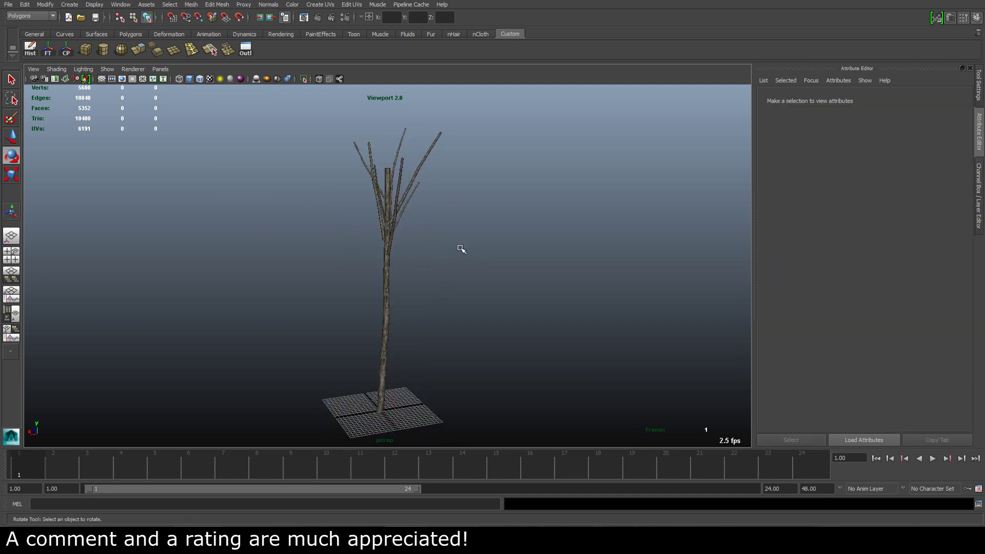
drag(359, 170, 423, 242)
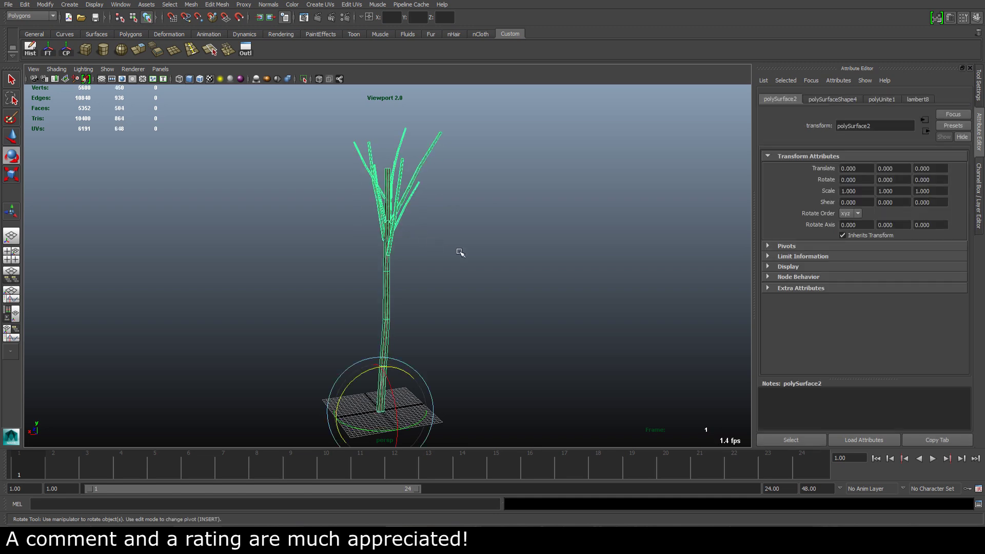
click(446, 245)
Create a polygon plane at the trunk's base and scale it uniformly to about 21.76.
alt+drag(387, 207, 342, 229)
mouse_move(342, 228)
alt+middle_down()
mouse_move(341, 293)
mouse_move(332, 235)
alt+middle_up()
alt+right_drag(333, 235, 443, 288)
alt+middle_drag(443, 288, 423, 249)
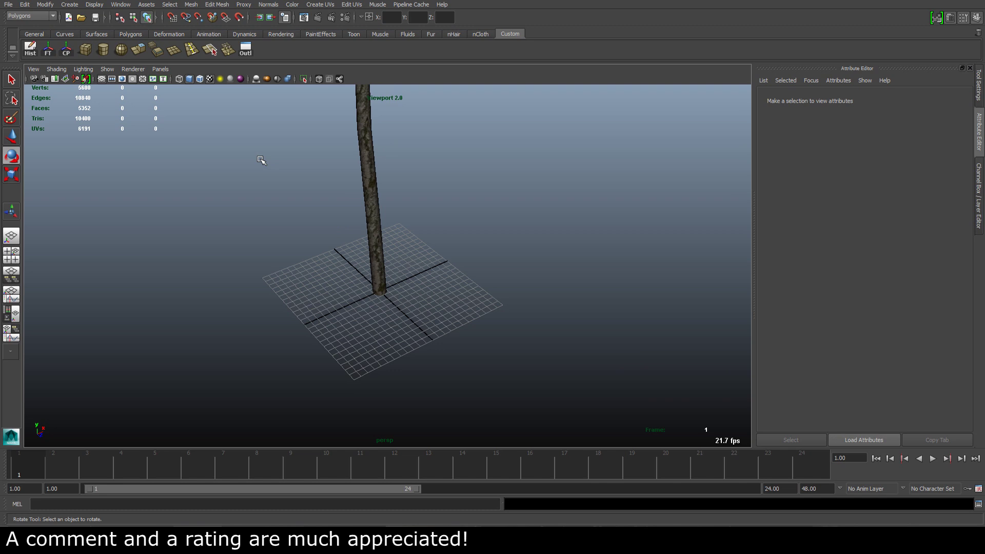
click(171, 49)
key(r)
drag(381, 292, 447, 318)
alt+right_drag(447, 318, 398, 330)
alt+middle_drag(398, 330, 412, 306)
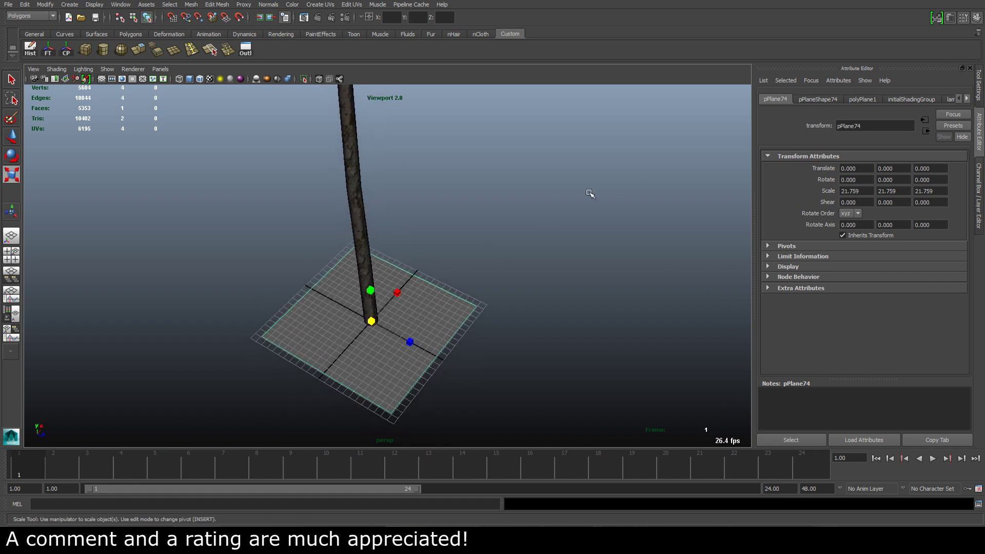
Assign a new Lambert material to the plane at the trunk's base and connect a file texture to its color.
alt+drag(446, 253, 422, 229)
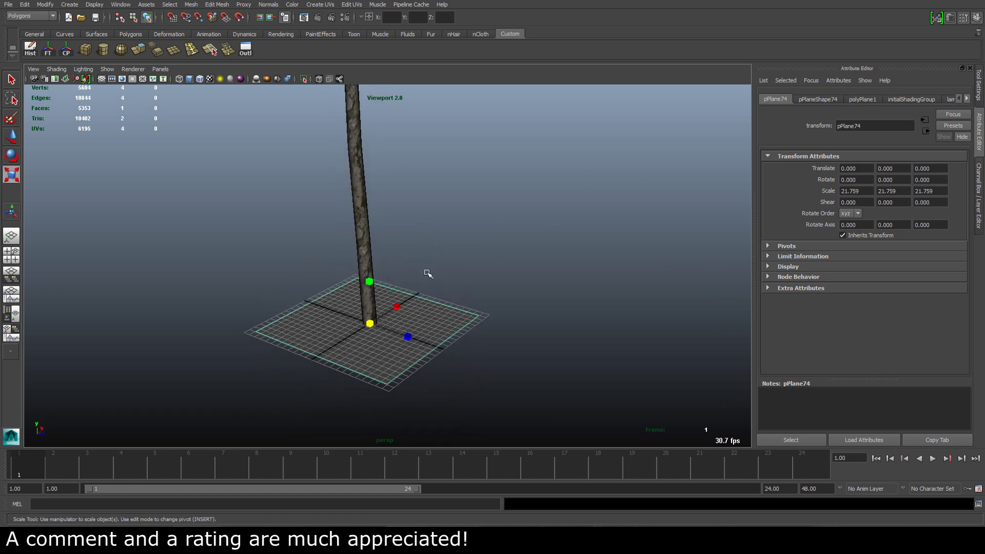
alt+drag(427, 273, 416, 313)
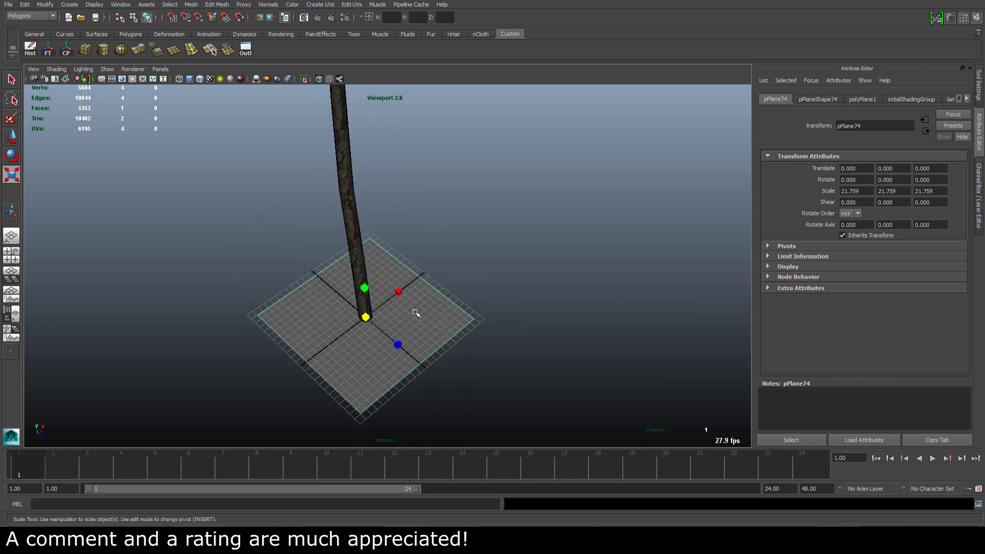
right_drag(415, 313, 409, 503)
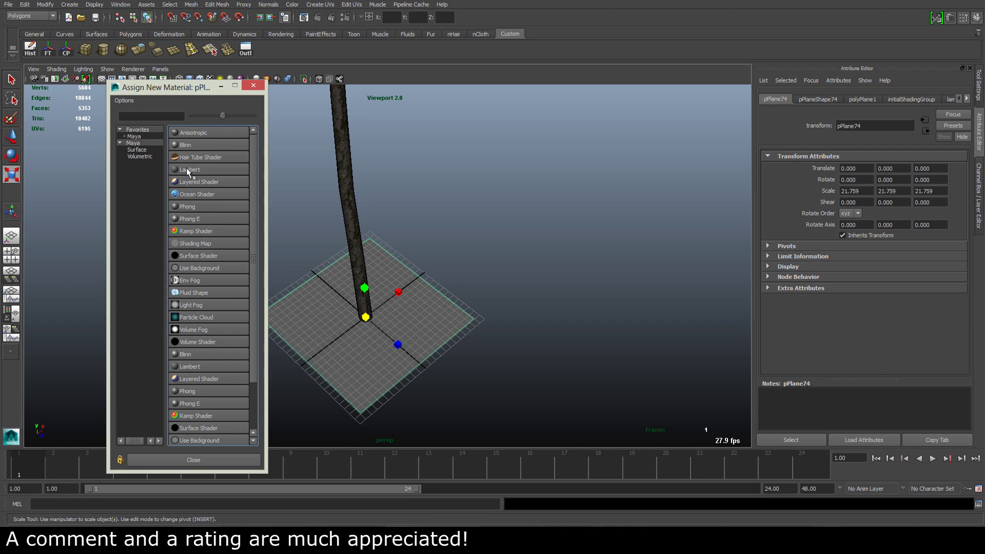
click(188, 170)
click(948, 216)
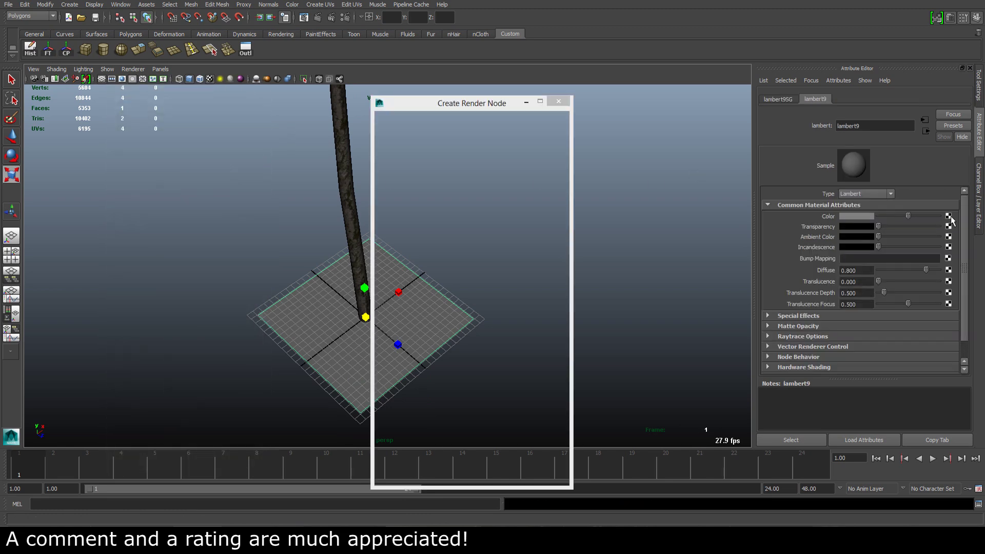
click(479, 186)
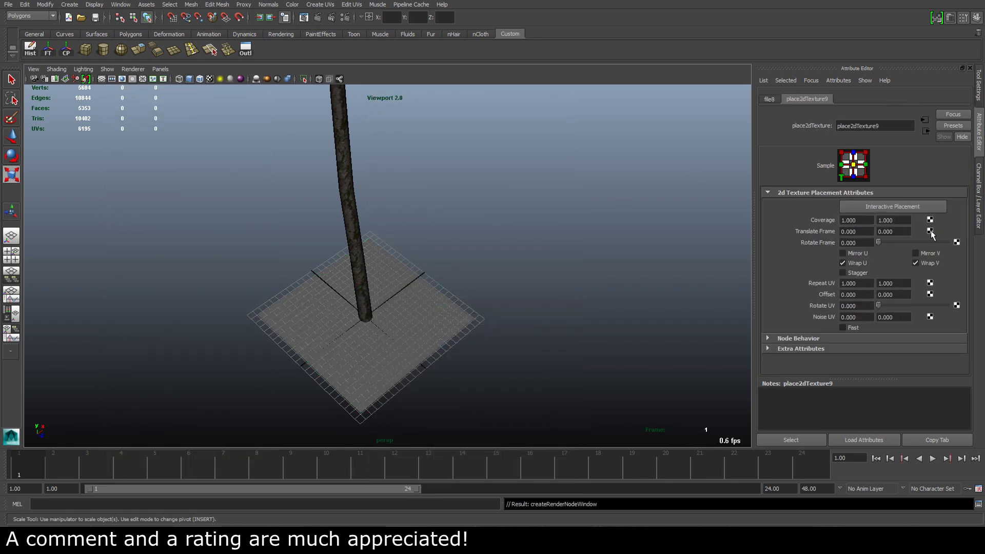
Load Leafs_01.png from the sourceimages folder as the image of the plane's file texture.
click(769, 99)
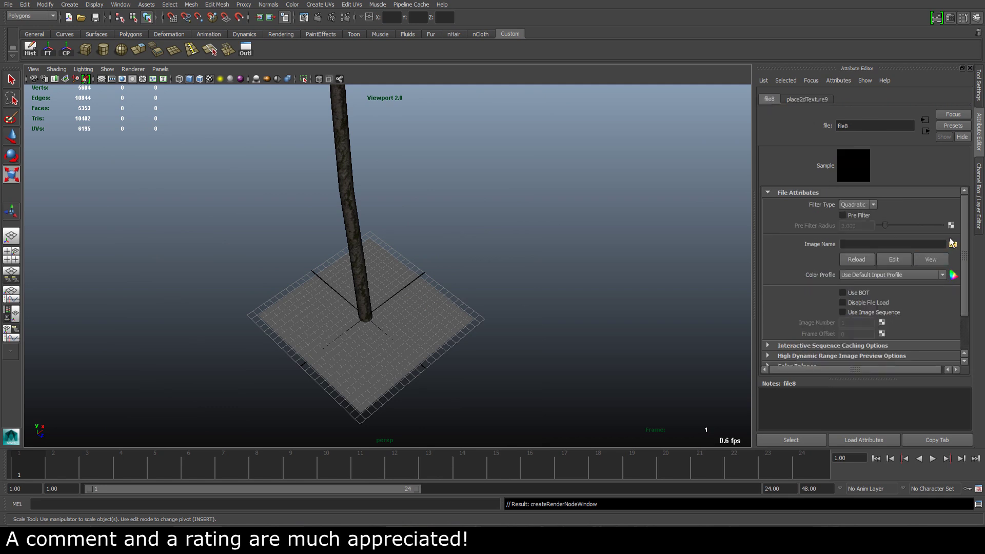
click(953, 243)
click(530, 132)
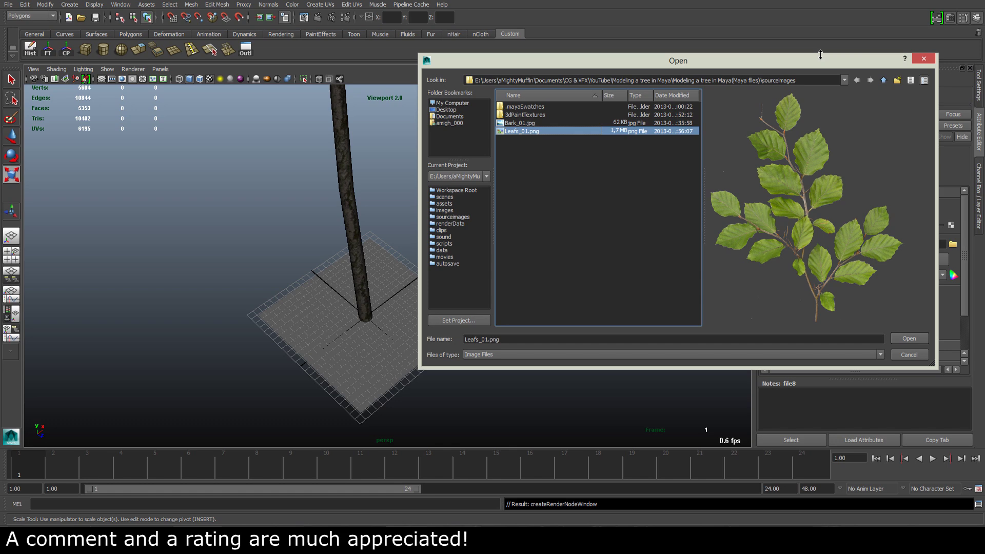
drag(821, 54, 696, 23)
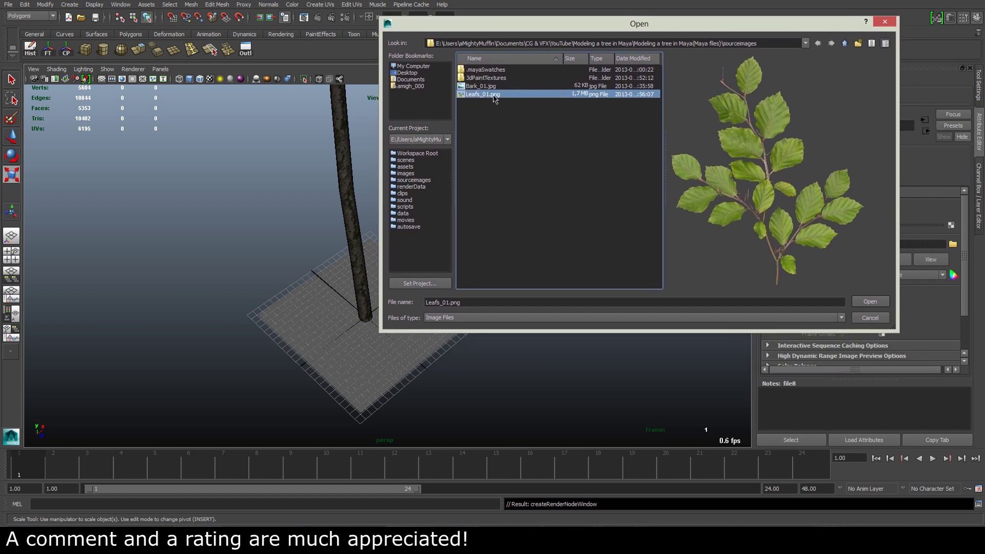
click(858, 305)
Set the leaf plane's subdivisions width and subdivisions height to 2.
alt+drag(452, 242, 473, 234)
click(506, 282)
alt+middle_drag(435, 312, 446, 268)
click(447, 268)
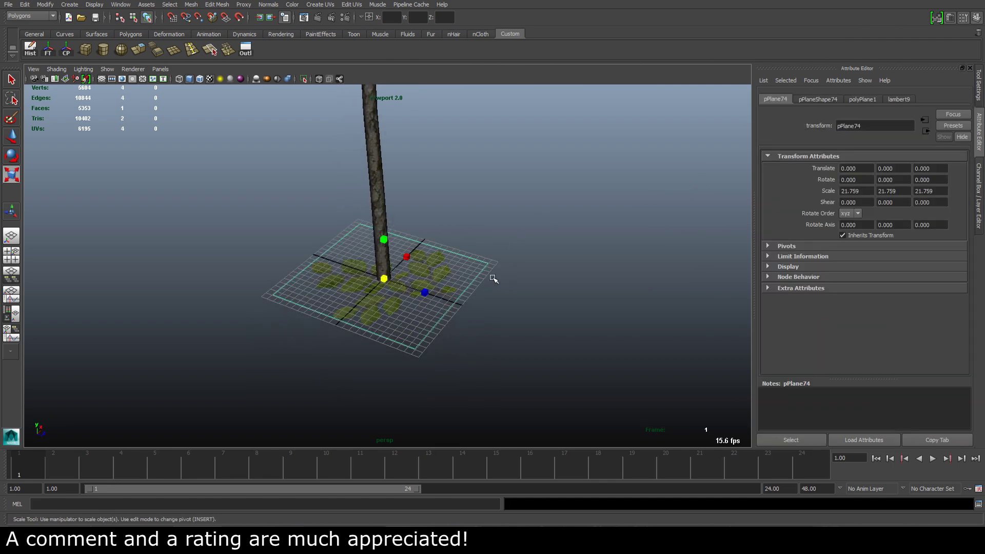
scroll(505, 269, up, 2)
alt+drag(529, 251, 622, 205)
click(979, 175)
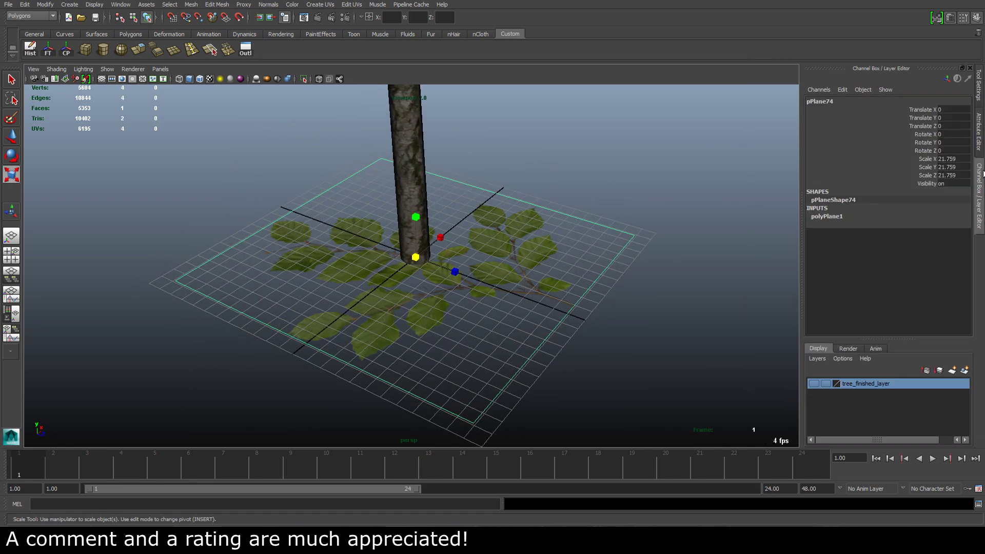
click(831, 218)
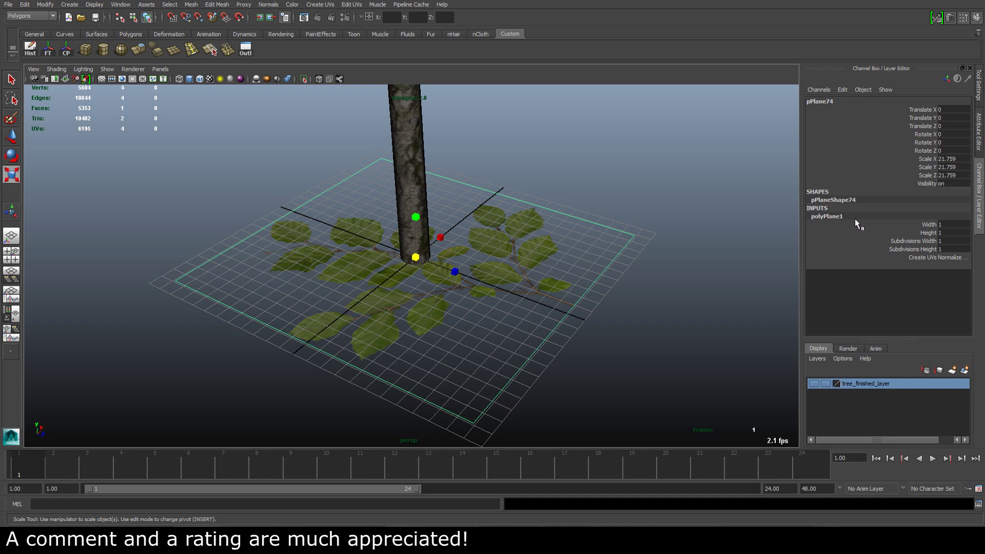
click(948, 249)
click(948, 246)
text(2)
key(Return)
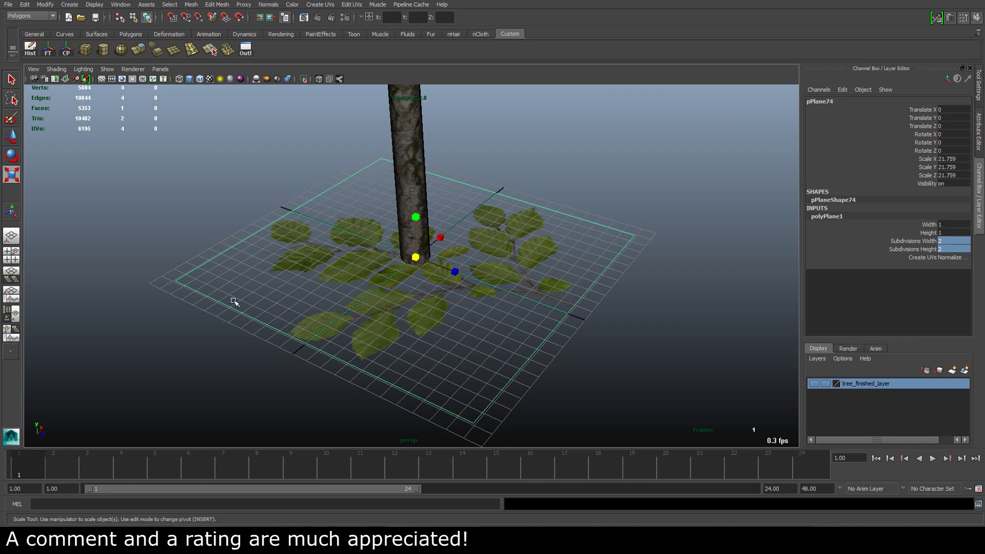
Select the vertices along two opposite edges of the leaf plane and move them slightly down to bend it.
alt+drag(464, 314, 420, 316)
right_drag(420, 316, 384, 316)
alt+drag(487, 302, 457, 279)
drag(531, 106, 660, 416)
shift+drag(178, 143, 307, 405)
alt+drag(313, 354, 303, 293)
key(w)
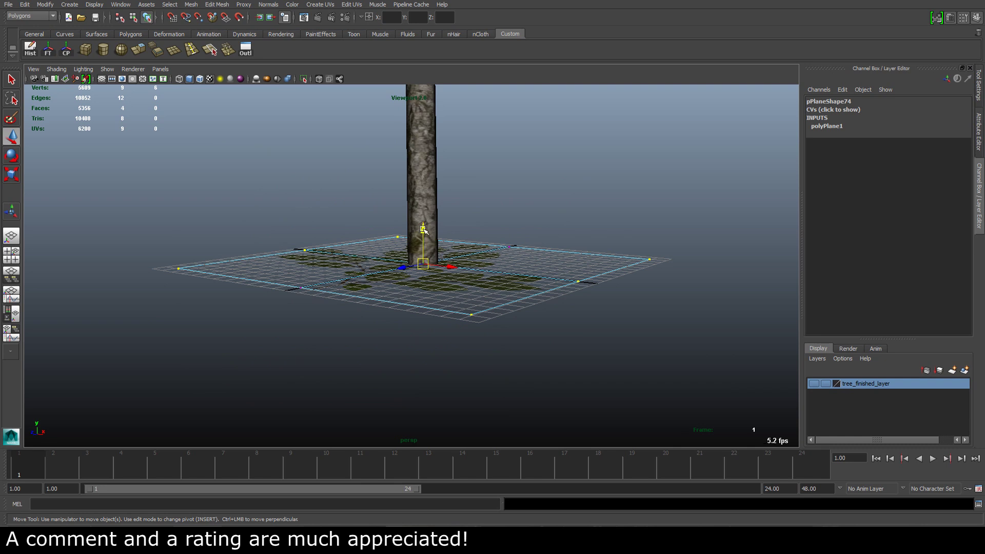
drag(424, 230, 424, 237)
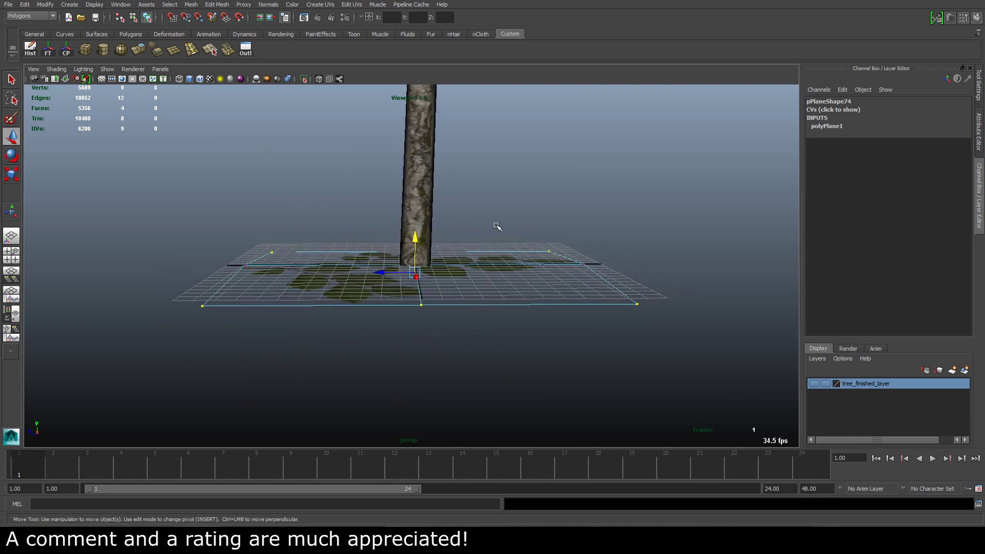
Lower the three vertices along one side of the leaf plane, raise its far corner and slightly lift the center vertex.
drag(583, 241, 578, 265)
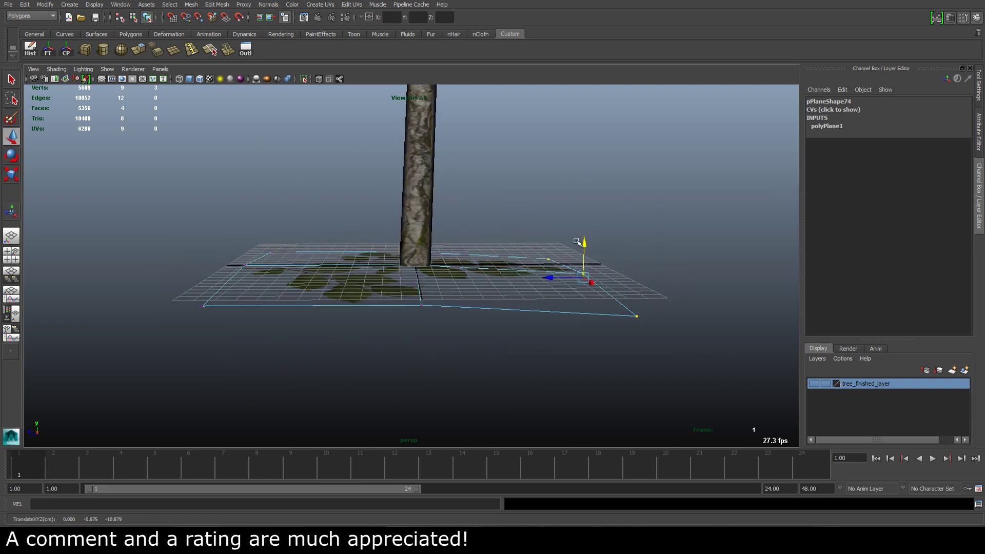
drag(551, 222, 550, 207)
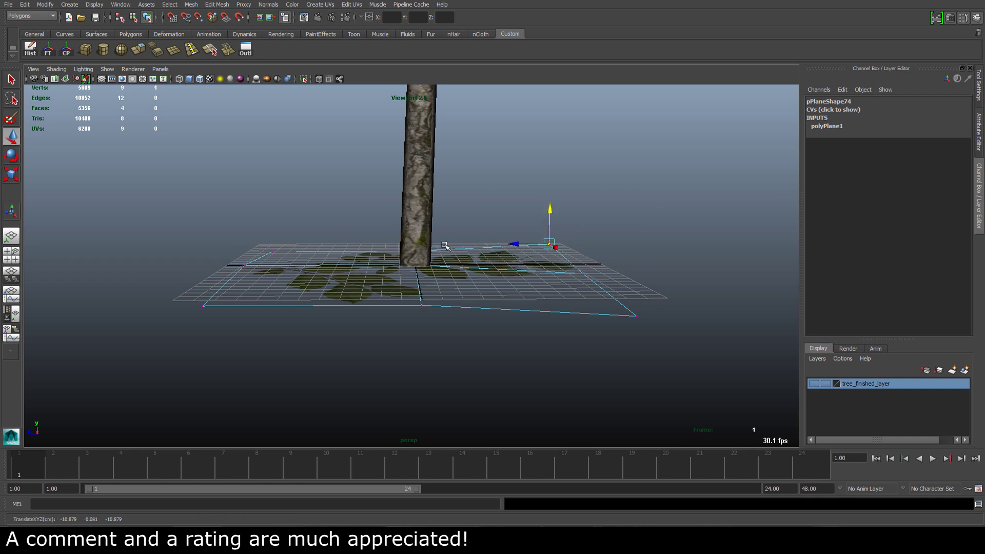
alt+drag(445, 246, 431, 276)
drag(426, 230, 425, 223)
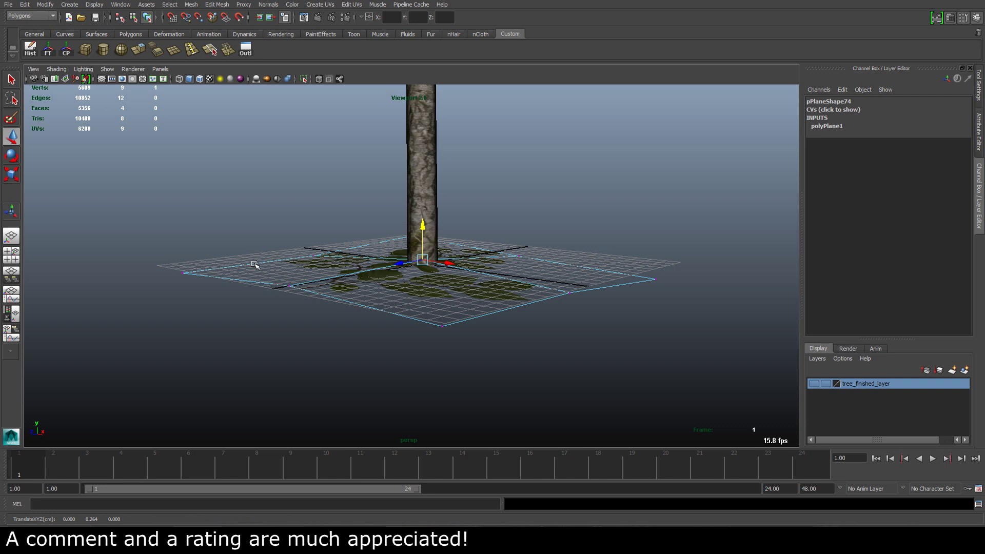
Lower the middle vertex of the opposite side, raise the corner beside it, and return the leaf plane to object mode.
drag(271, 273, 314, 321)
drag(288, 251, 289, 257)
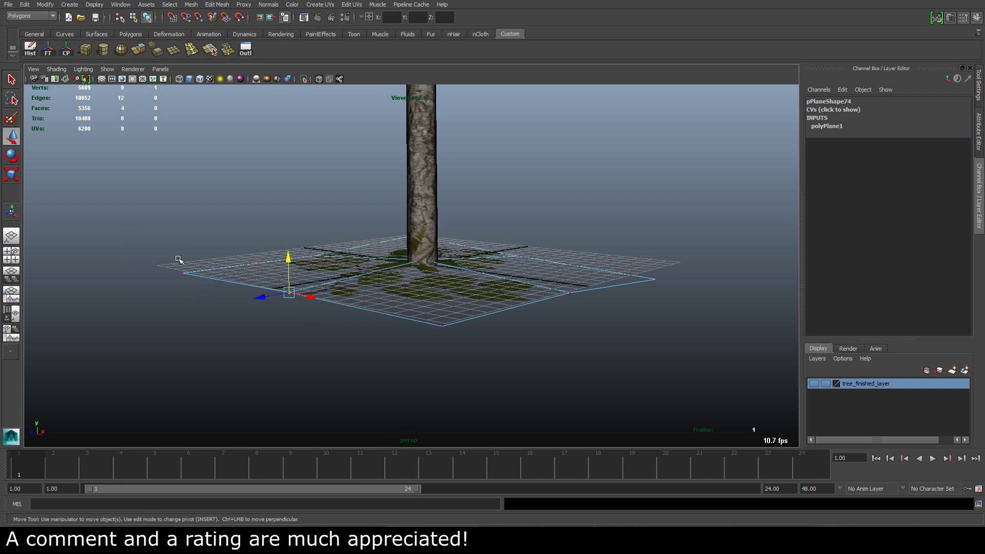
drag(181, 239, 183, 228)
drag(403, 307, 467, 354)
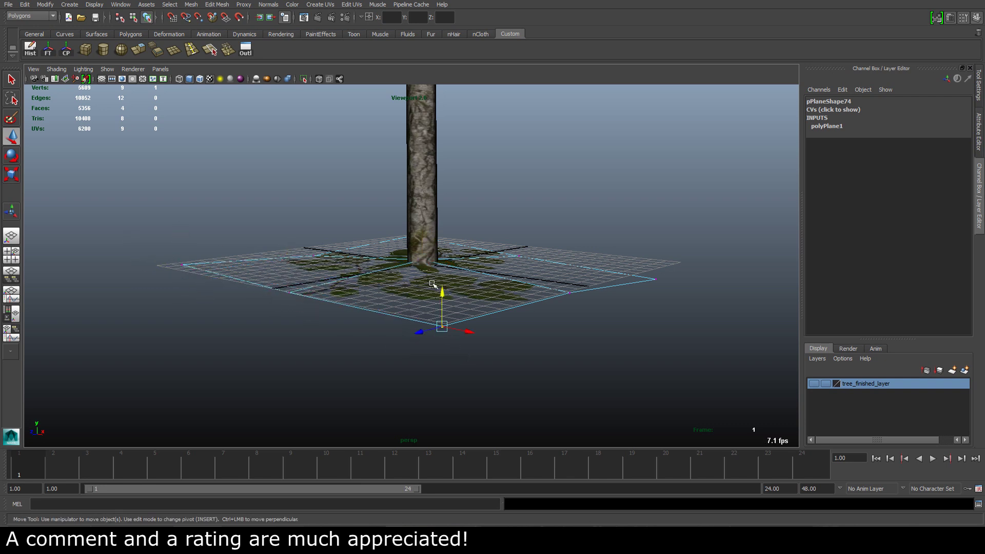
mouse_move(442, 303)
alt+mouse_down()
mouse_move(402, 301)
mouse_move(434, 288)
alt+mouse_up()
right_drag(434, 289, 461, 277)
alt+drag(503, 298, 441, 292)
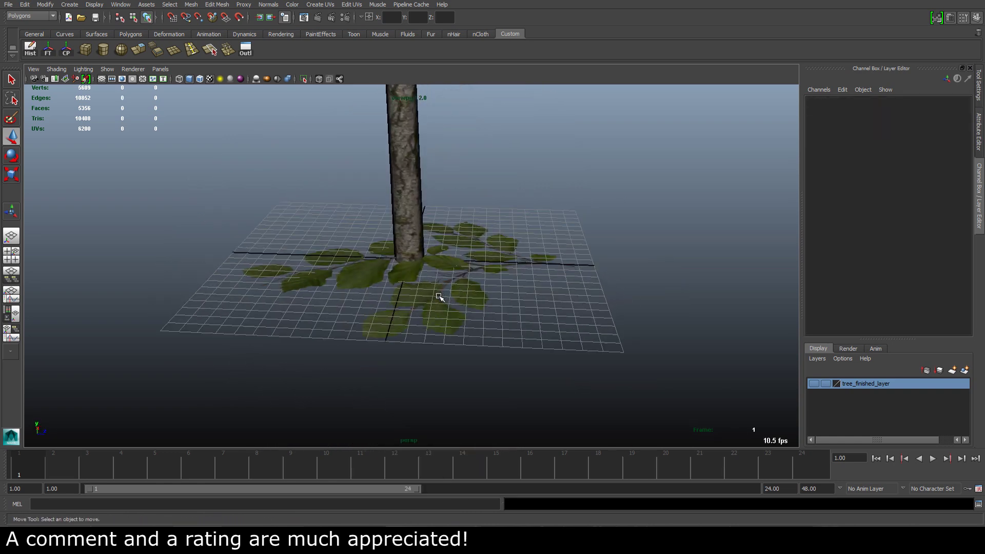
Move the leaf plane's pivot to the base of the leaf twig's stem at the plane's edge.
click(502, 262)
alt+drag(501, 262, 412, 249)
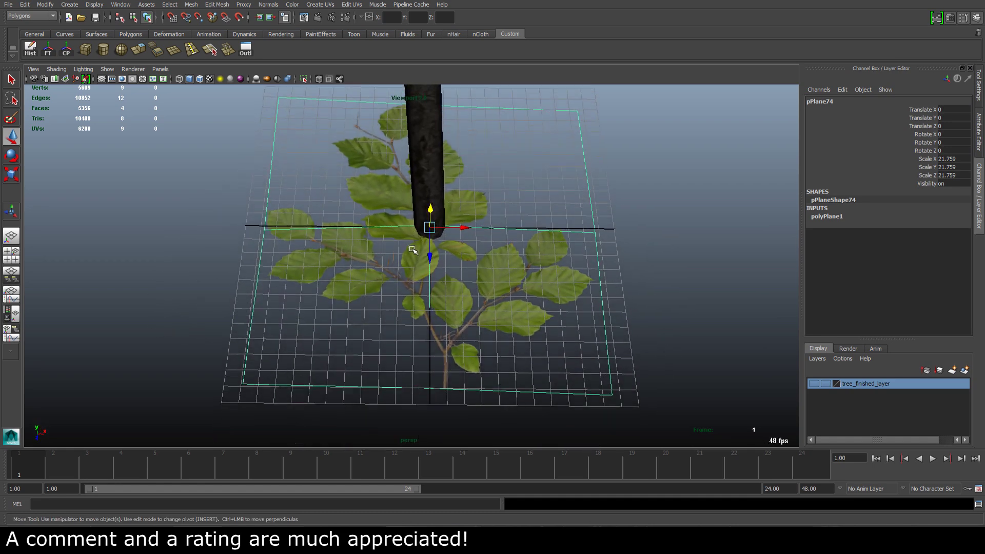
key(Insert)
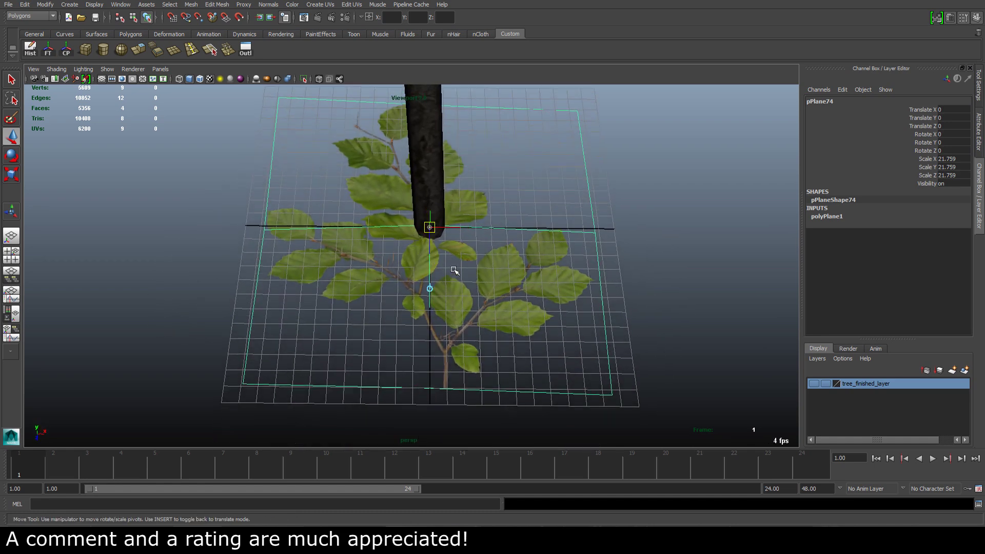
drag(423, 251, 431, 256)
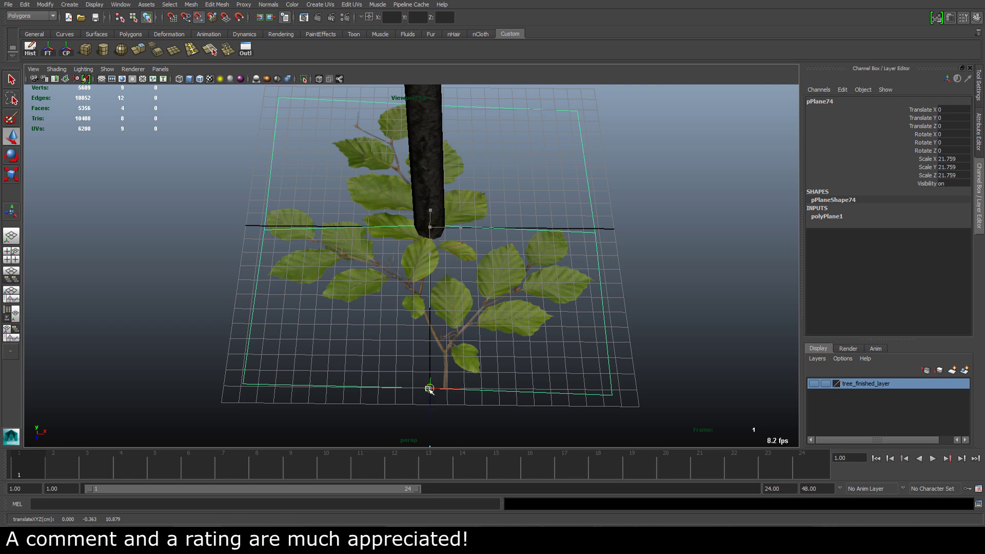
key(Insert)
drag(450, 390, 456, 390)
key(ctrl+z)
key(Insert)
click(444, 389)
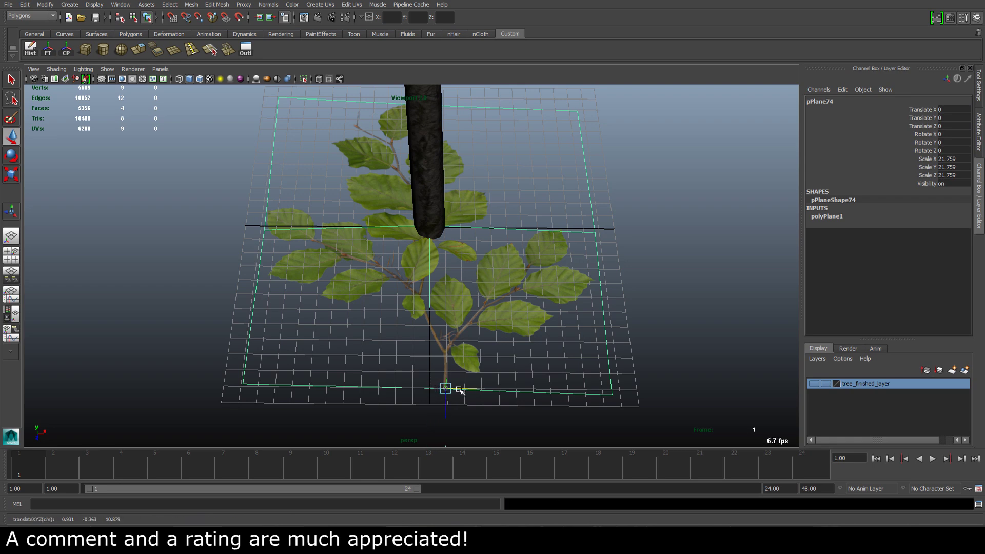
Lower the leaf plane's pivot onto the bent surface at about 0.901, -0.432, 10.879 and finish pivot editing.
alt+drag(459, 391, 482, 306)
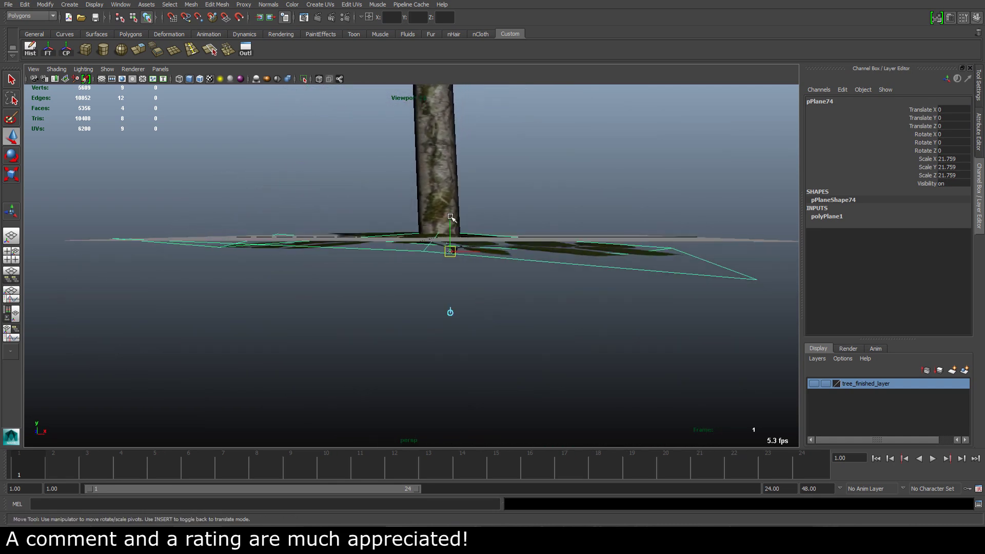
drag(451, 218, 452, 225)
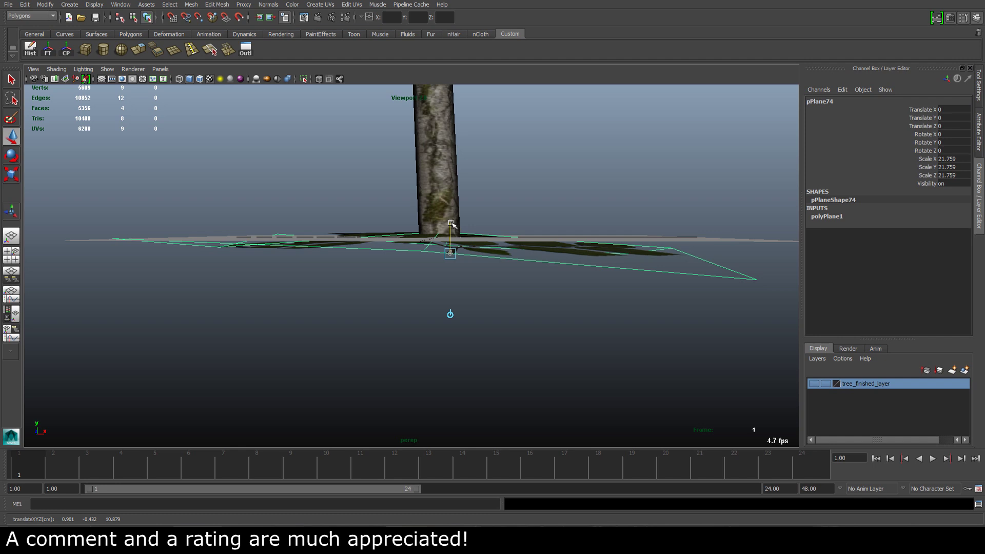
key(Insert)
click(547, 215)
alt+right_drag(547, 215, 483, 228)
alt+drag(483, 228, 444, 273)
click(455, 270)
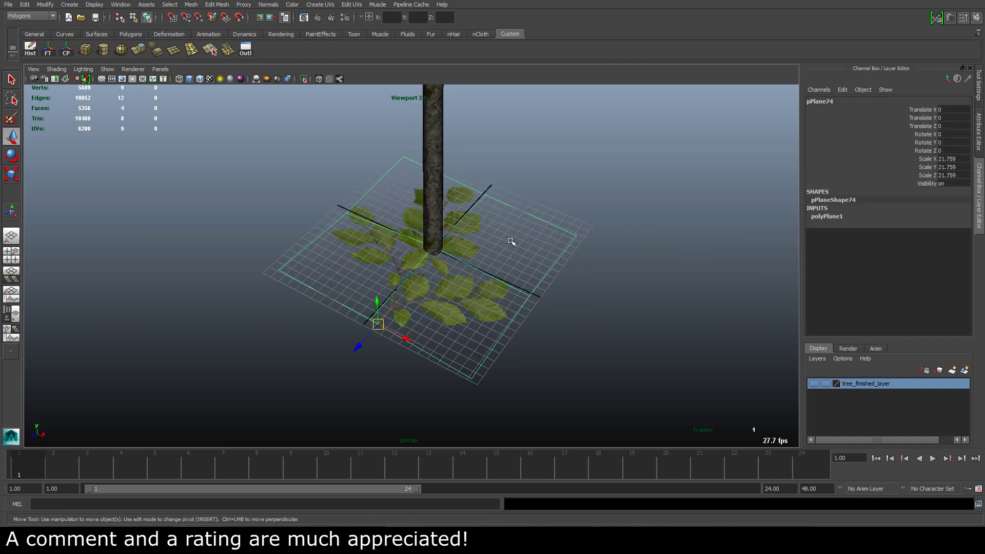
Rename the leaf plane as tree_leafs_01.
alt+middle_drag(511, 241, 485, 267)
alt+drag(559, 200, 534, 200)
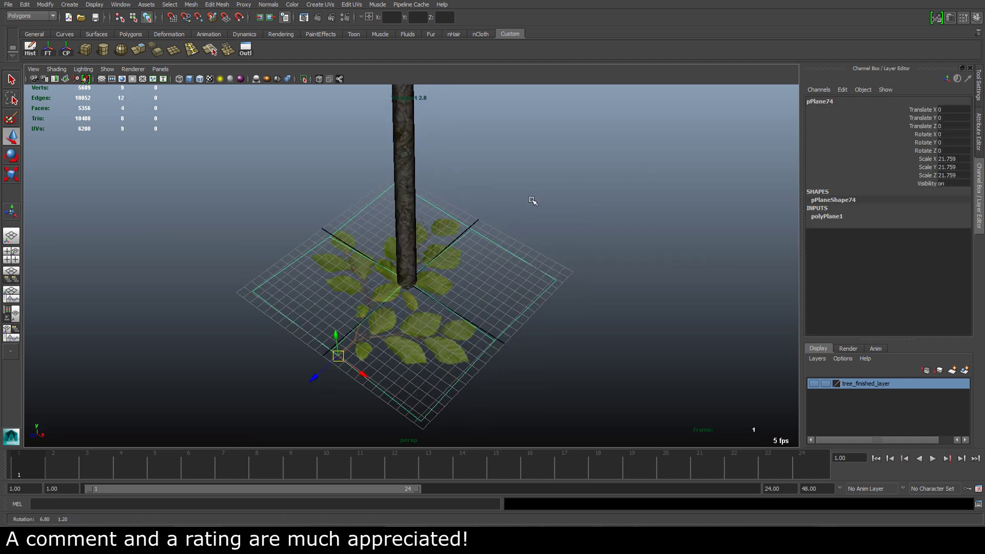
double_click(848, 101)
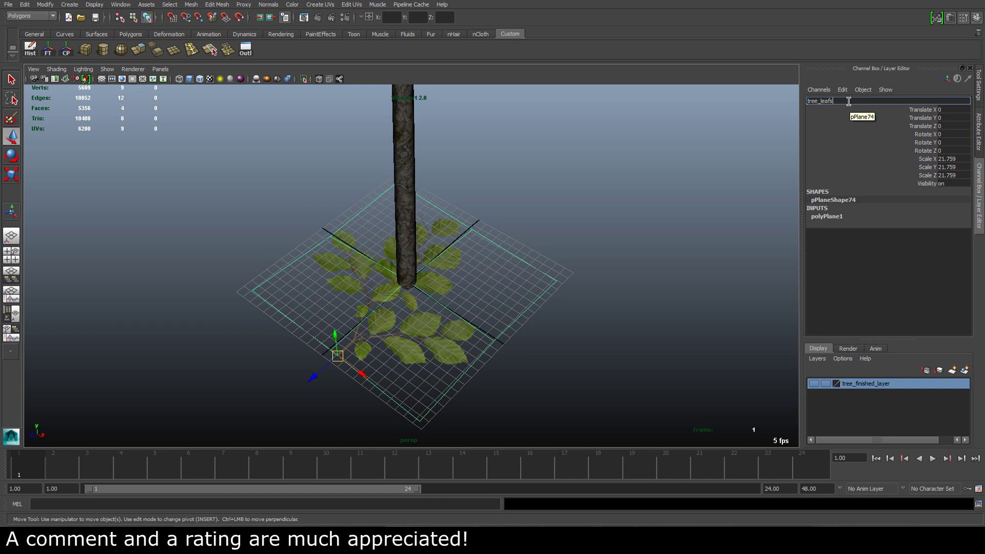
text(tree_leafs_01)
key(Return)
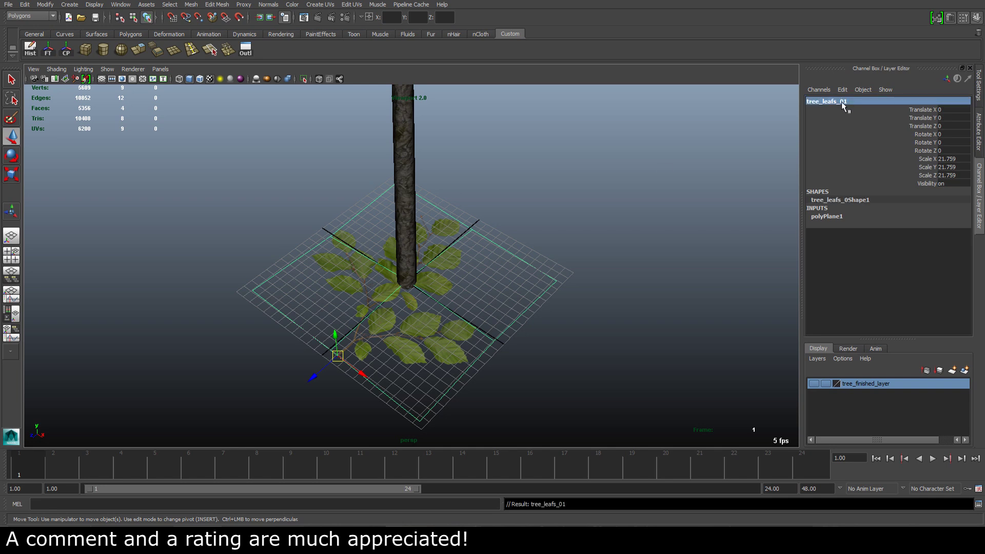
Scale tree_leafs_01 down uniformly to about 14.08.
alt+right_drag(543, 227, 503, 238)
alt+middle_drag(502, 239, 502, 287)
alt+drag(503, 287, 519, 254)
alt+right_drag(518, 254, 401, 249)
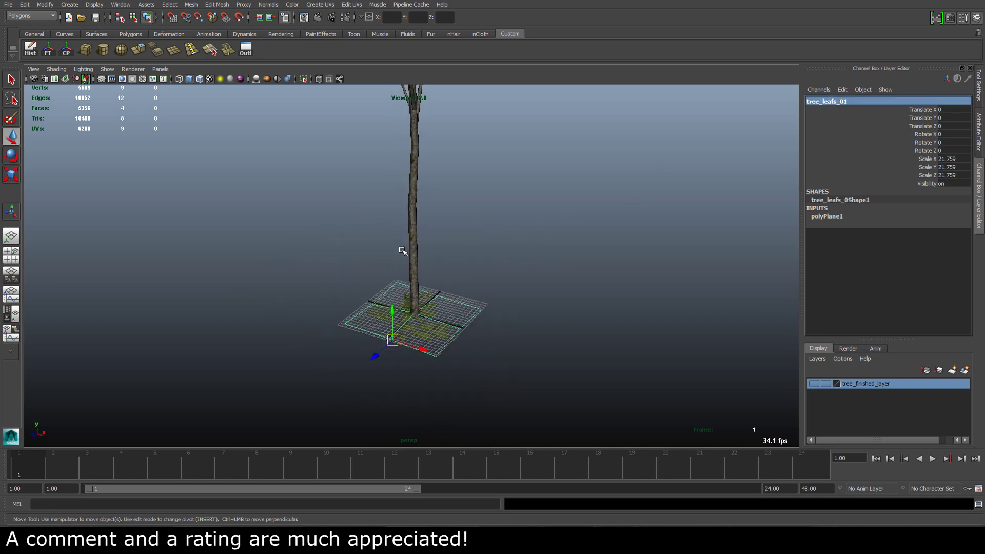
key(r)
drag(392, 340, 351, 345)
key(q)
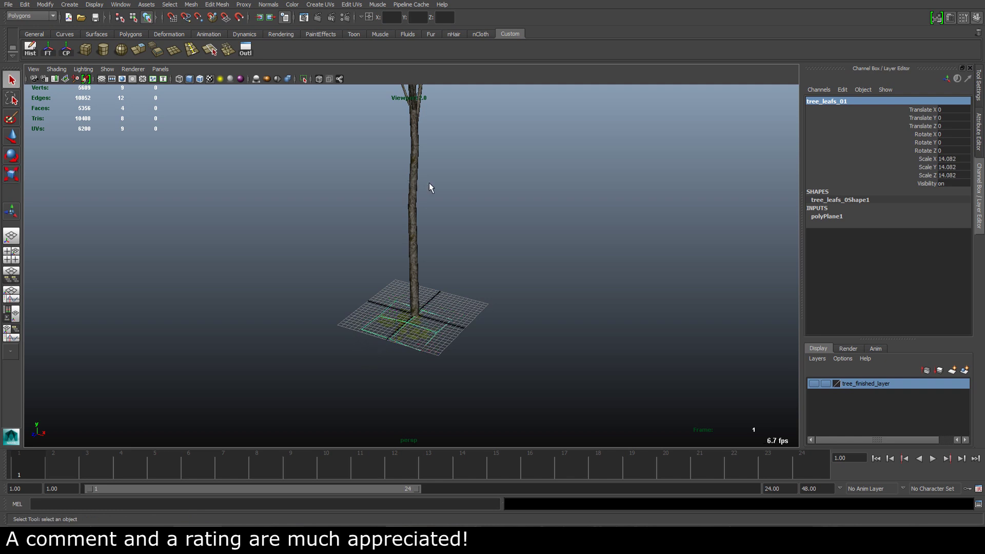
Make the combined trunk and branches mesh a live surface and select the leaf plane tree_leafs_01.
alt+drag(429, 183, 392, 180)
alt+right_drag(392, 180, 349, 197)
alt+middle_drag(349, 197, 343, 312)
click(396, 235)
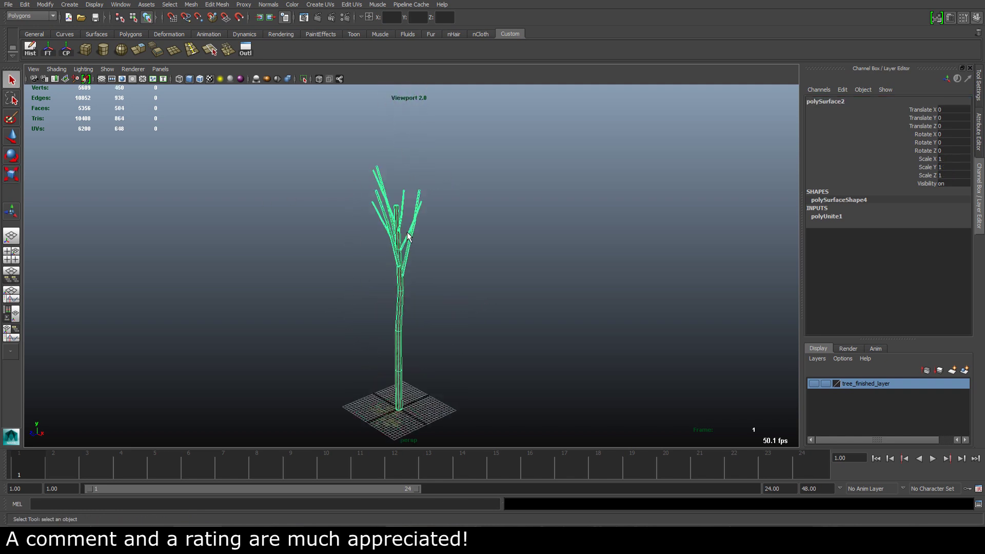
alt+drag(396, 235, 436, 233)
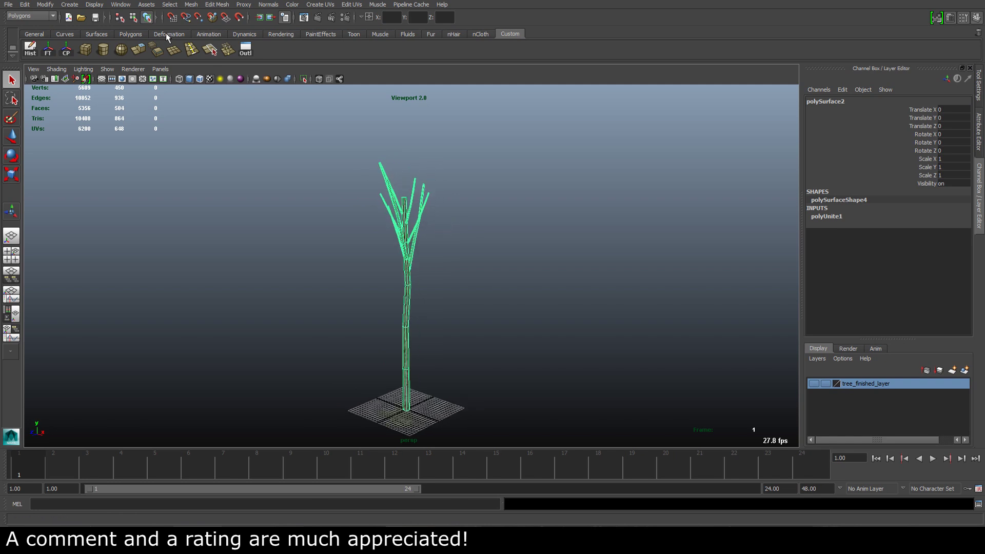
click(240, 18)
alt+drag(251, 118, 321, 325)
click(380, 343)
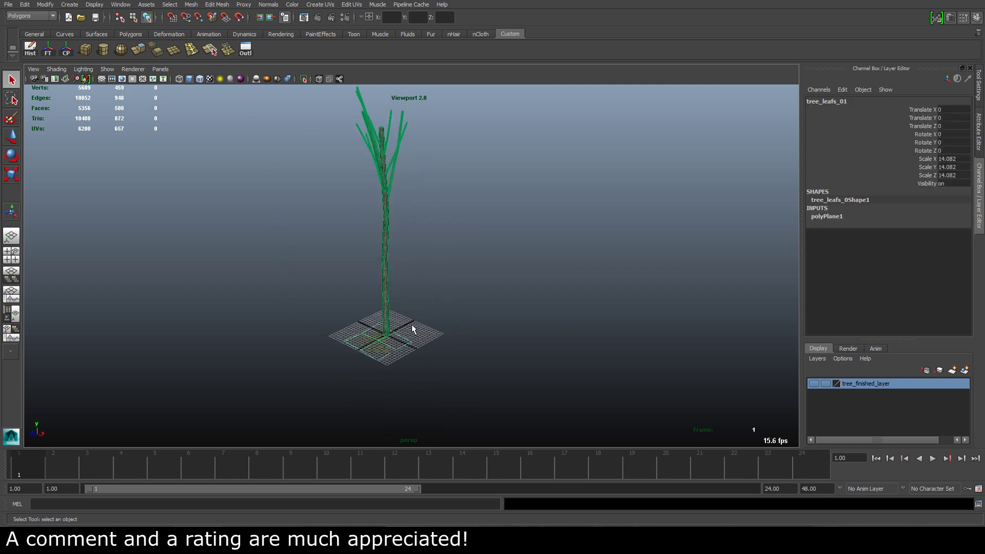
Move tree_leafs_01 onto a branch at about 2.264, 62.171, -16.123 and rotate it to about 31.087, -56.593, -12.291.
alt+drag(411, 324, 418, 322)
key(w)
alt+middle_drag(391, 256, 386, 297)
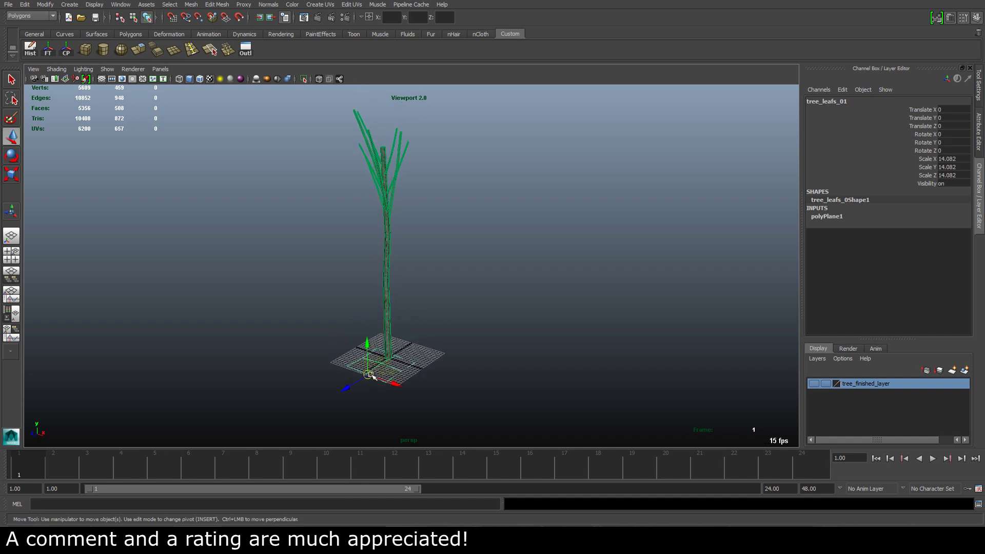
drag(377, 388, 419, 152)
alt+drag(418, 152, 330, 239)
key(e)
key(f)
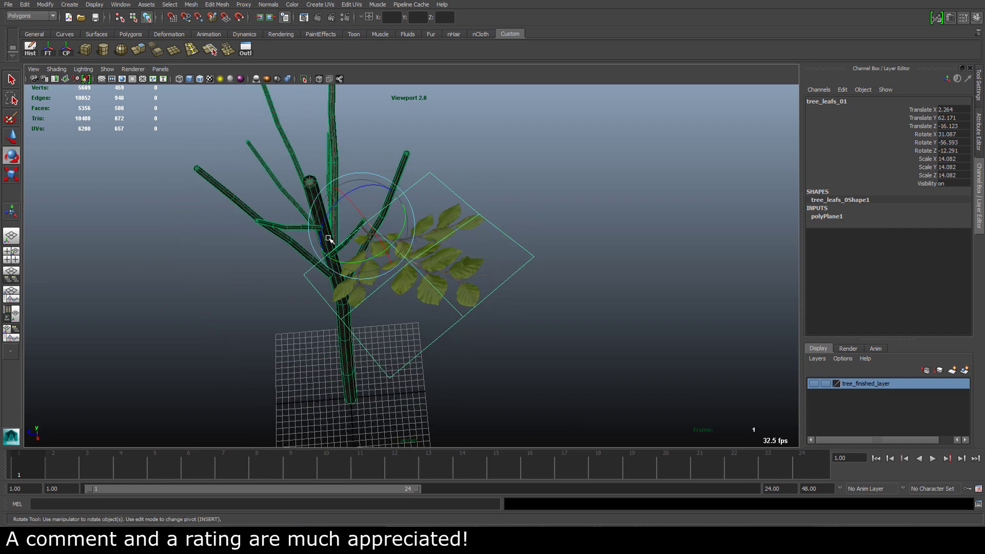
click(541, 215)
Duplicate the leaf plane, slide the copy down the branch to about 1.789, 60.198, -15.396 and rotate it to about -23.769, -47.803, 51.145.
alt+drag(541, 215, 368, 290)
click(398, 268)
key(ctrl+d)
key(w)
key(e)
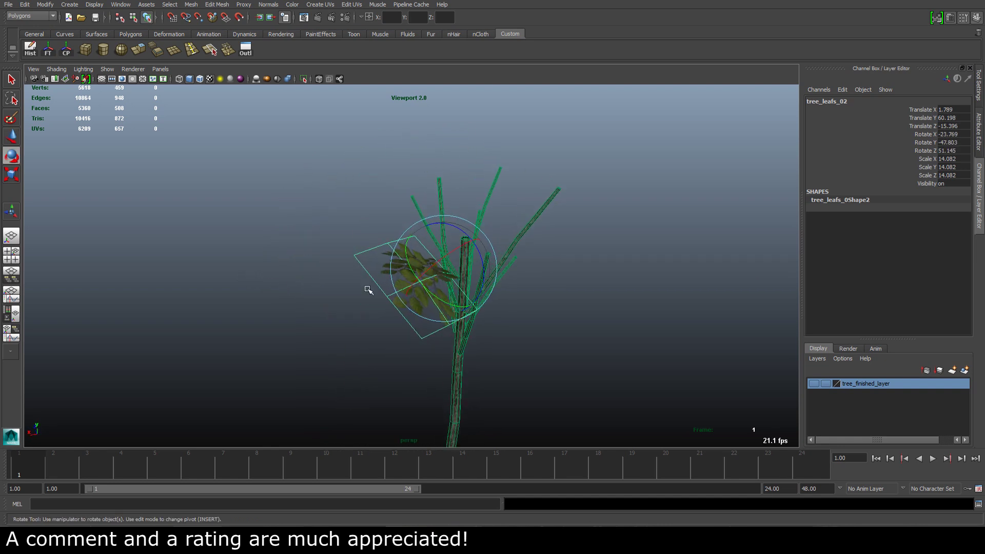
Add two more leaf plane copies on the same branch, at about 0.909, 56.828, -14.511 and 1.354, 59.755, -15.225, each rotated differently.
key(w)
alt+drag(453, 293, 428, 322)
key(e)
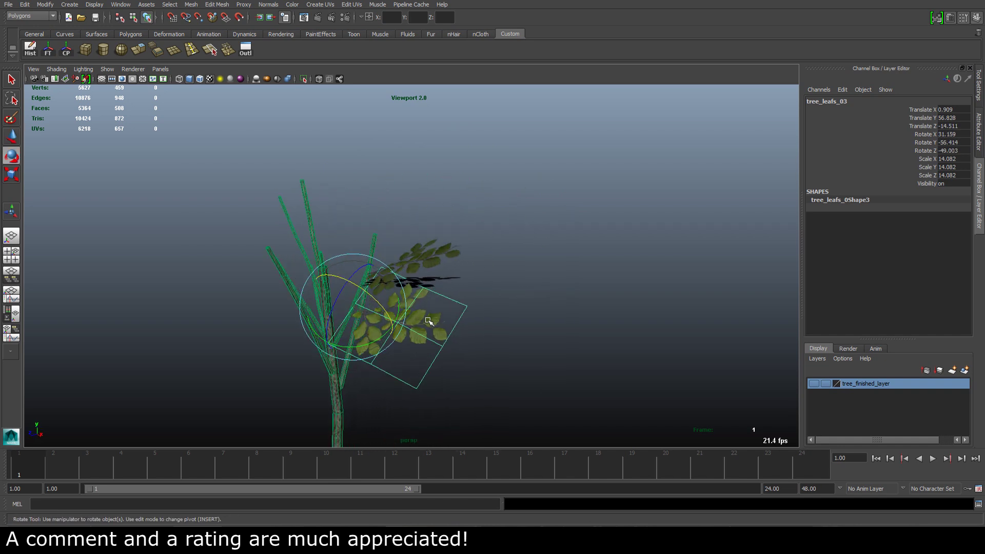
key(w)
drag(354, 307, 319, 311)
key(e)
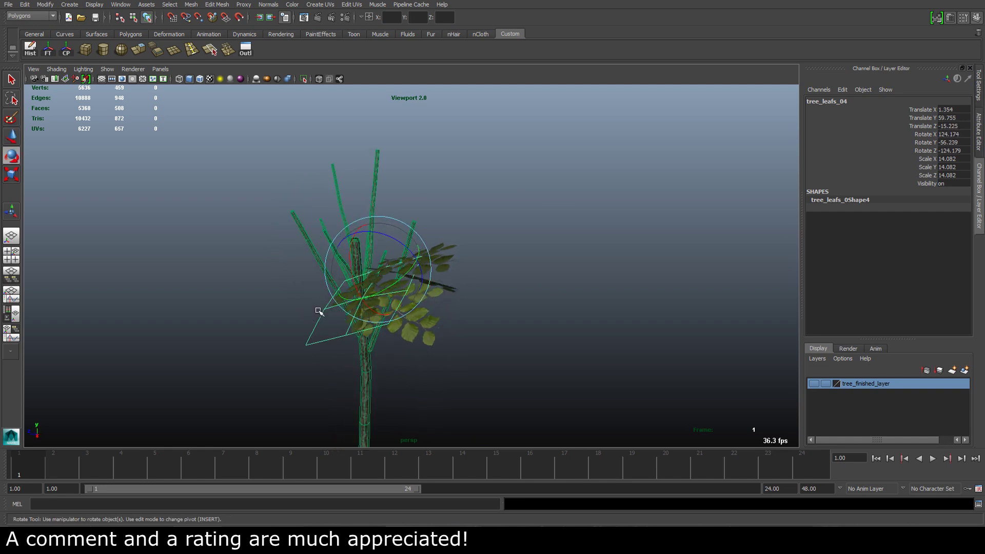
Duplicate the last leaf plane, place the copy slightly lower at about 1.261, 58.501, -15.16 and clear the selection.
key(w)
drag(384, 277, 384, 268)
key(e)
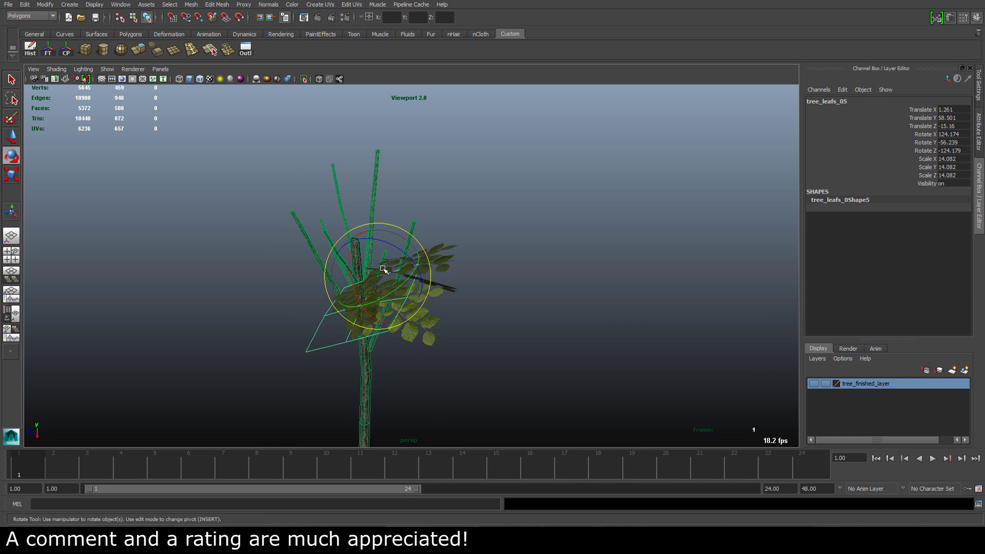
alt+drag(480, 297, 430, 303)
click(519, 307)
alt+right_drag(431, 303, 521, 322)
alt+drag(521, 322, 494, 307)
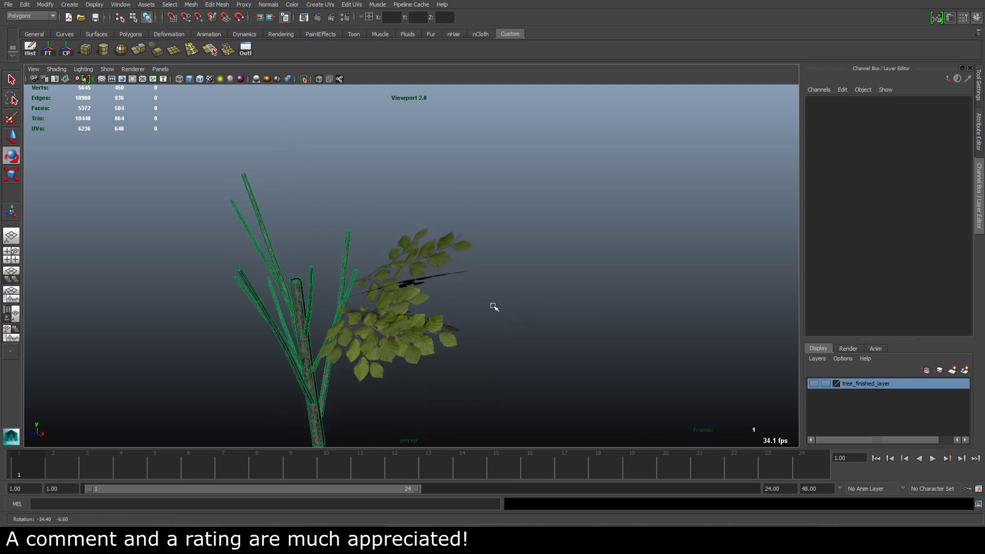
Duplicate tree_leafs_01 onto a neighbouring branch at about -2.569, 64.453, -20.418 and rotate the copy to about -2.143, 18.59, 30.327.
click(401, 252)
alt+middle_drag(418, 255, 488, 248)
key(ctrl+d)
key(w)
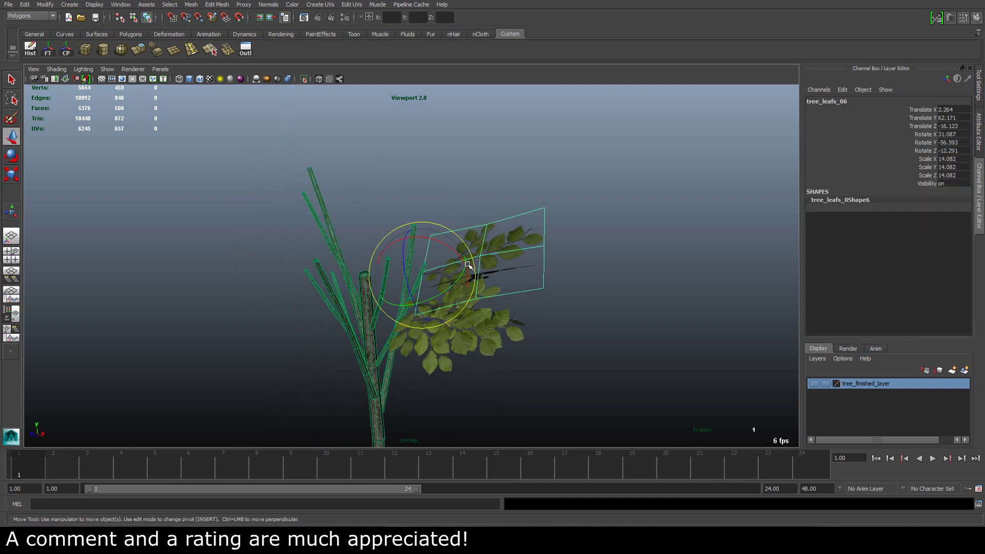
drag(424, 275, 525, 290)
key(e)
alt+middle_drag(525, 290, 526, 290)
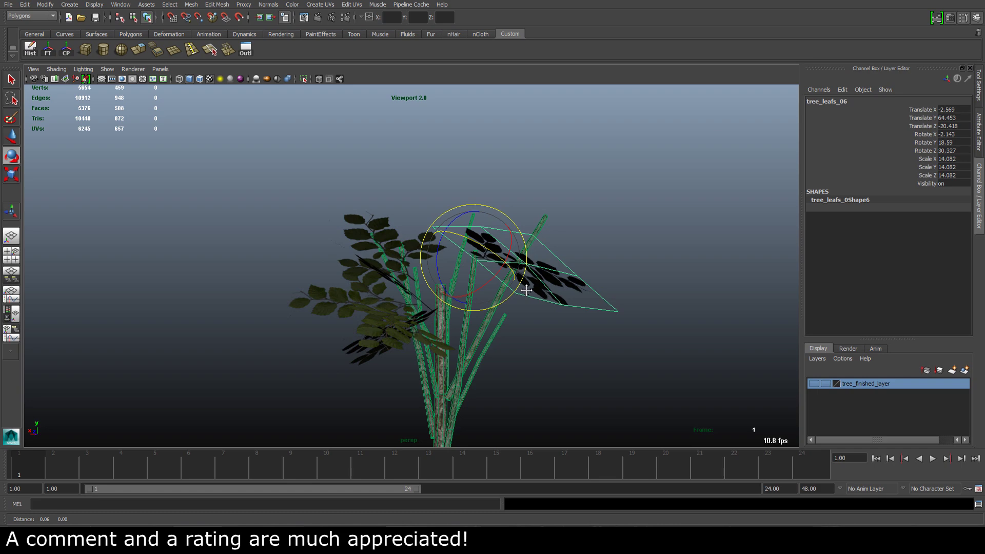
alt+drag(526, 290, 488, 220)
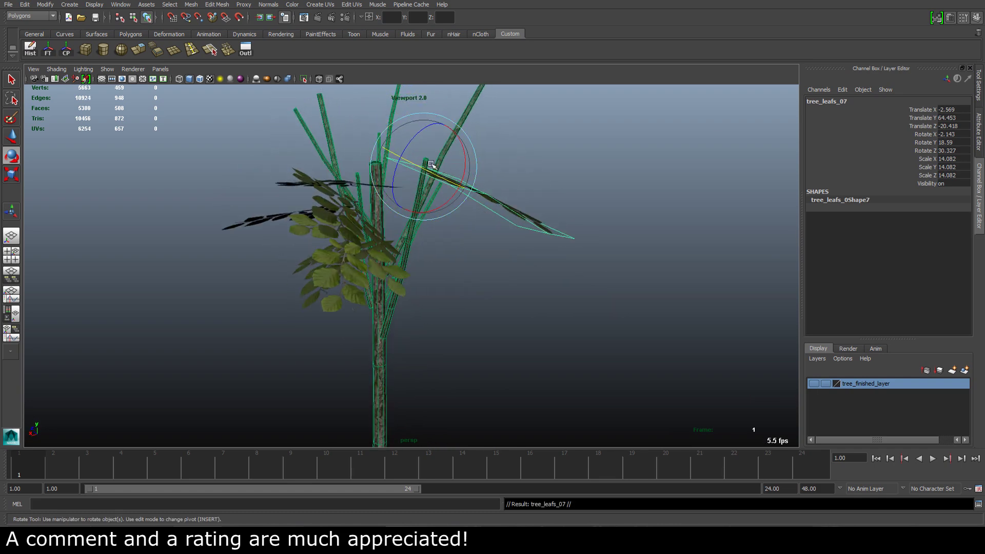
Place tree_leafs_07 lower on that neighbouring branch at about -2.498, 61.894, -19.811, rotated to about -13.911, 12.636, -11.527.
key(w)
drag(423, 167, 476, 224)
key(e)
alt+drag(429, 193, 368, 216)
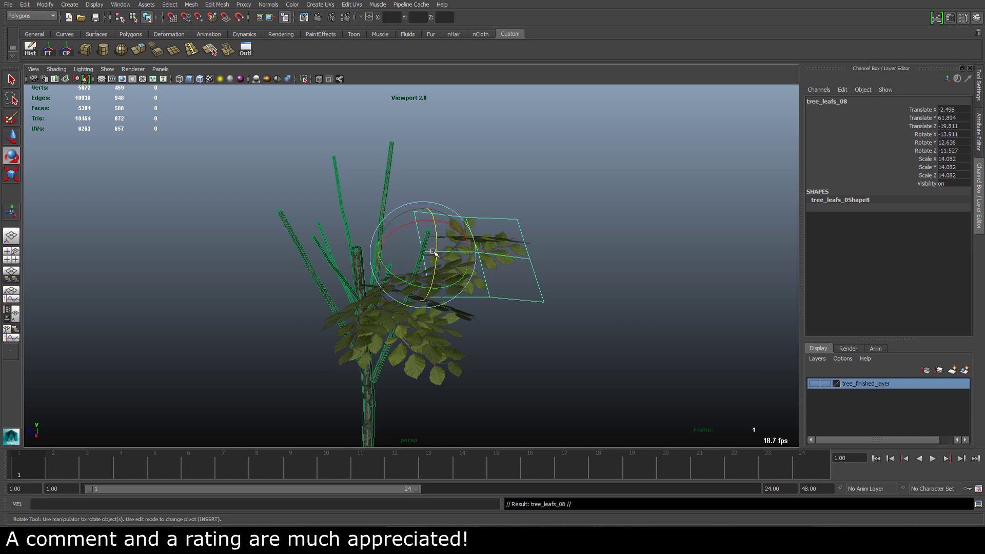
Move tree_leafs_08 onto the next branch at about -11.563, 65.609, -14.743 and rotate it to about -18.169, 48.983, 10.091.
key(w)
middle_drag(441, 241, 390, 192)
key(e)
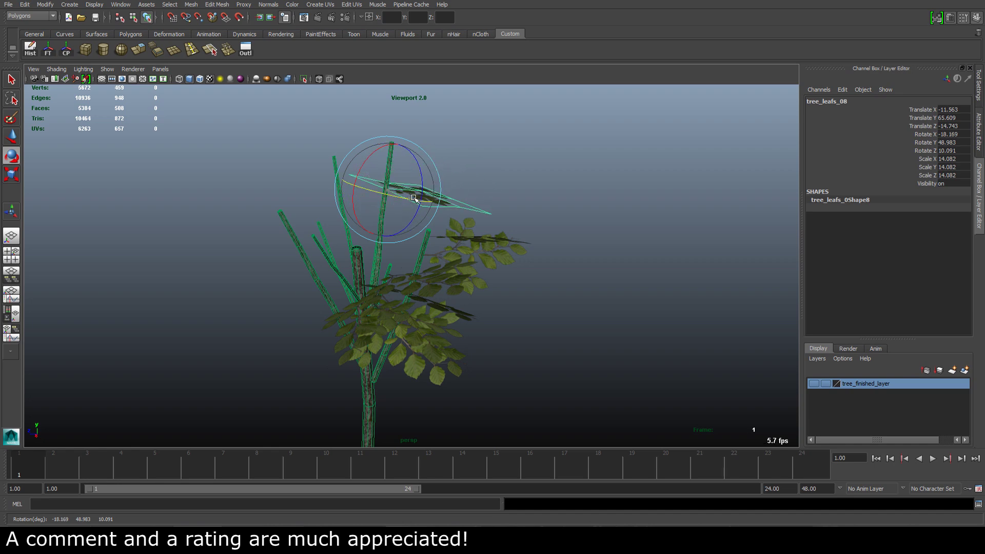
Keep duplicating, moving and rotating leaf planes along the remaining branches until the whole crown is filled with foliage.
mouse_move(439, 205)
alt+mouse_down()
mouse_move(600, 230)
mouse_move(494, 235)
mouse_move(437, 222)
alt+mouse_up()
key(ctrl+d)
key(w)
key(e)
drag(376, 179, 377, 307)
key(ctrl+d)
key(w)
key(e)
scroll(406, 250, down, 4)
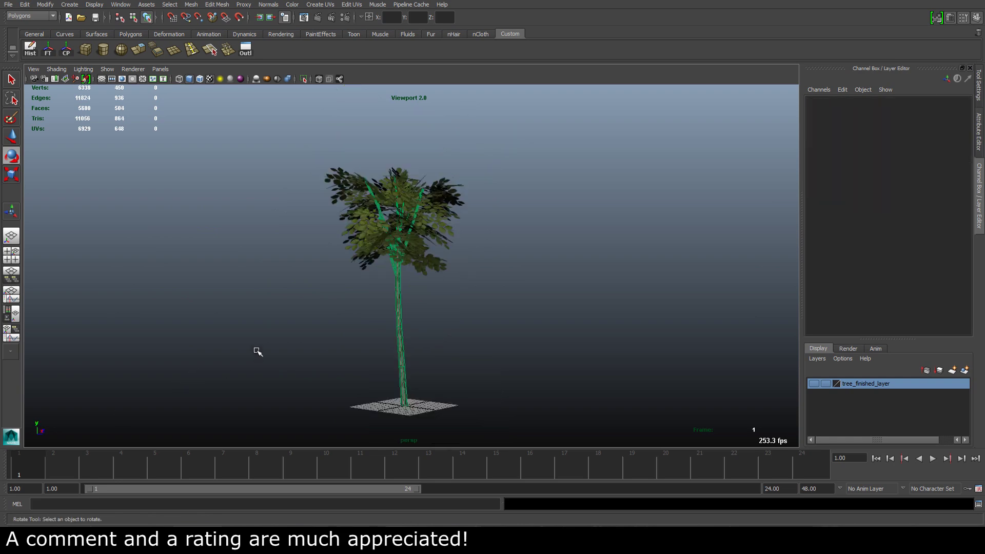
Examine the crown from several sides for gaps and awkwardly placed leaf planes.
alt+drag(311, 325, 296, 299)
alt+right_drag(297, 299, 460, 323)
alt+middle_drag(459, 324, 482, 391)
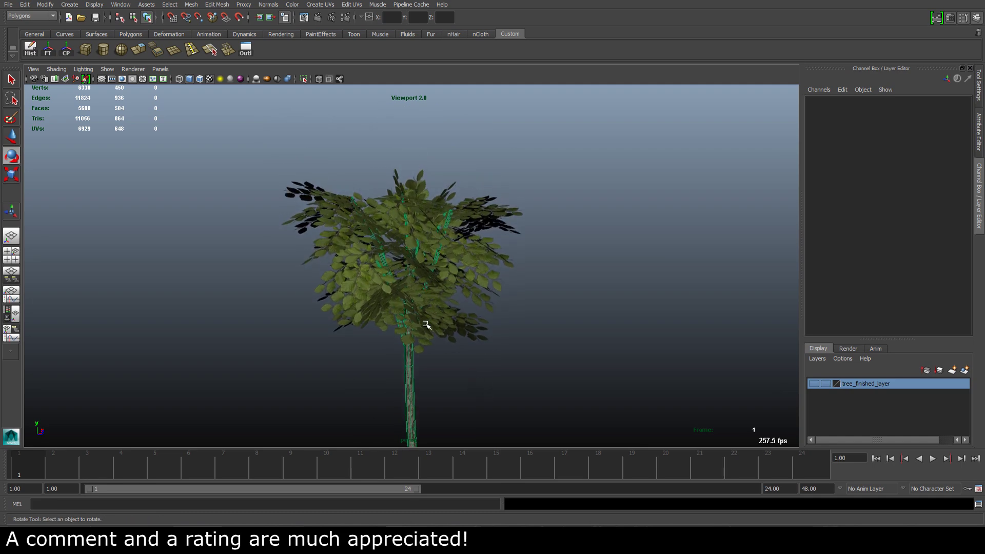
click(446, 319)
alt+drag(528, 285, 539, 328)
alt+drag(472, 320, 375, 329)
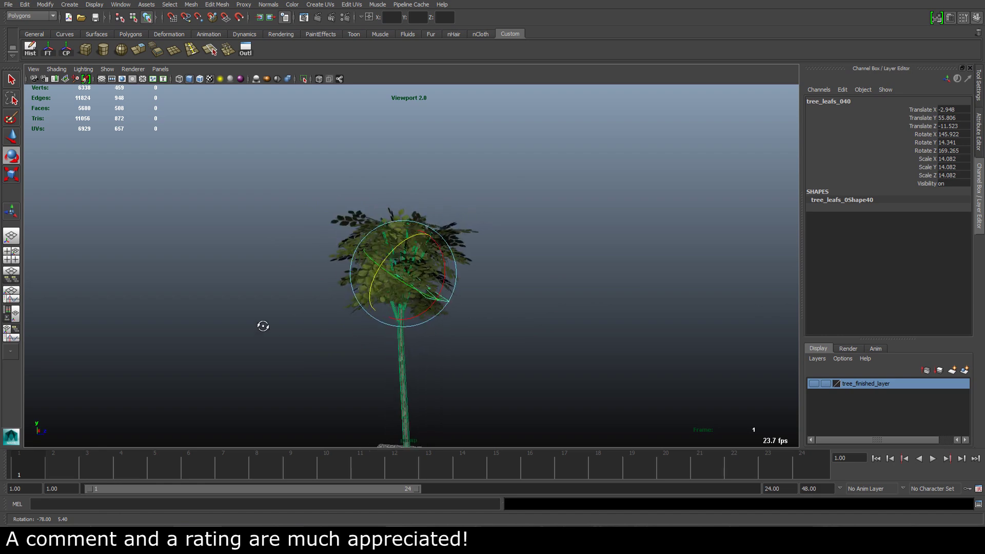
alt+drag(262, 326, 385, 338)
alt+right_drag(384, 338, 458, 342)
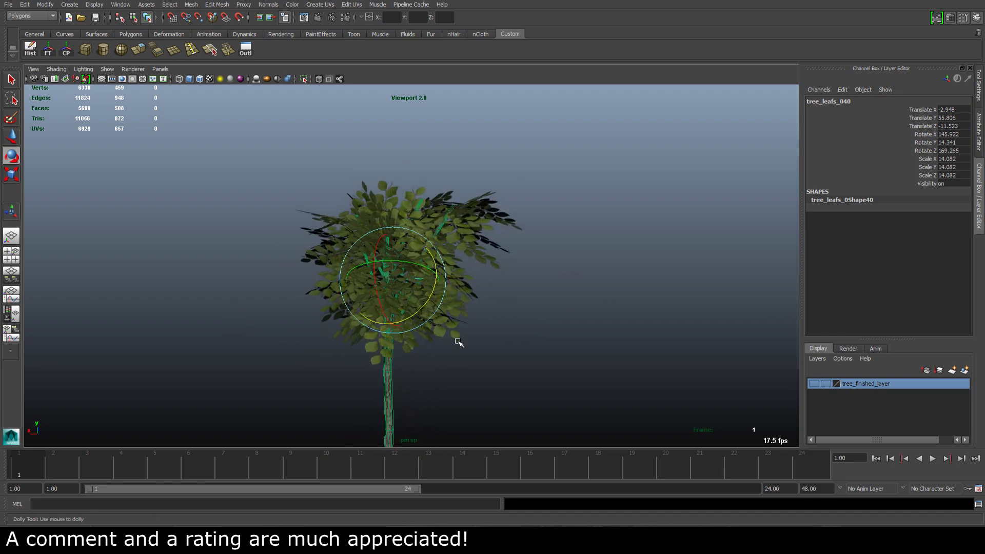
alt+drag(458, 342, 502, 347)
click(484, 375)
Reshape the low-hanging leaf plane tree_leafs_016 by lowering its three bottom-edge vertices and raising its centre vertex.
click(428, 331)
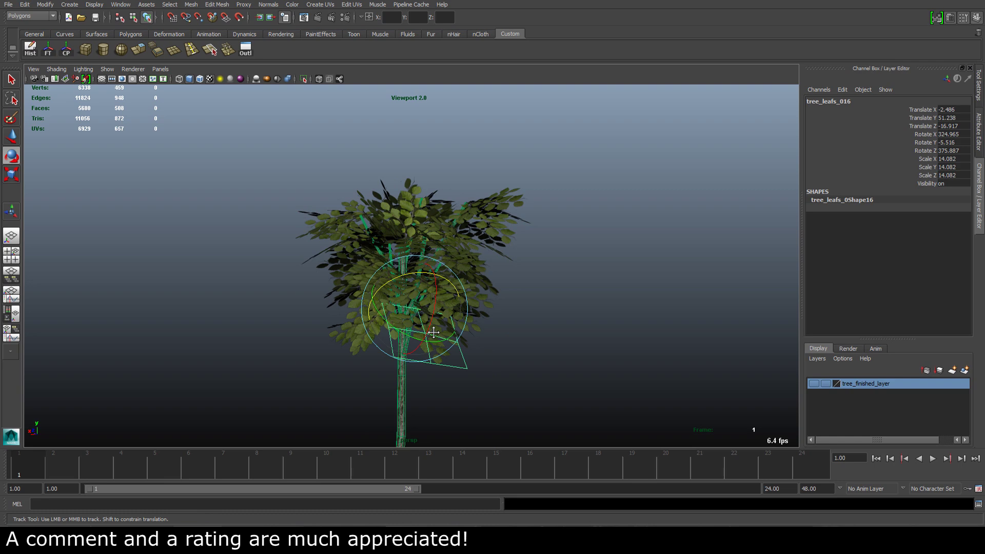
mouse_move(428, 331)
alt+mouse_down()
mouse_move(425, 296)
mouse_move(432, 308)
mouse_move(383, 306)
mouse_move(431, 336)
alt+mouse_up()
alt+right_drag(430, 336, 515, 367)
alt+drag(515, 367, 420, 322)
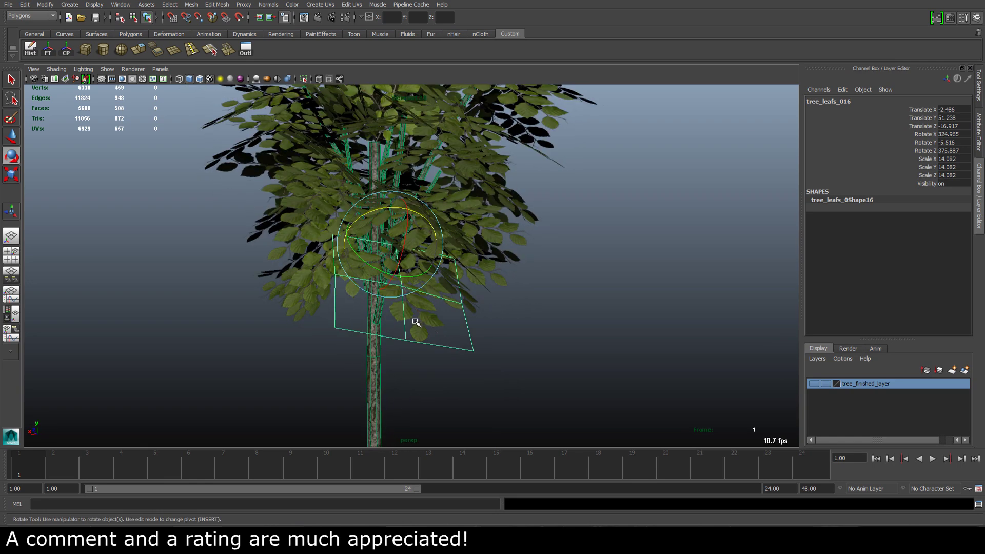
right_drag(415, 320, 372, 315)
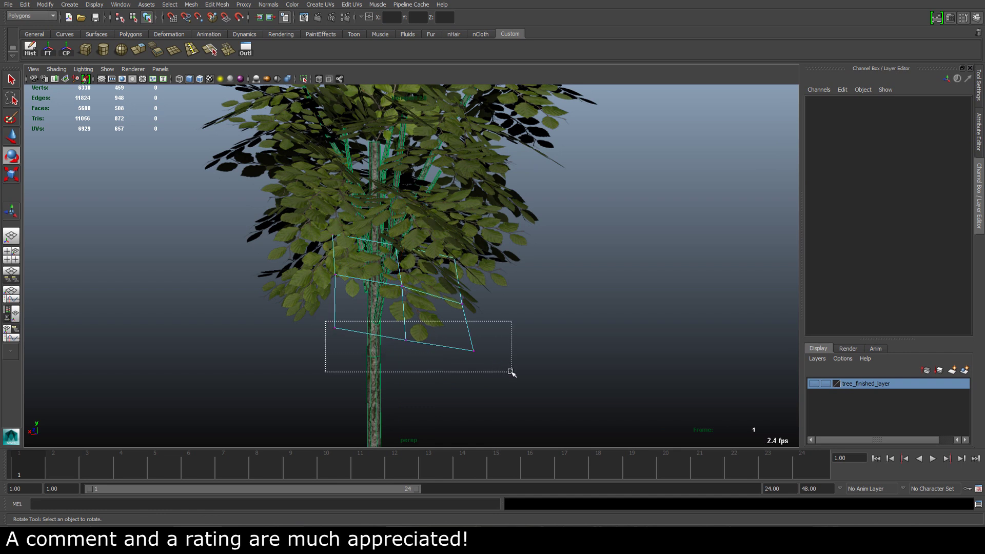
drag(510, 371, 511, 372)
key(w)
drag(405, 319, 402, 331)
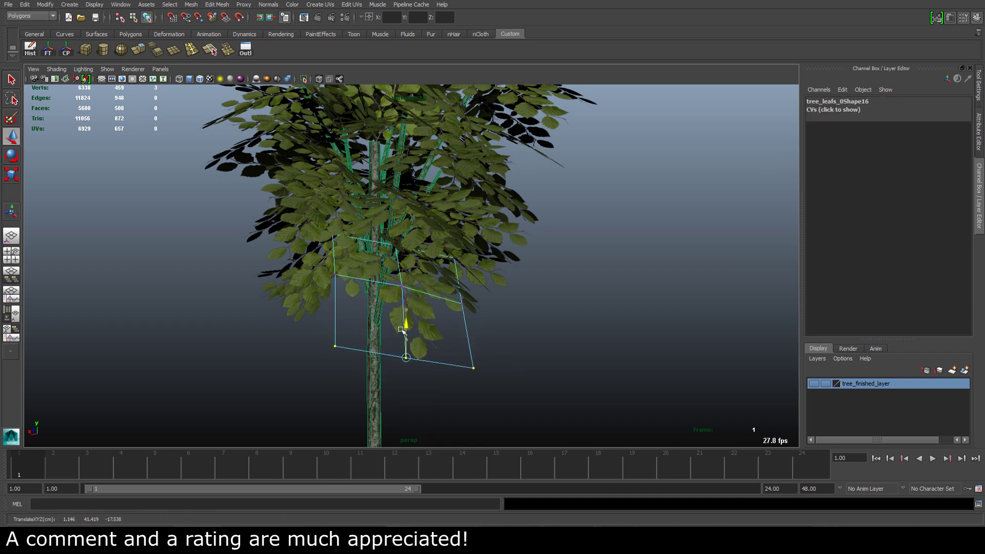
drag(386, 274, 435, 322)
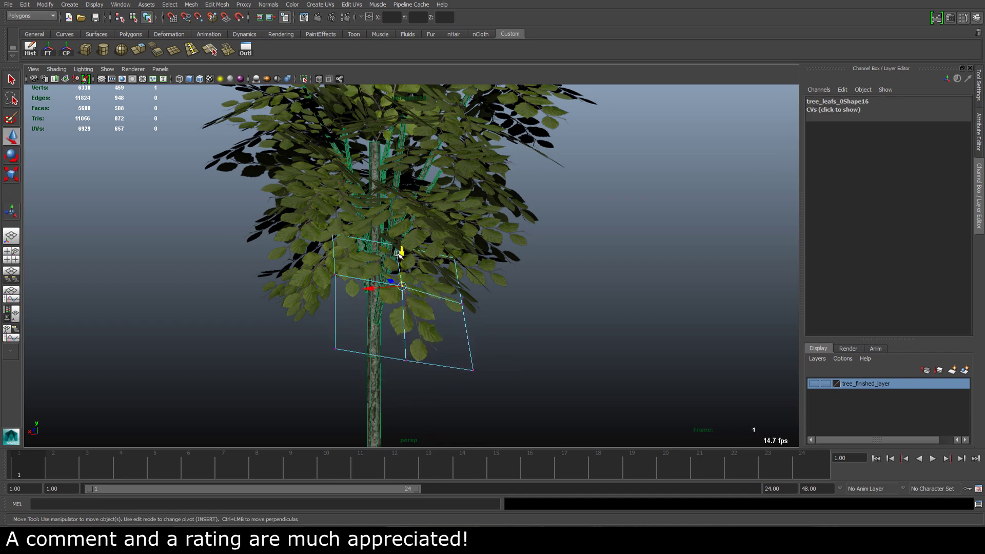
drag(399, 251, 400, 243)
Return tree_leafs_016 to object mode and scale it down uniformly to about 8.358.
right_drag(399, 317, 431, 303)
key(r)
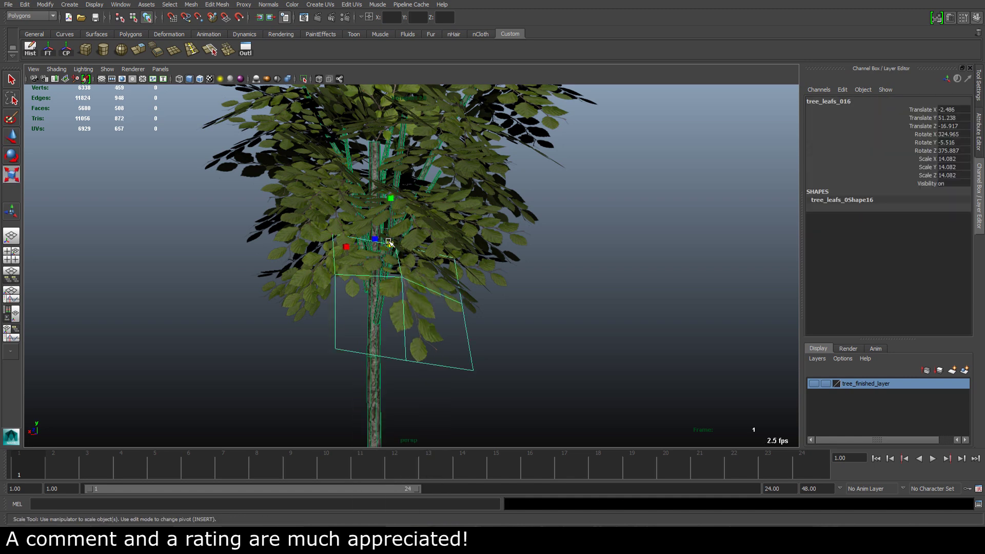
drag(371, 237, 319, 232)
alt+drag(369, 256, 421, 263)
Place a copy of the reduced leaf plane higher at about -2.261, 55.846, -17.822, rotate it to about 340.217, 4.866, 377.944 and deselect it.
key(w)
middle_drag(420, 255, 420, 210)
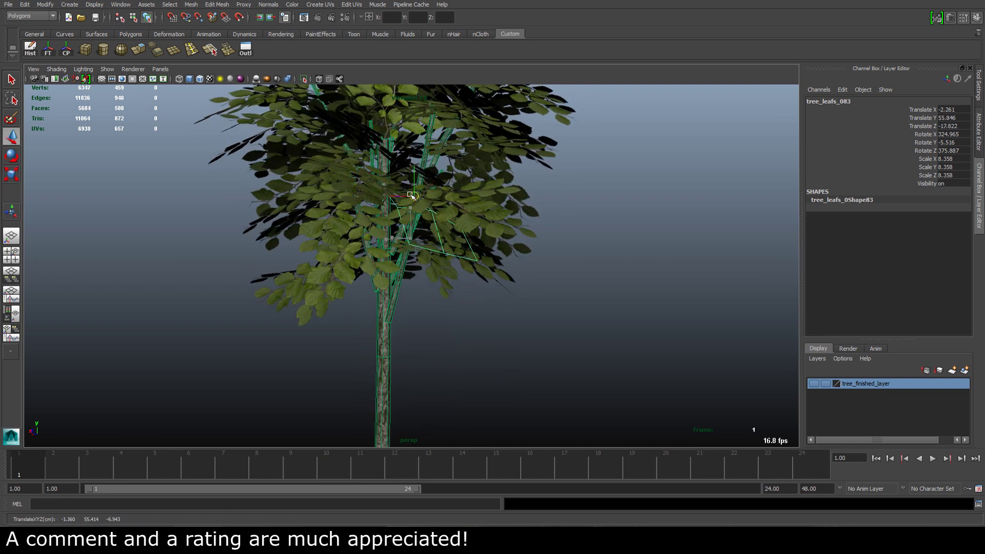
key(e)
scroll(477, 326, down, 5)
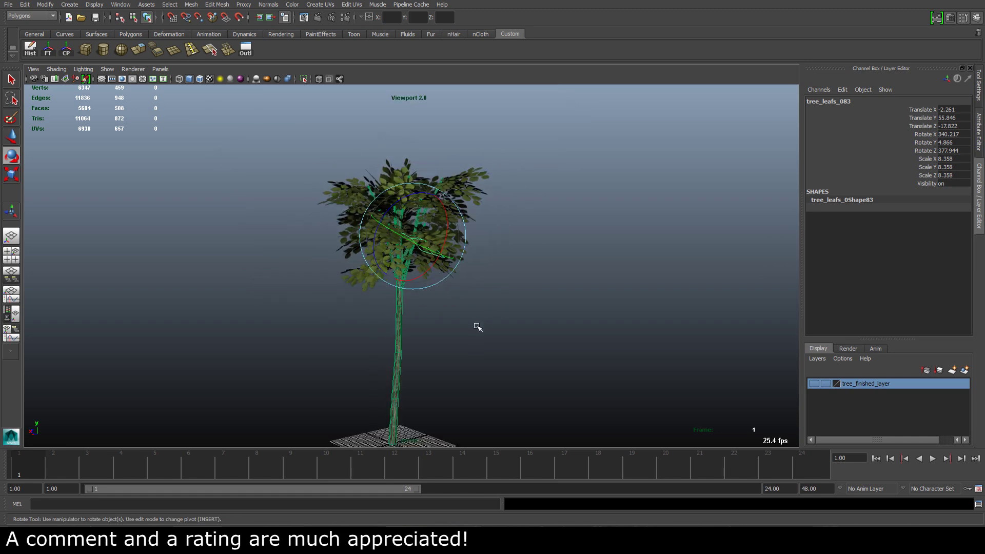
click(473, 323)
Inspect the overall shape and foliage of the whole tree from all sides, near and far.
alt+drag(473, 324, 64, 297)
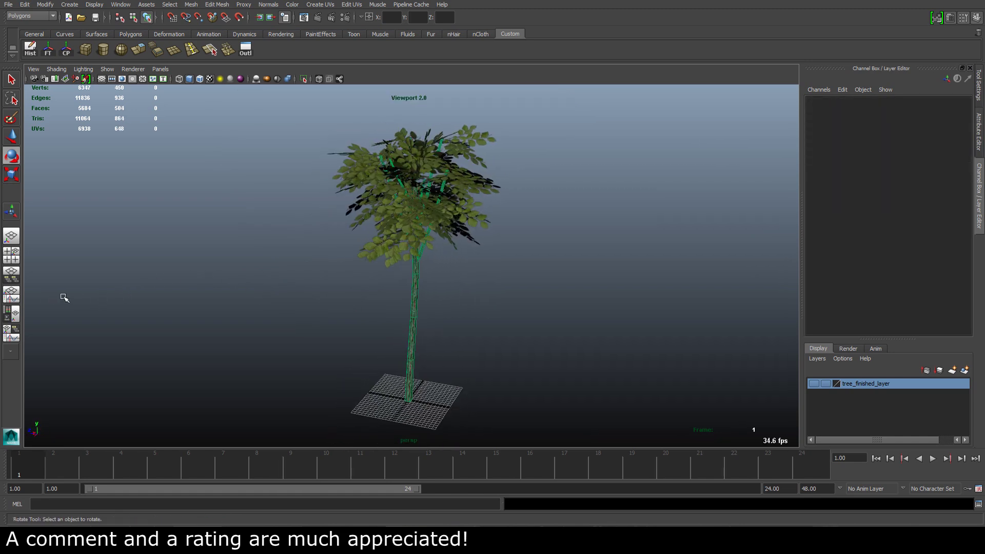
alt+drag(417, 252, 354, 228)
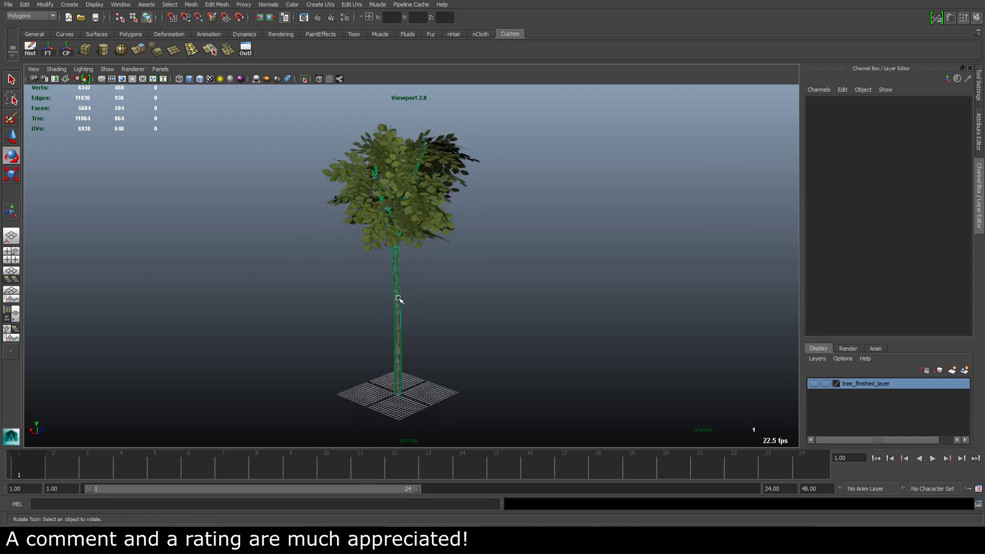
alt+drag(399, 298, 510, 292)
alt+right_drag(573, 279, 285, 224)
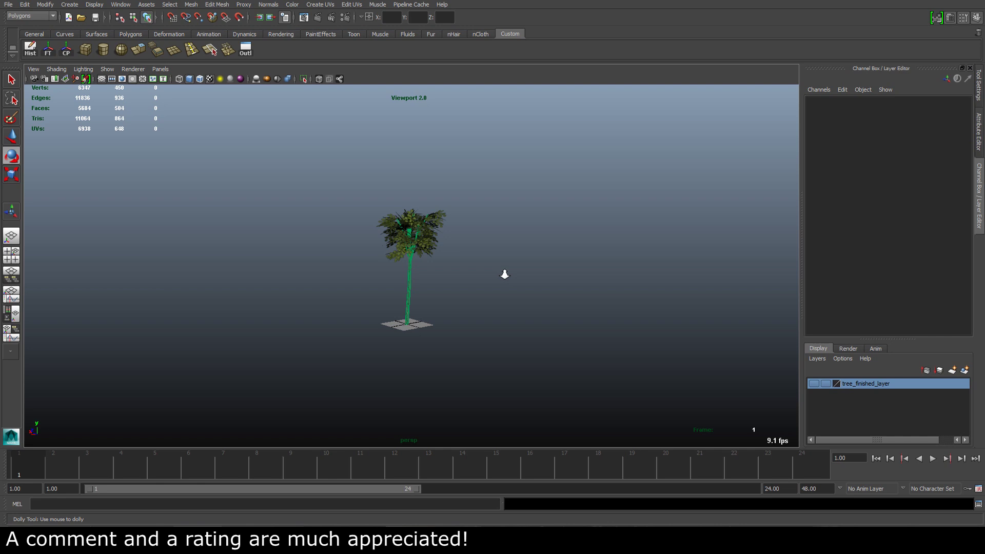
alt+right_drag(504, 275, 564, 288)
alt+drag(564, 289, 519, 281)
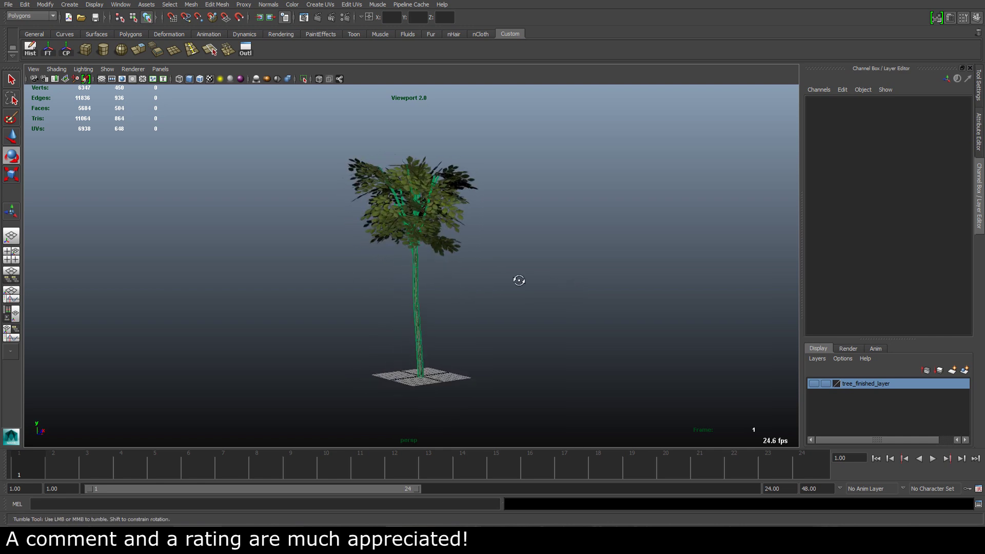
alt+drag(410, 289, 591, 290)
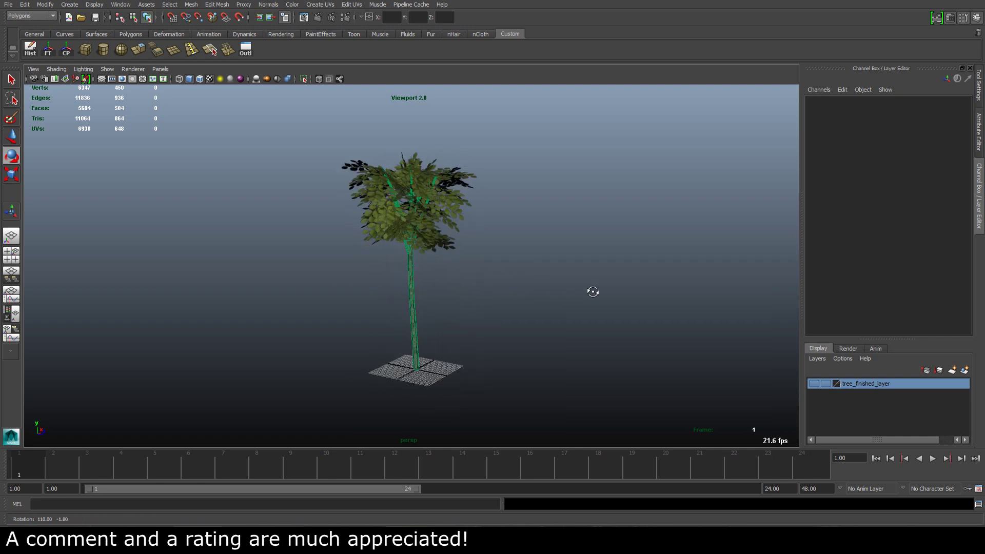
Turn off the live surface on the trunk and branches mesh and review the textured tree.
click(239, 19)
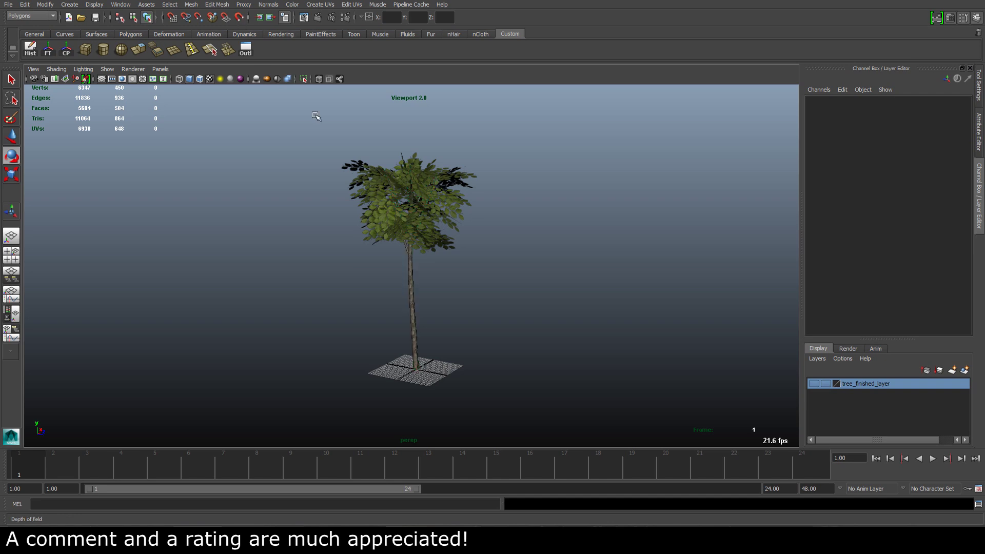
alt+drag(451, 242, 405, 246)
alt+right_drag(402, 247, 532, 279)
alt+drag(554, 294, 392, 260)
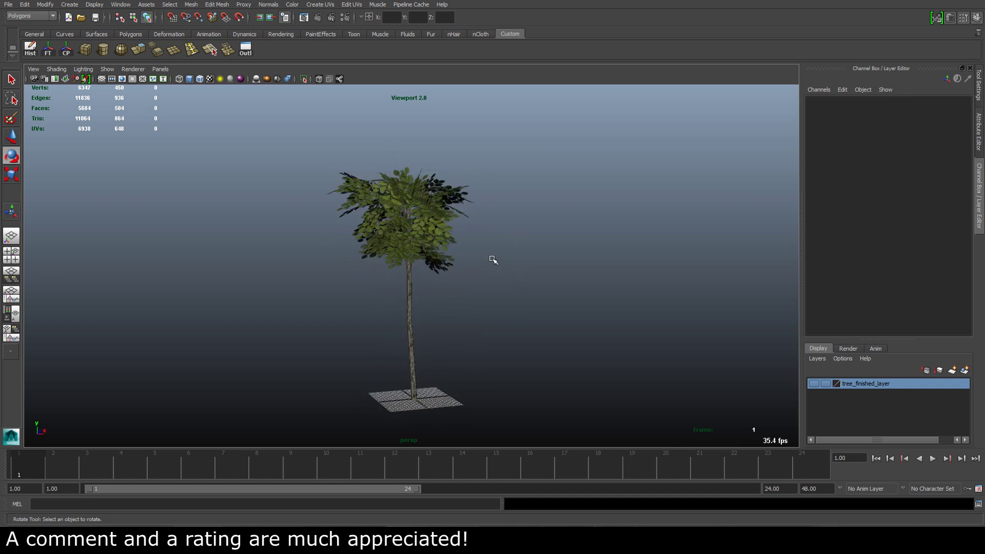